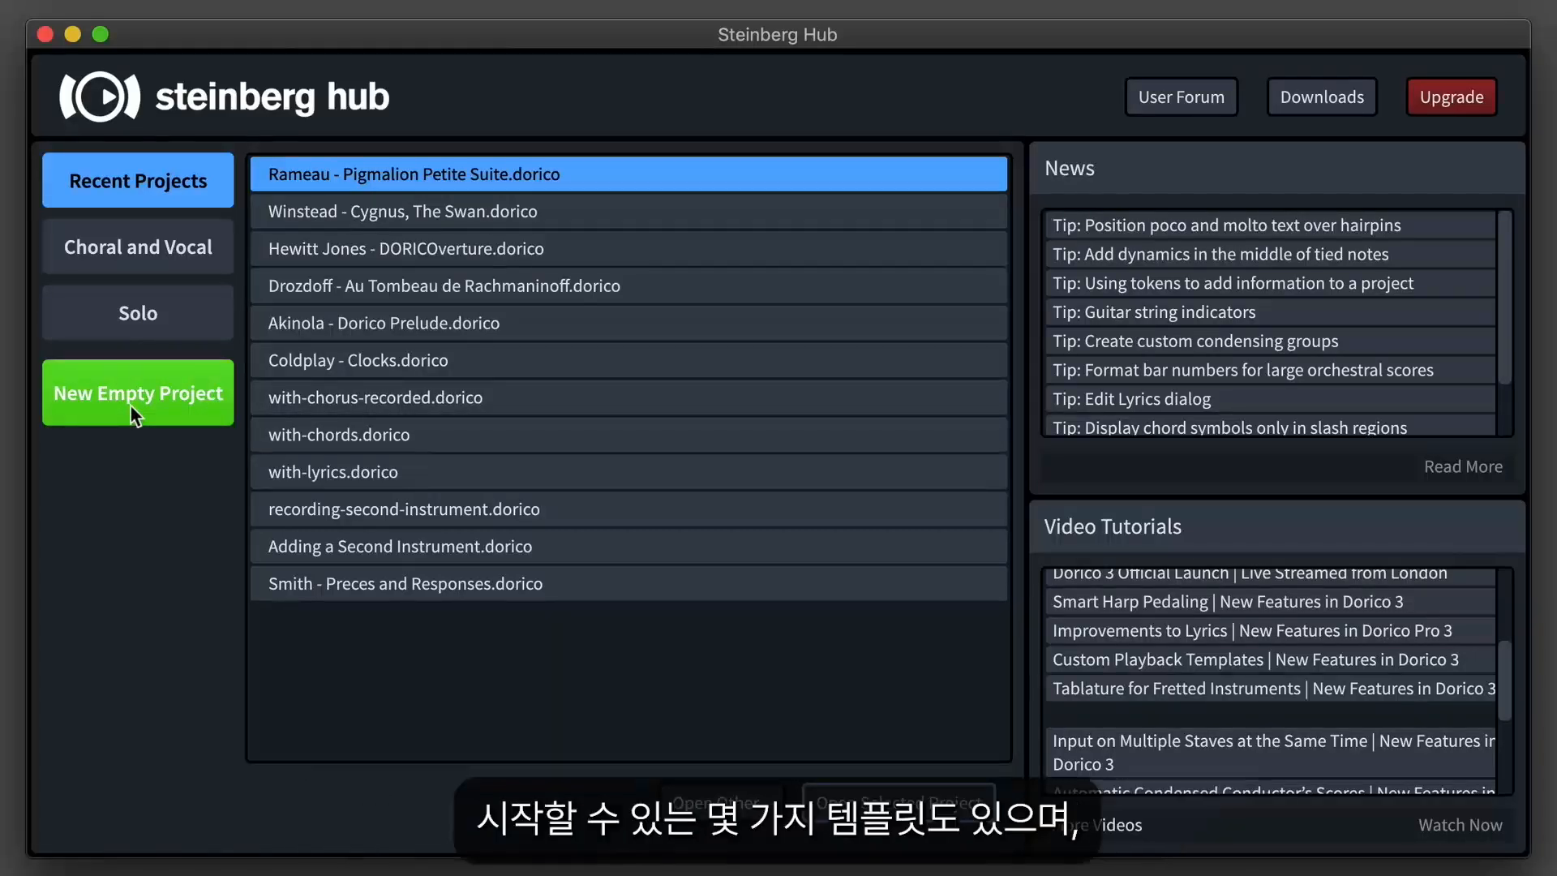
# Create a new project from the solo templates with a piano grand staff.
pyautogui.click(200, 313)
pyautogui.click(381, 322)
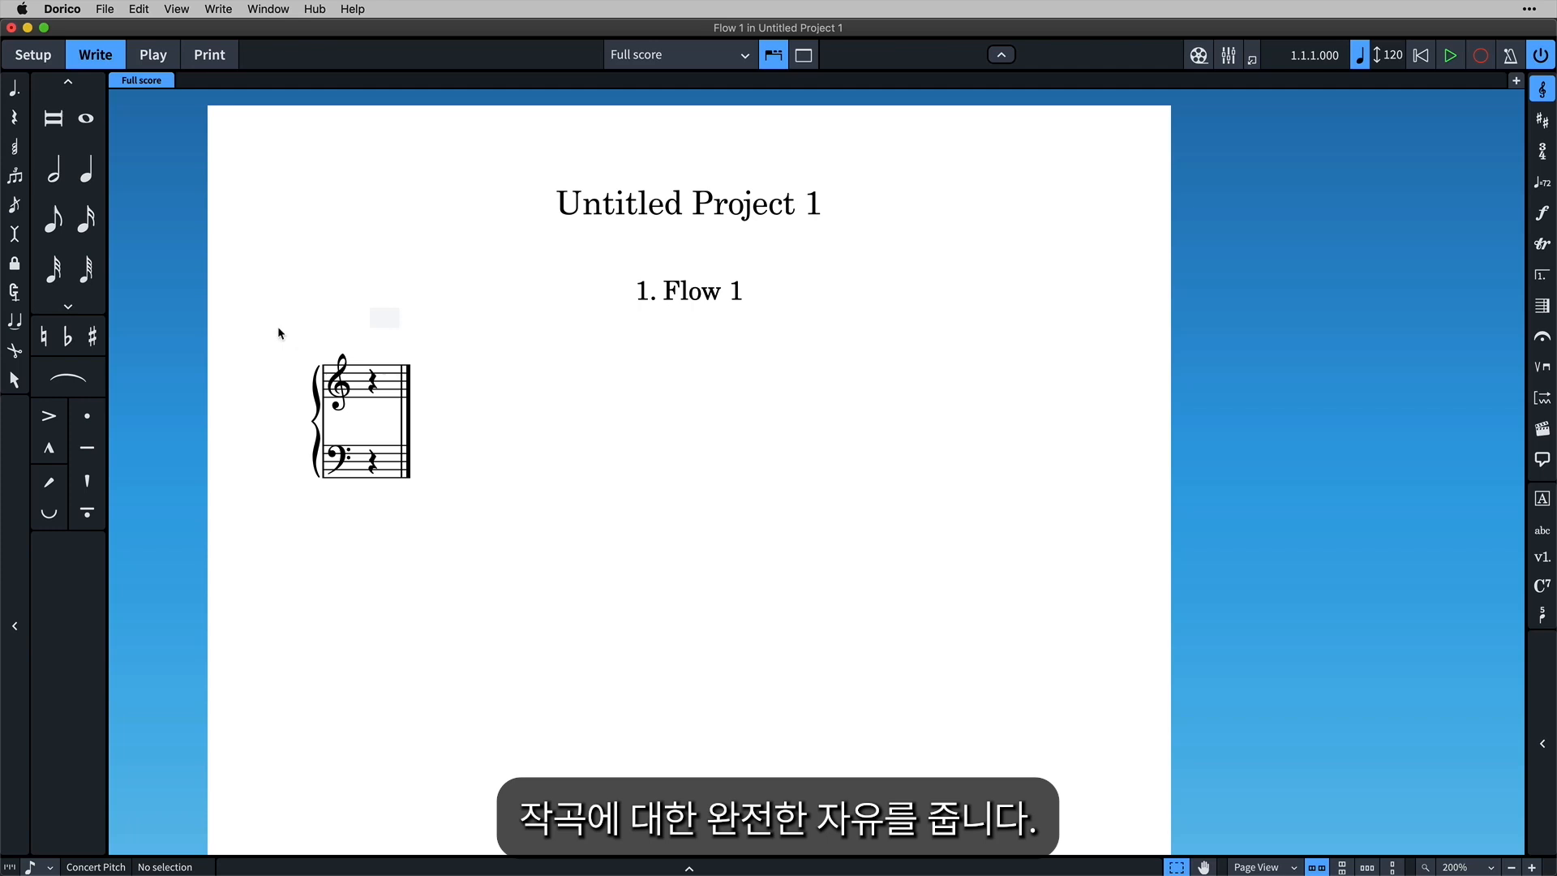
# Look over the empty piano grand staff and display the available clefs and octave lines.
pyautogui.moveTo(278, 326); pyautogui.dragTo(455, 540)
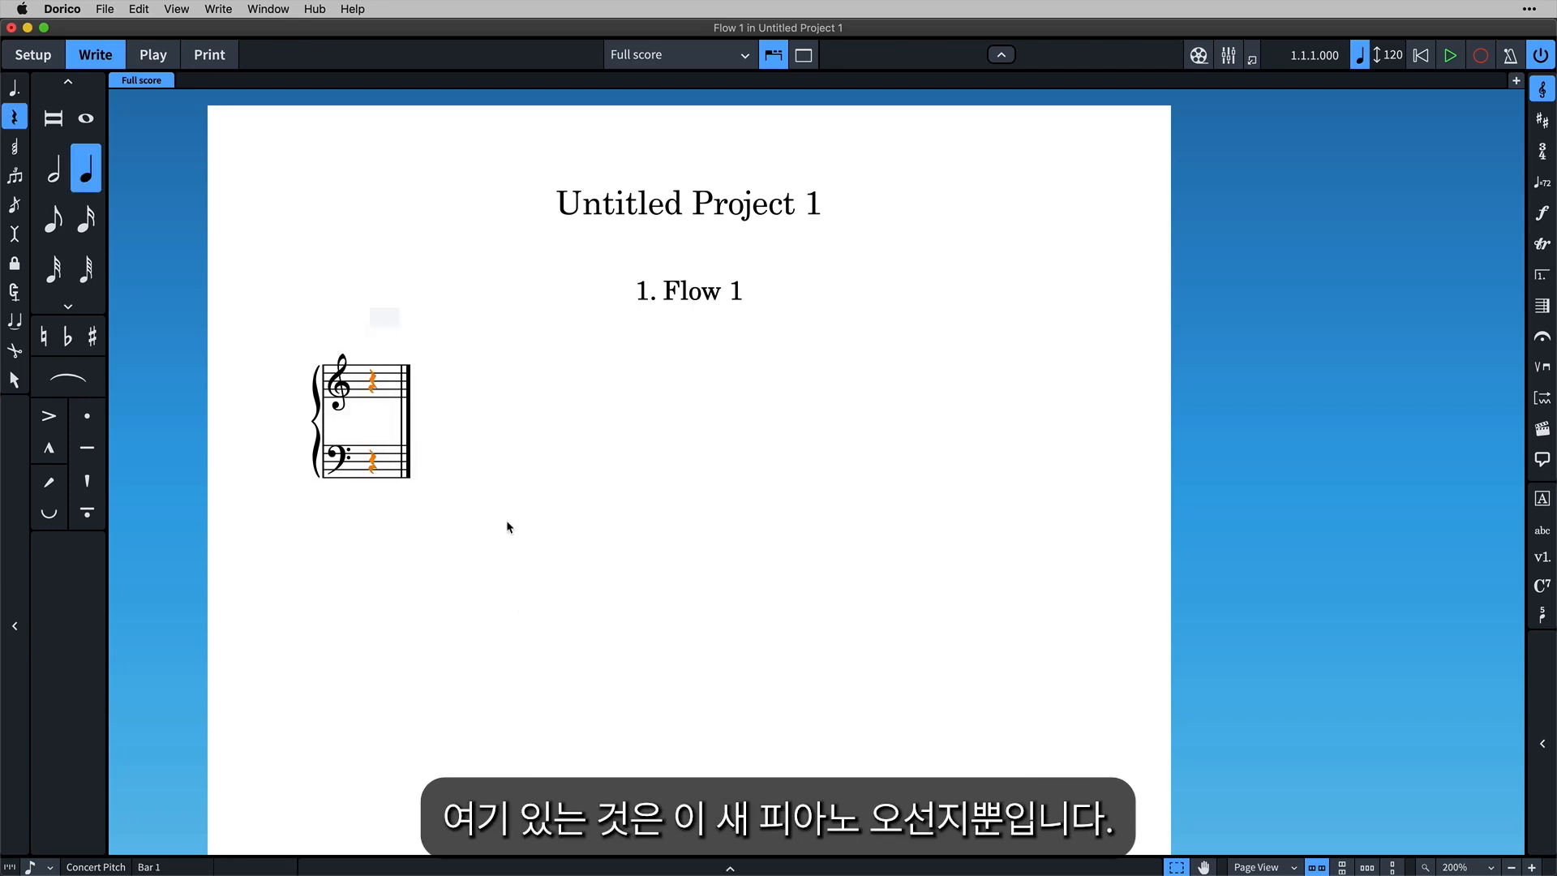
pyautogui.press('Escape')
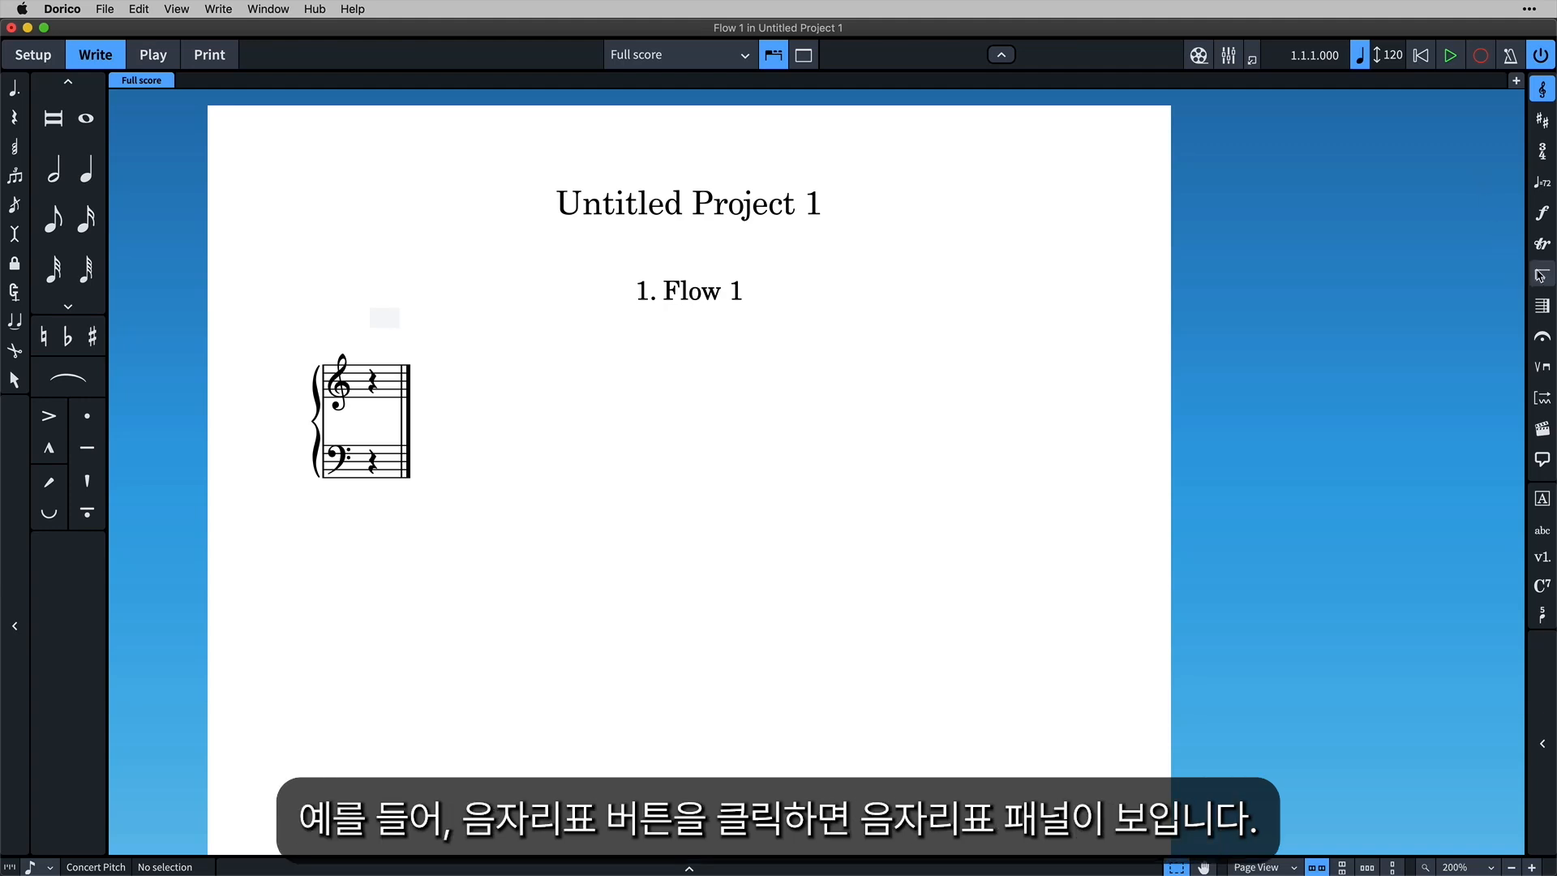
pyautogui.click(1550, 95)
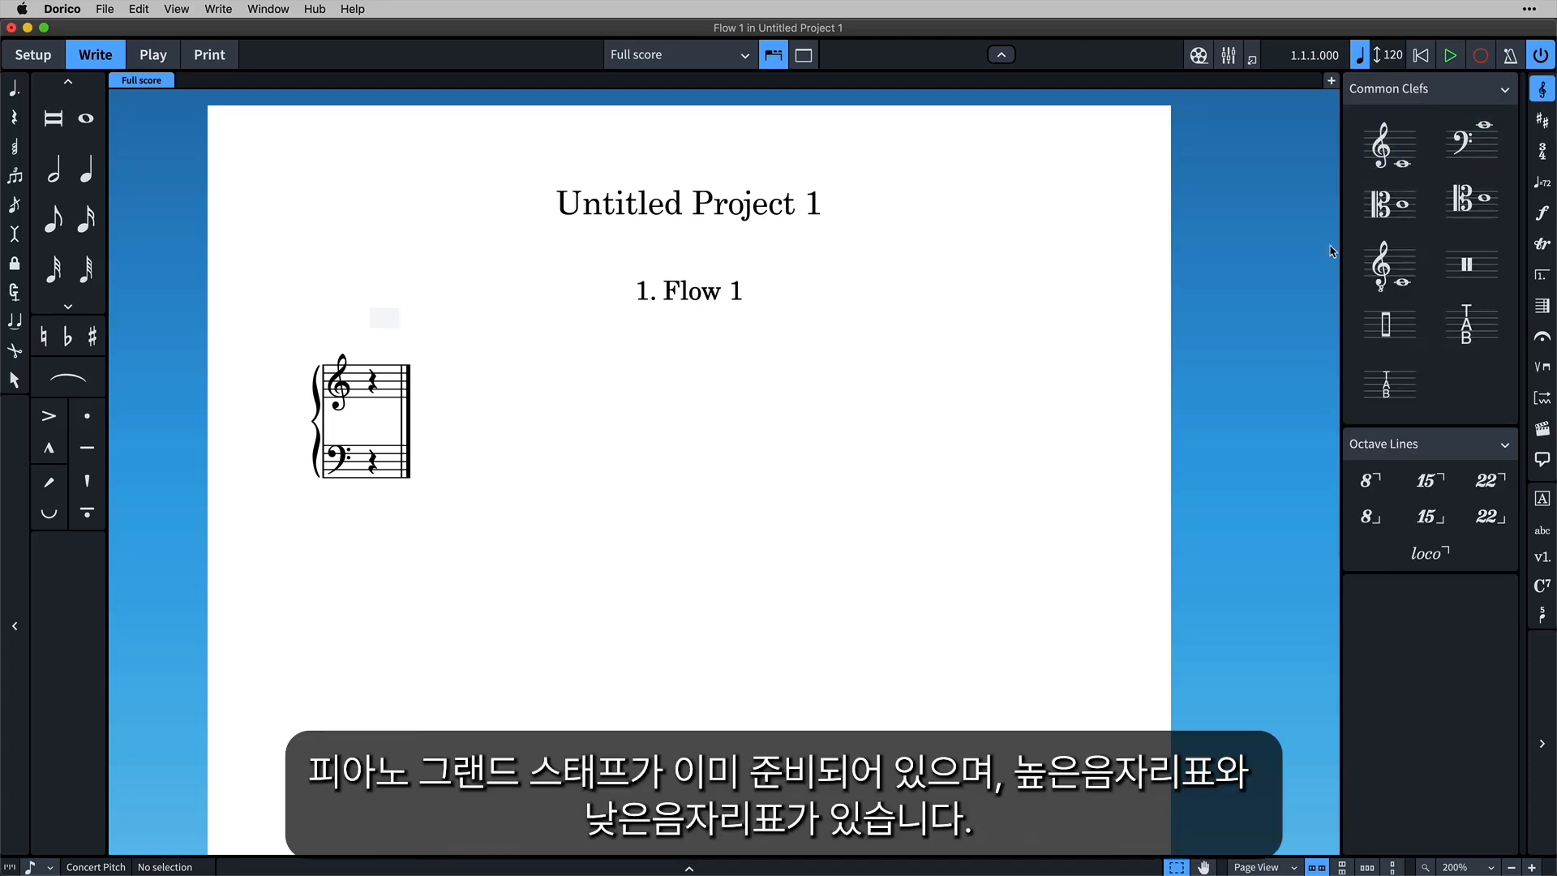
pyautogui.moveTo(292, 344); pyautogui.dragTo(484, 553)
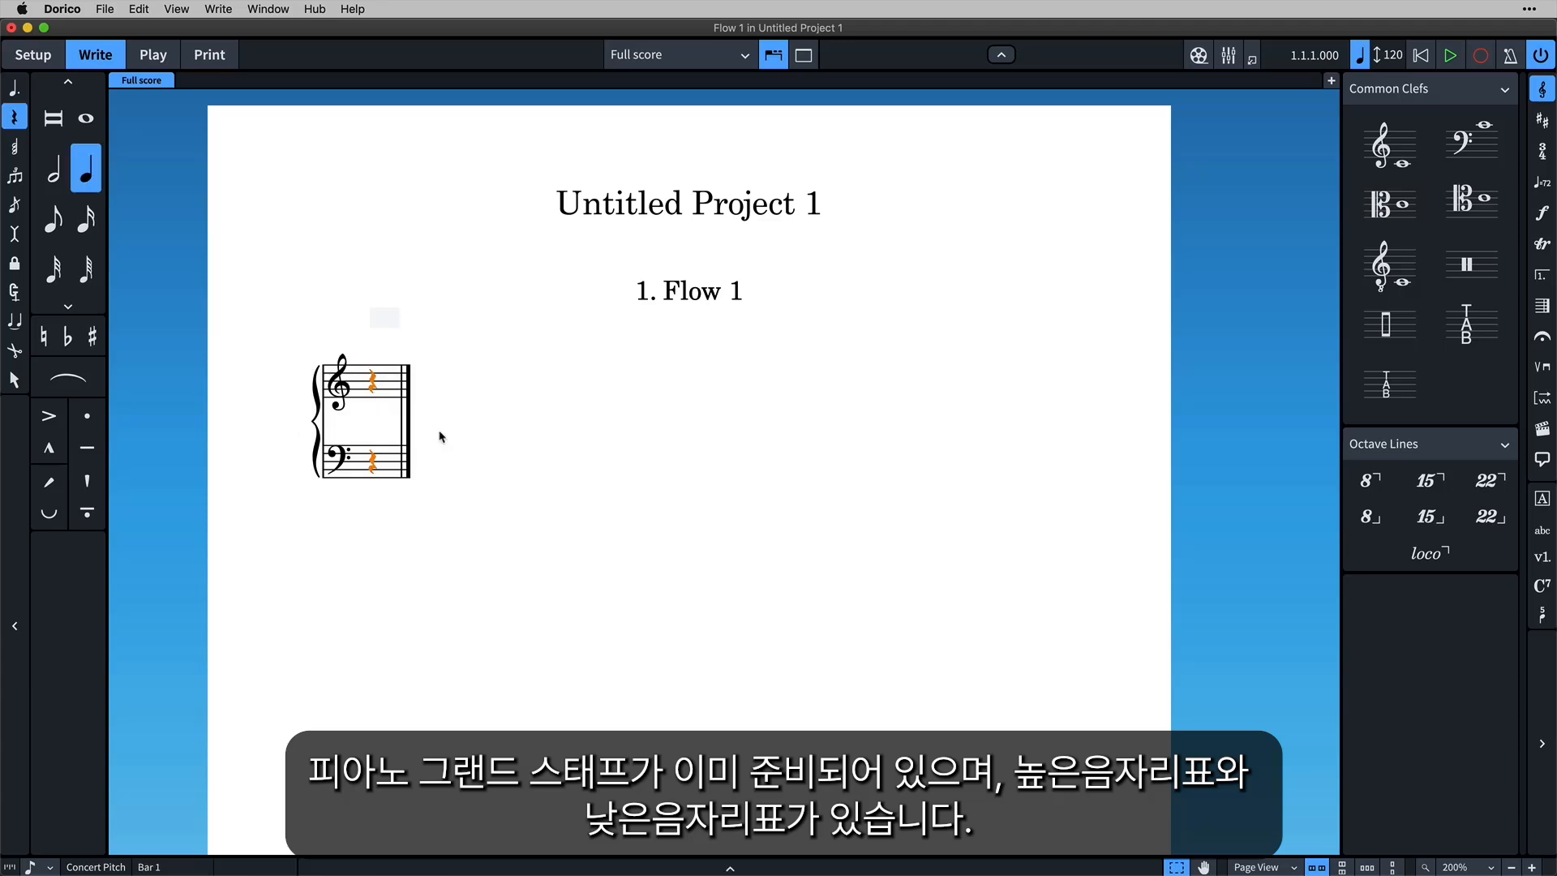
pyautogui.press('Escape')
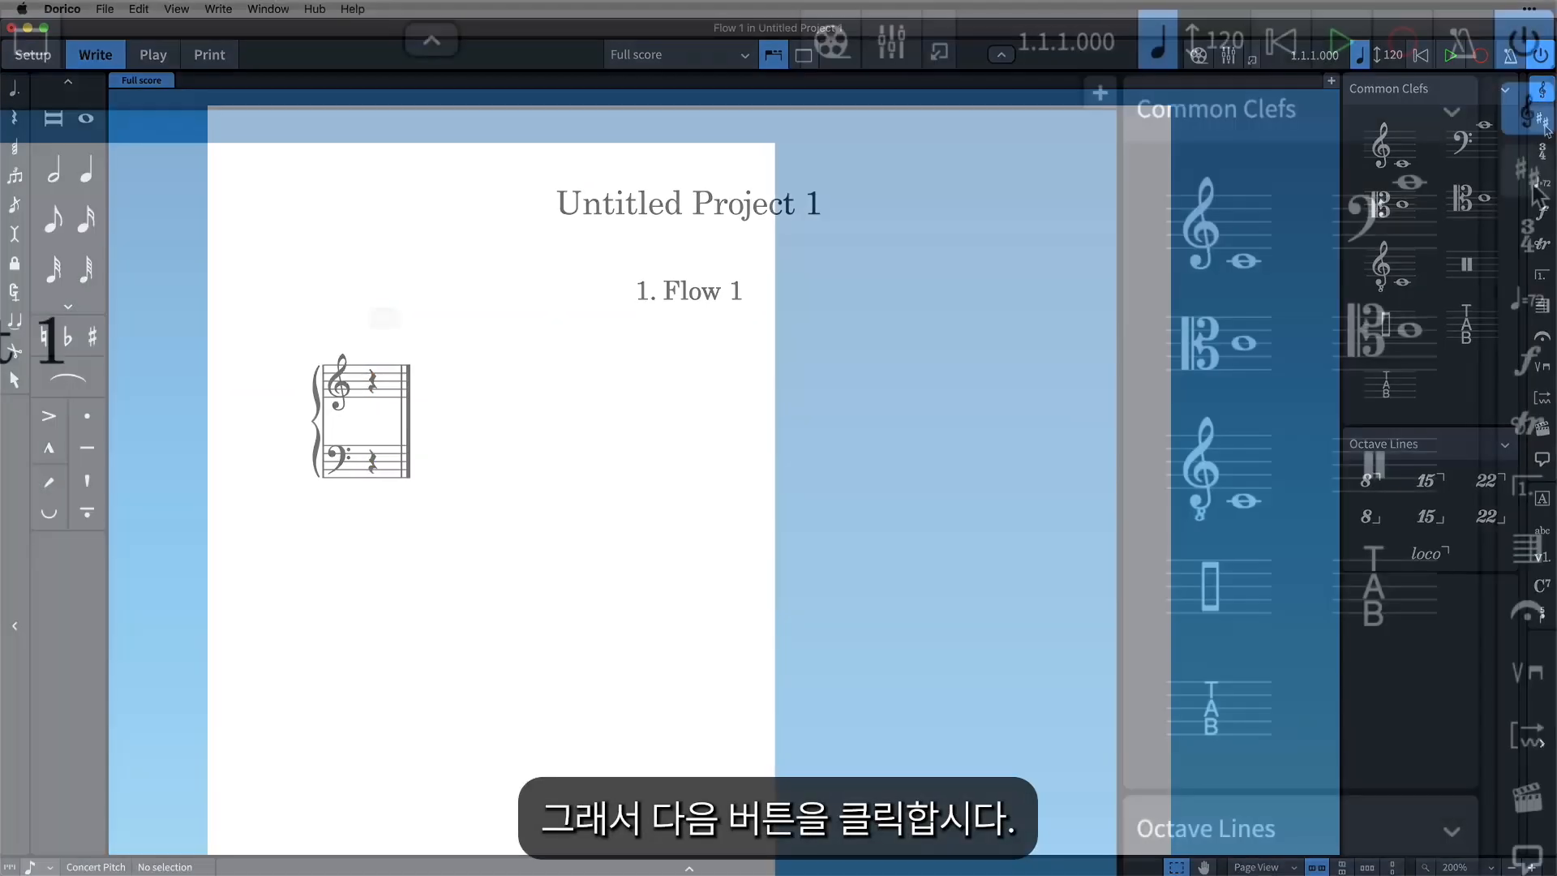
# Display the key signature options and browse through the sharp and flat major keys.
pyautogui.click(1542, 124)
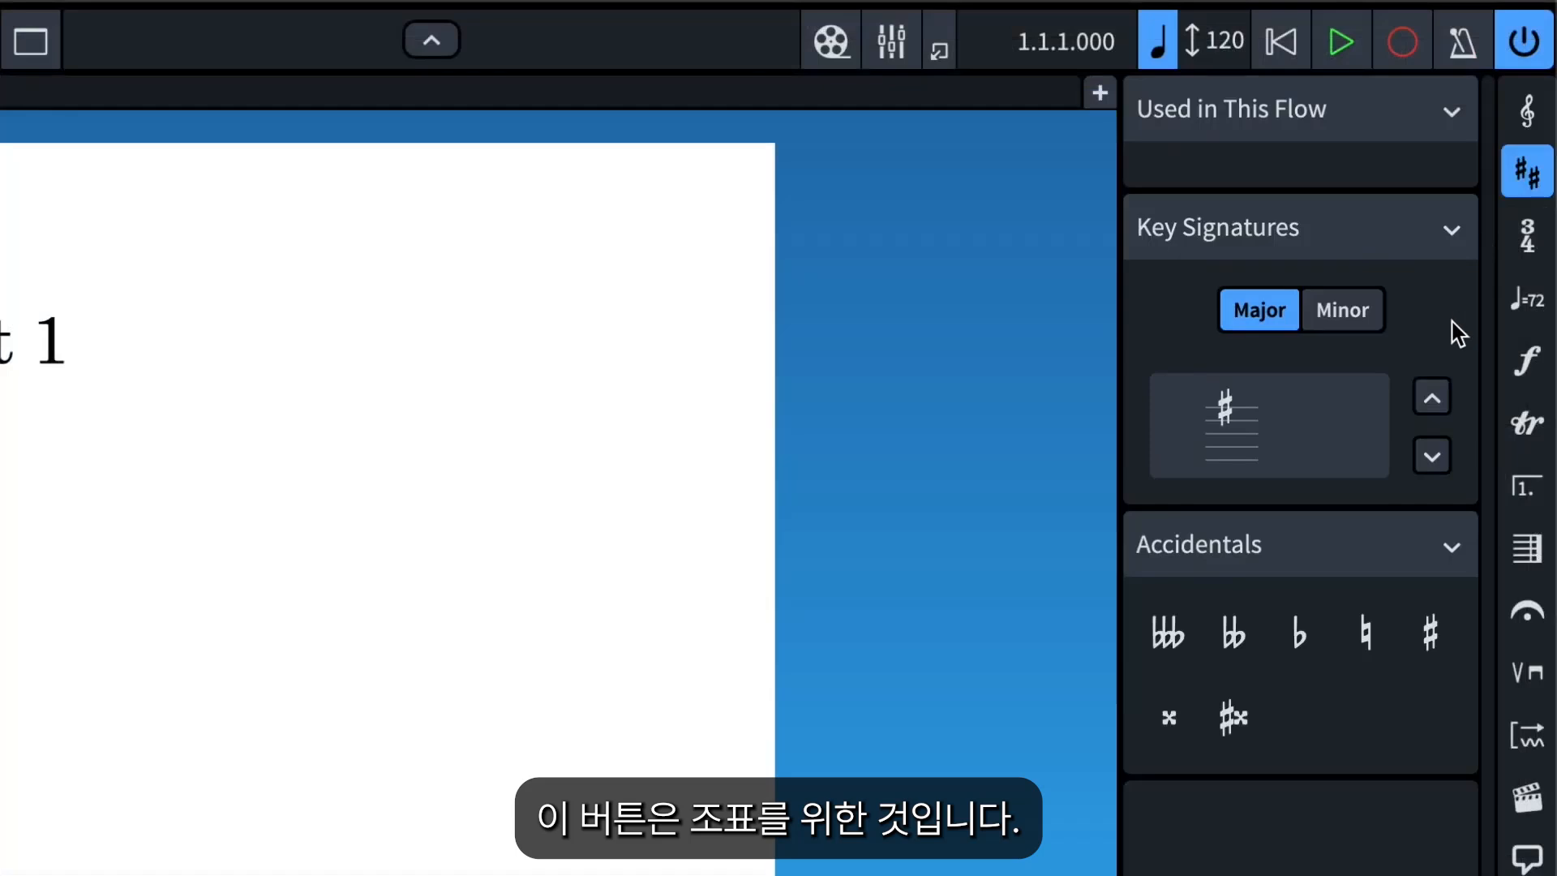
pyautogui.click(1436, 408)
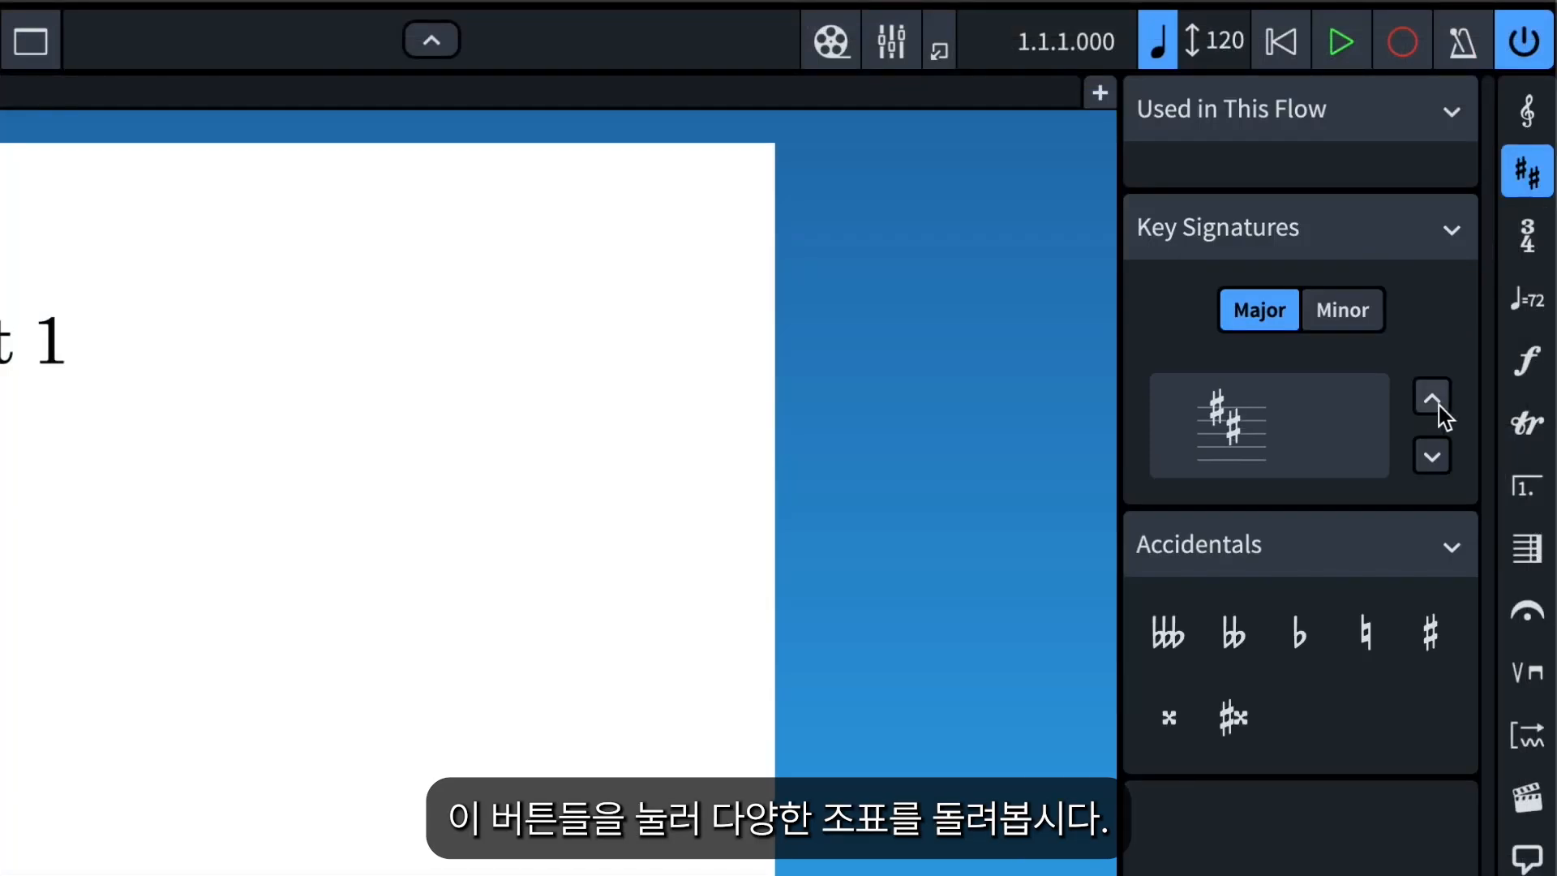
pyautogui.click(1441, 409)
pyautogui.click(1441, 411)
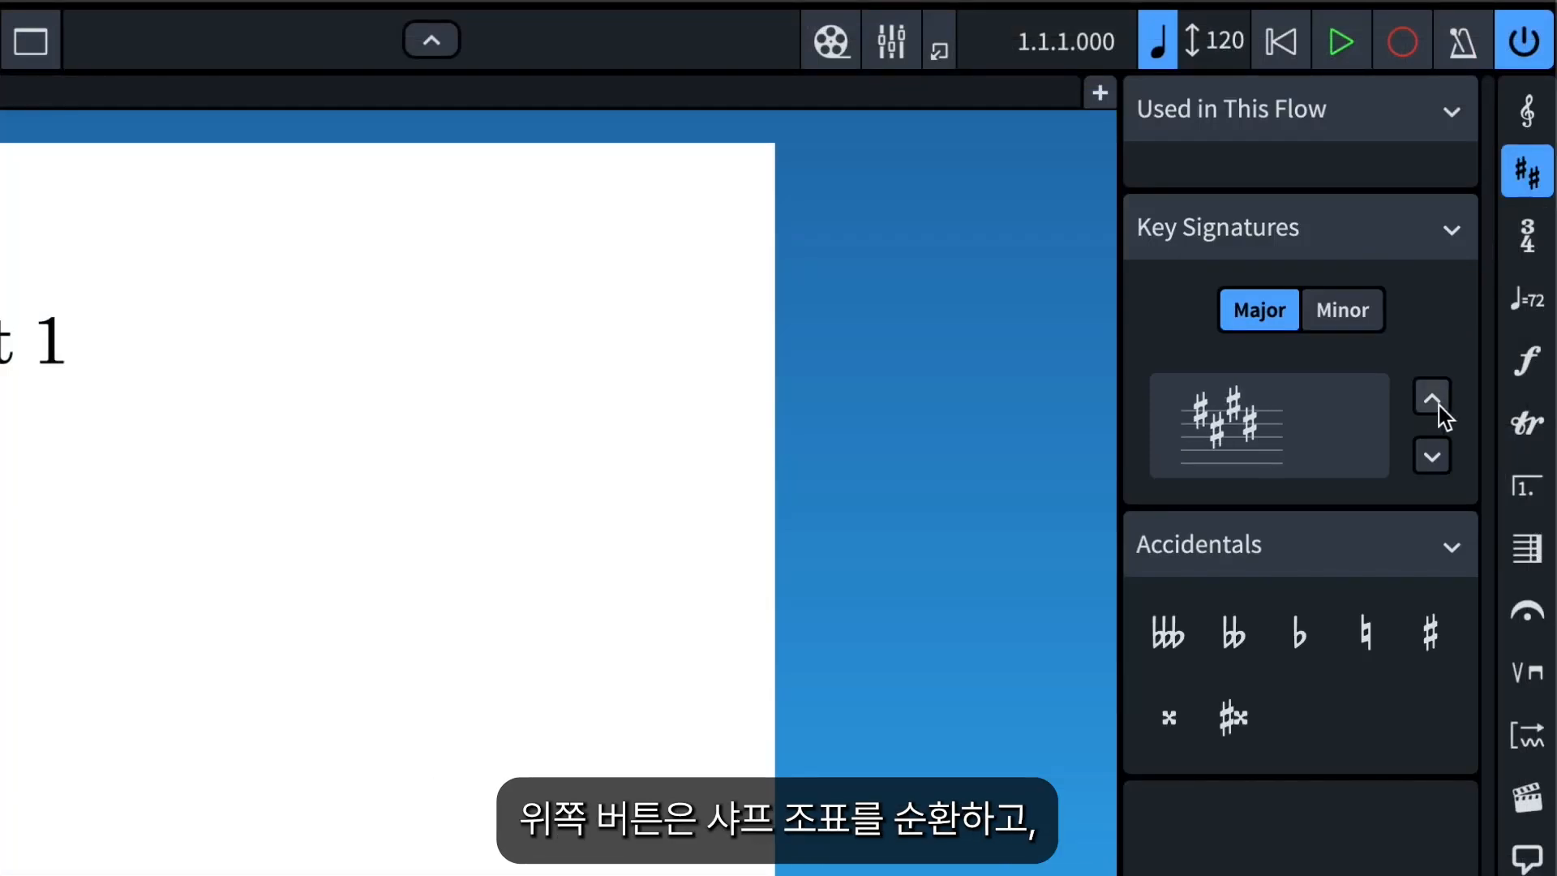
pyautogui.click(1443, 464)
pyautogui.click(1443, 463)
pyautogui.click(1444, 464)
pyautogui.click(1443, 464)
pyautogui.click(1443, 464)
pyautogui.click(1443, 464)
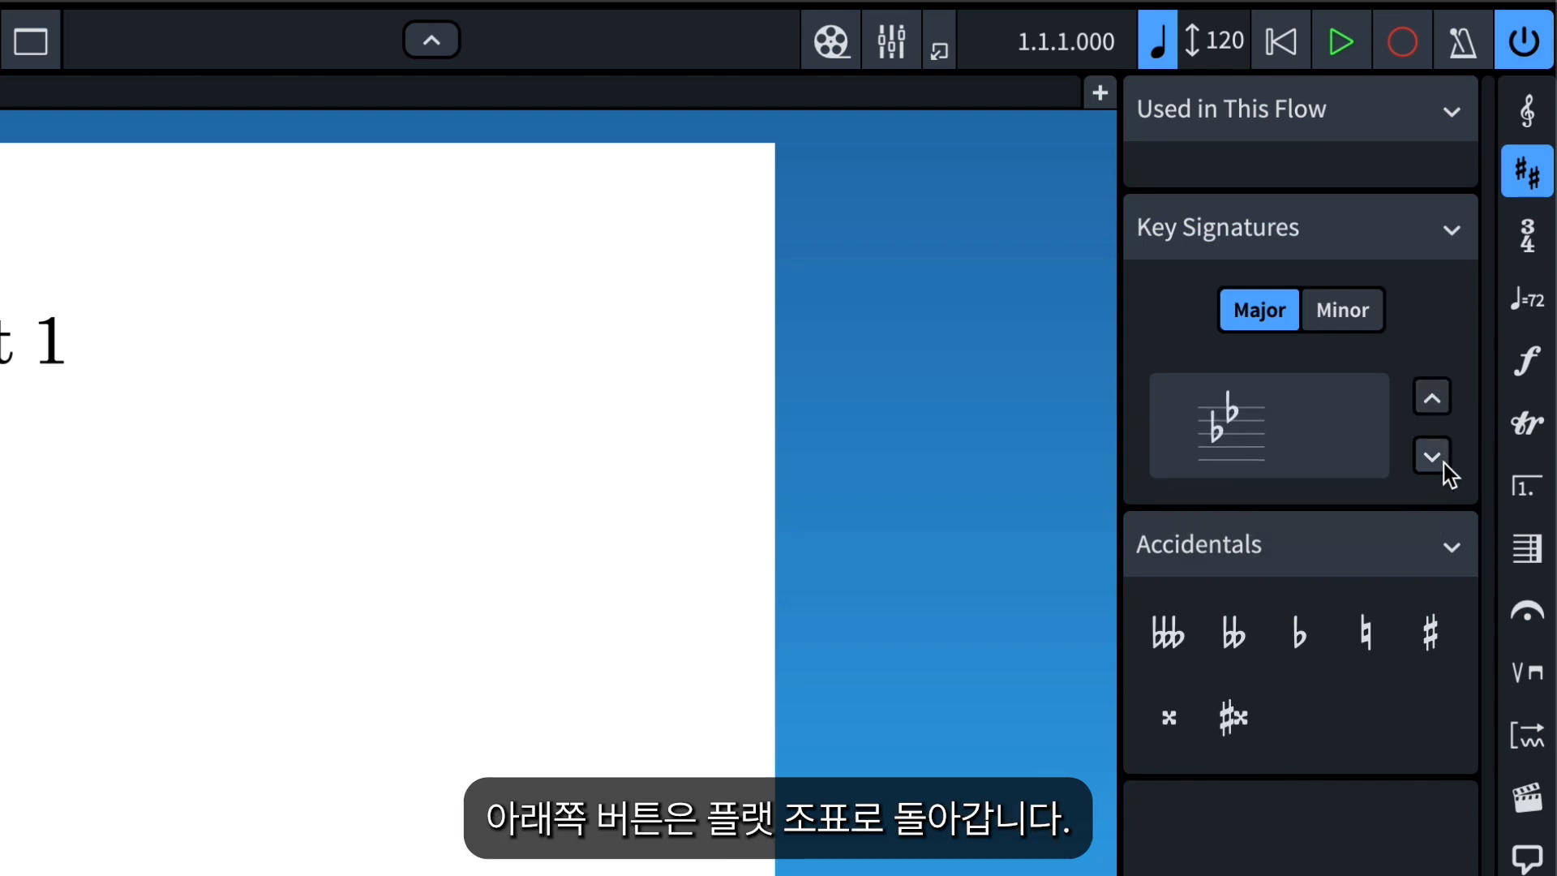
# Place the one-sharp major key signature at the start of the piano grand staff.
pyautogui.click(1437, 406)
pyautogui.click(1437, 406)
pyautogui.click(1436, 405)
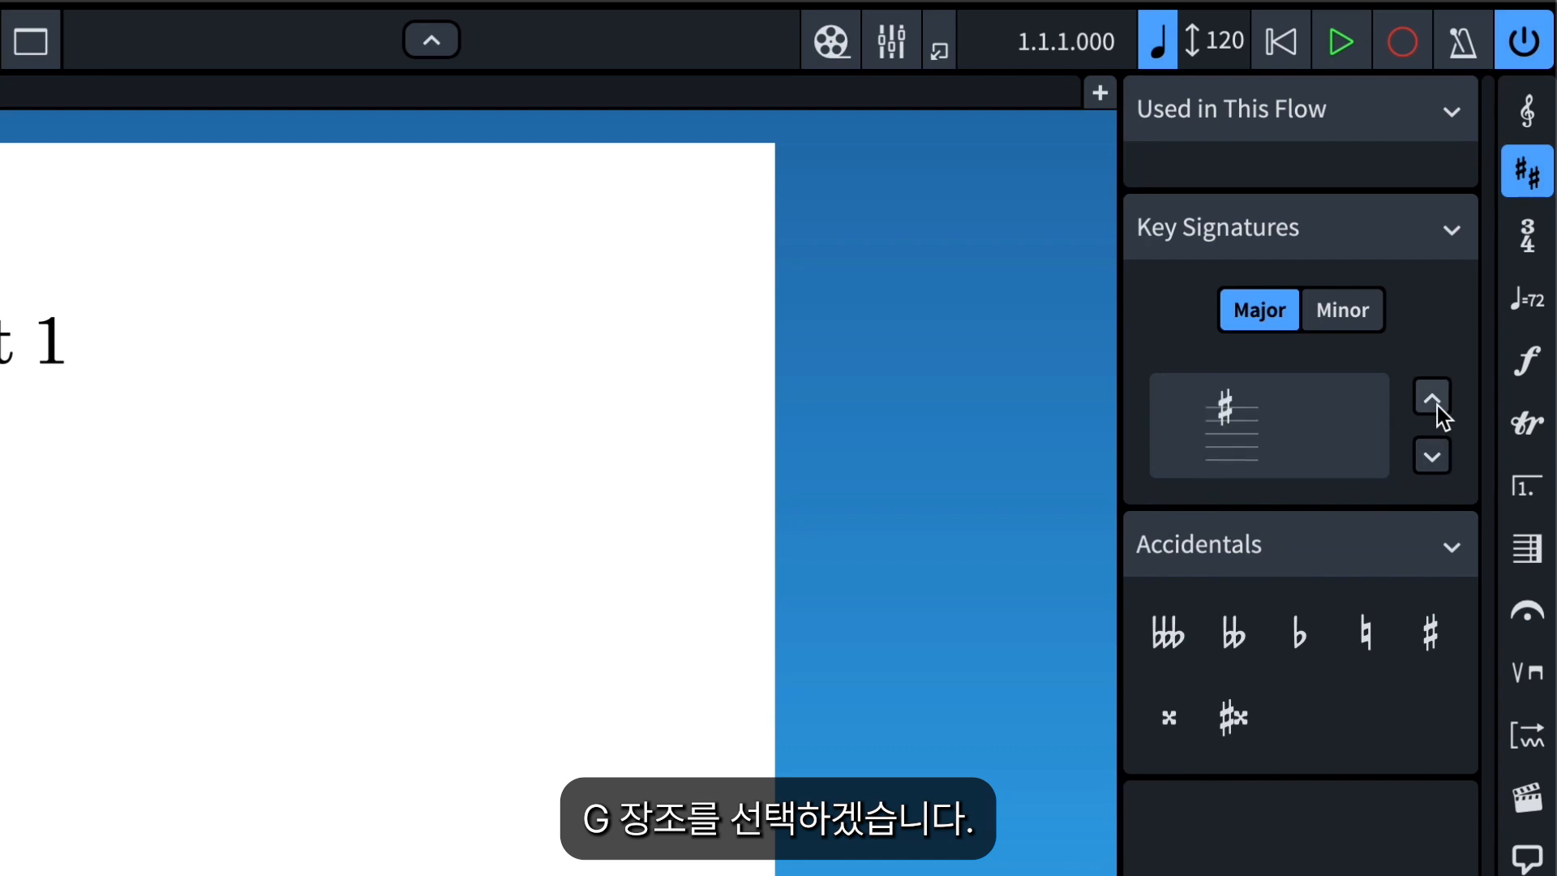
pyautogui.click(1279, 454)
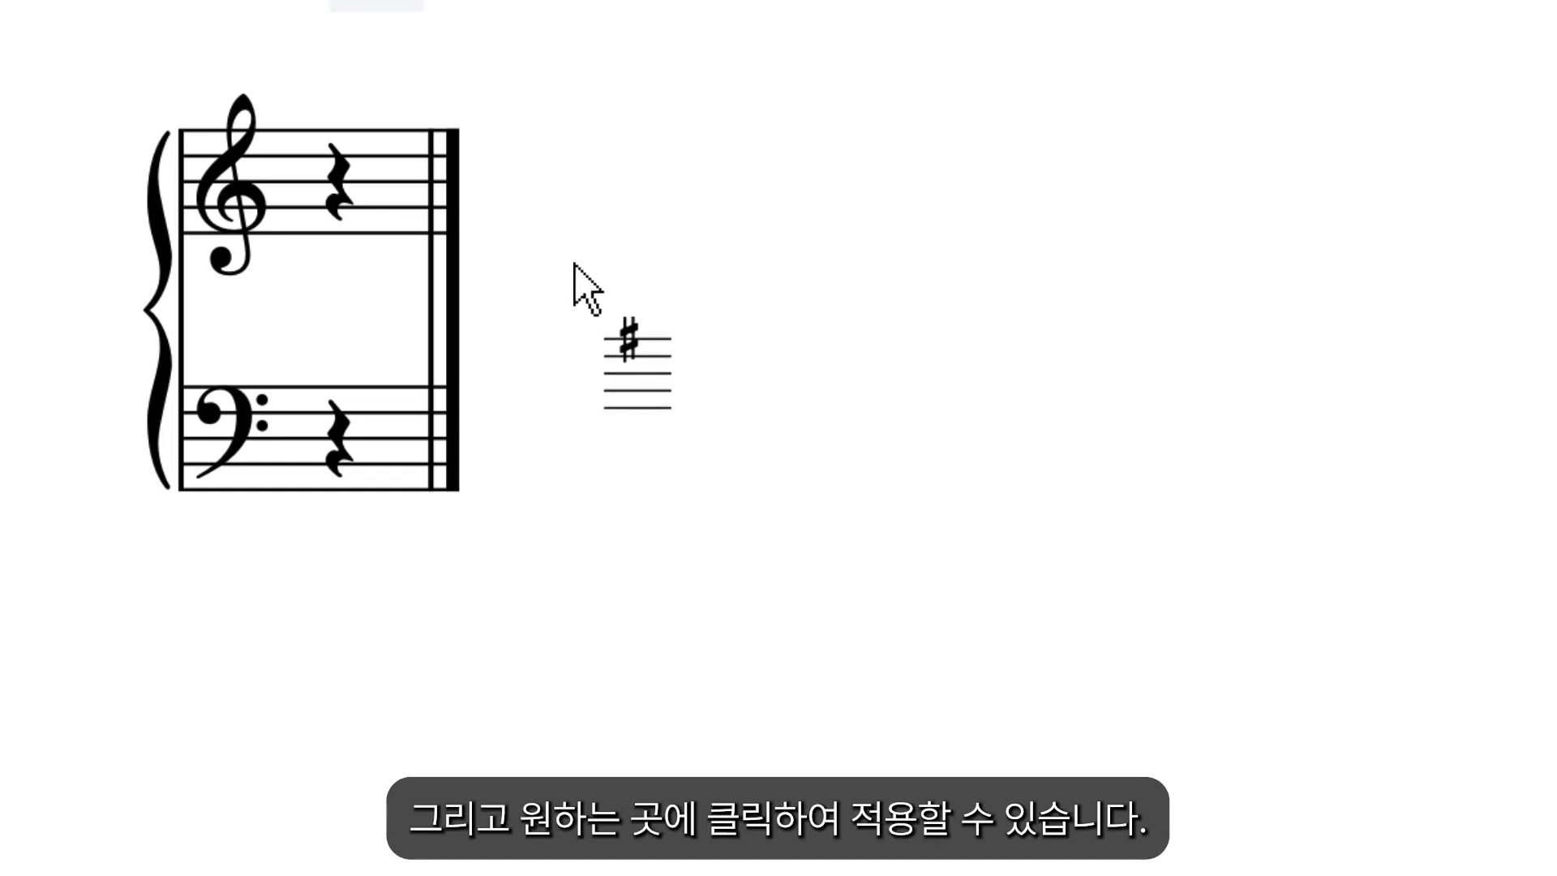
pyautogui.click(294, 168)
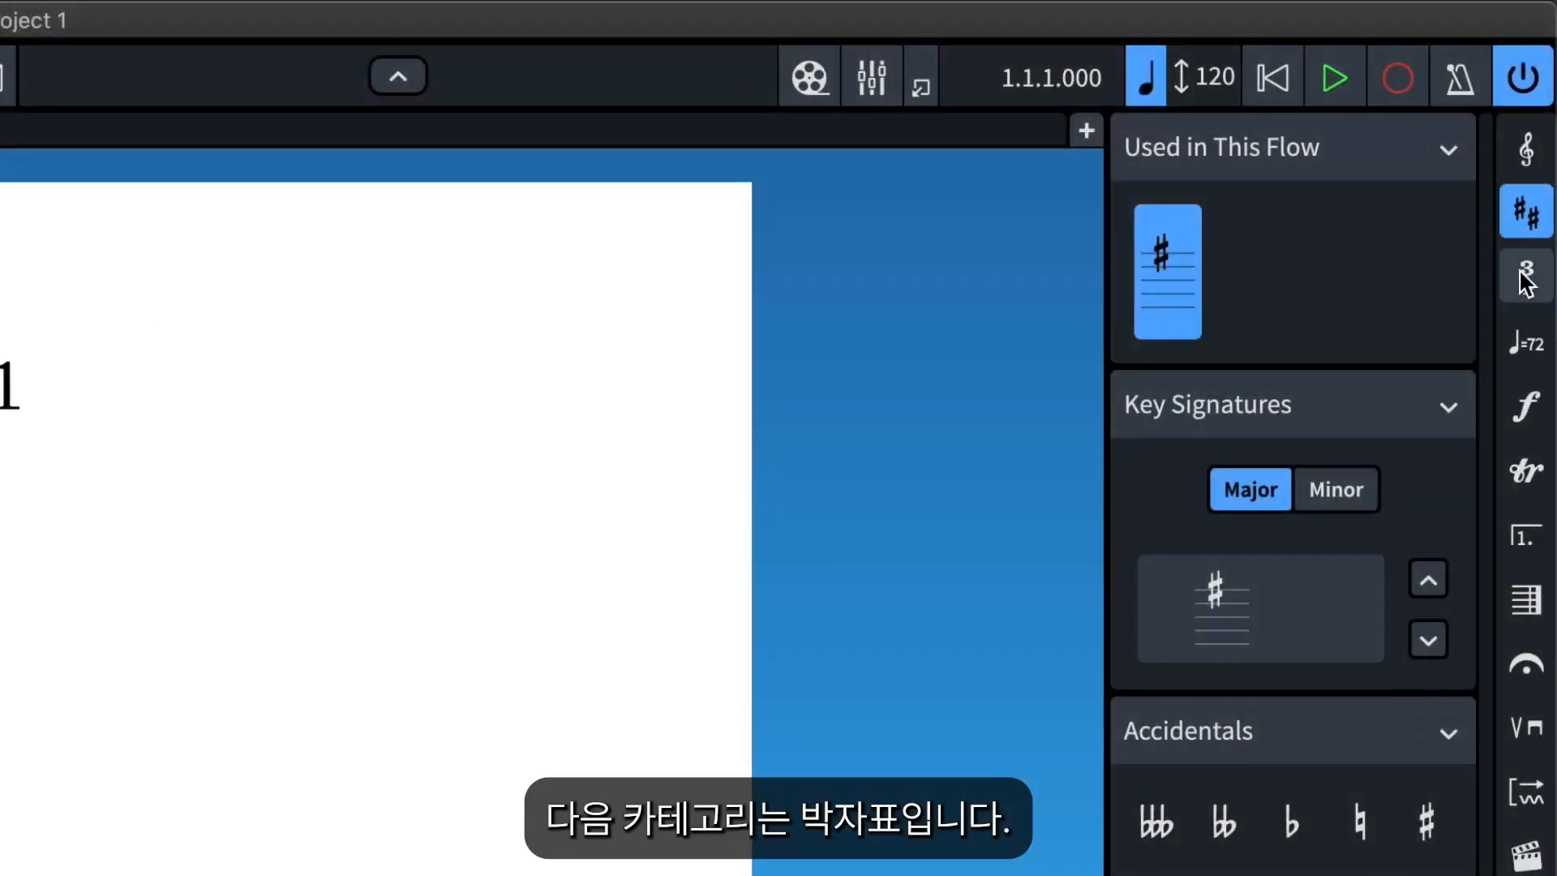
# Add a 4/4 time signature at the first rest in the treble staff.
pyautogui.click(1524, 278)
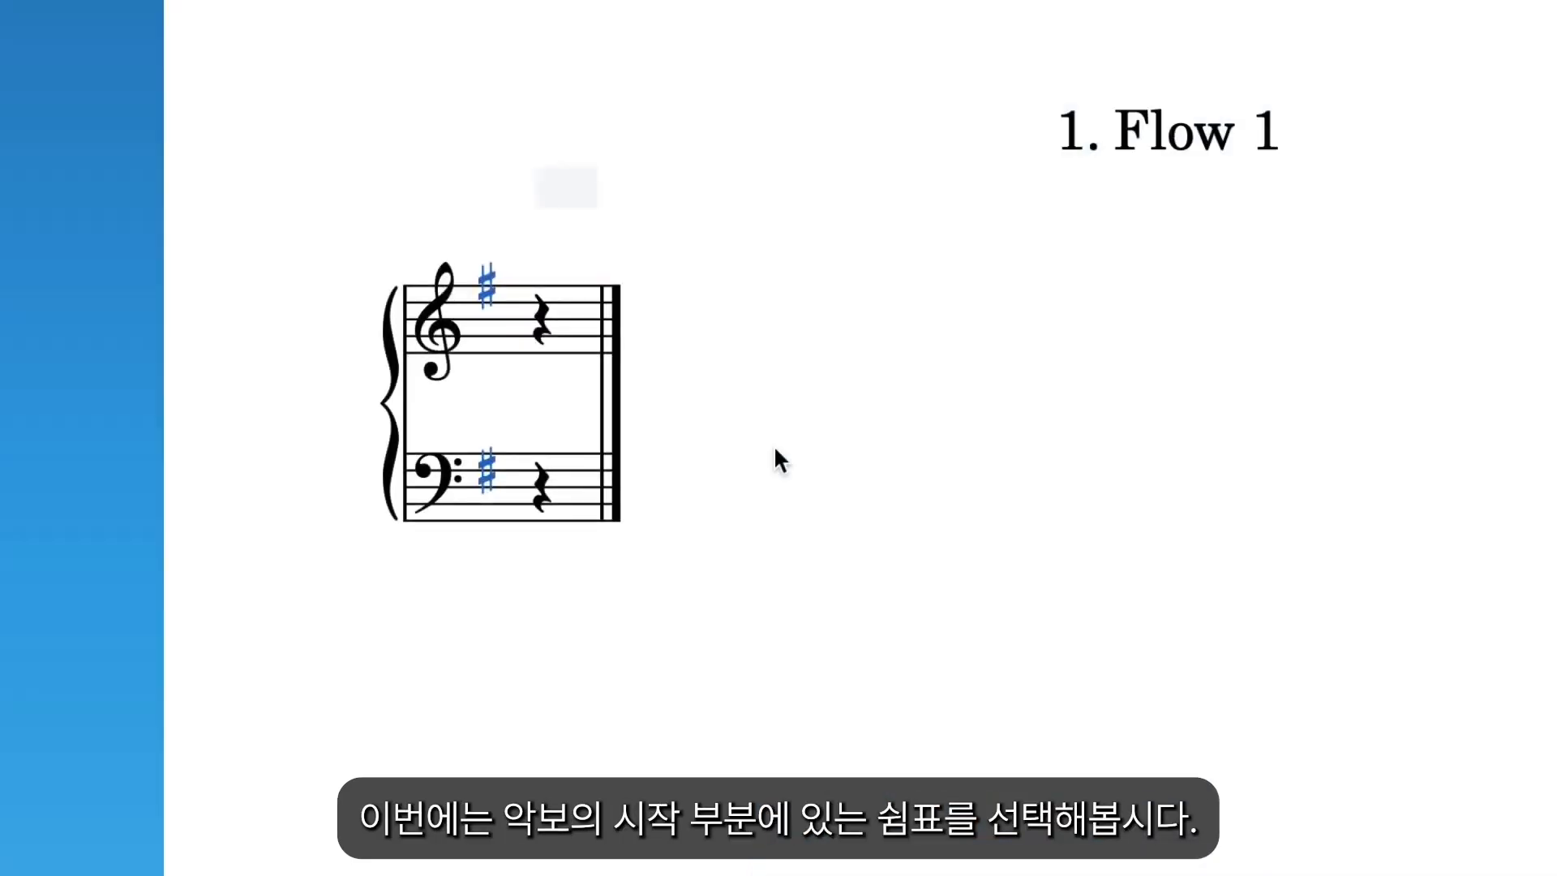
pyautogui.click(545, 328)
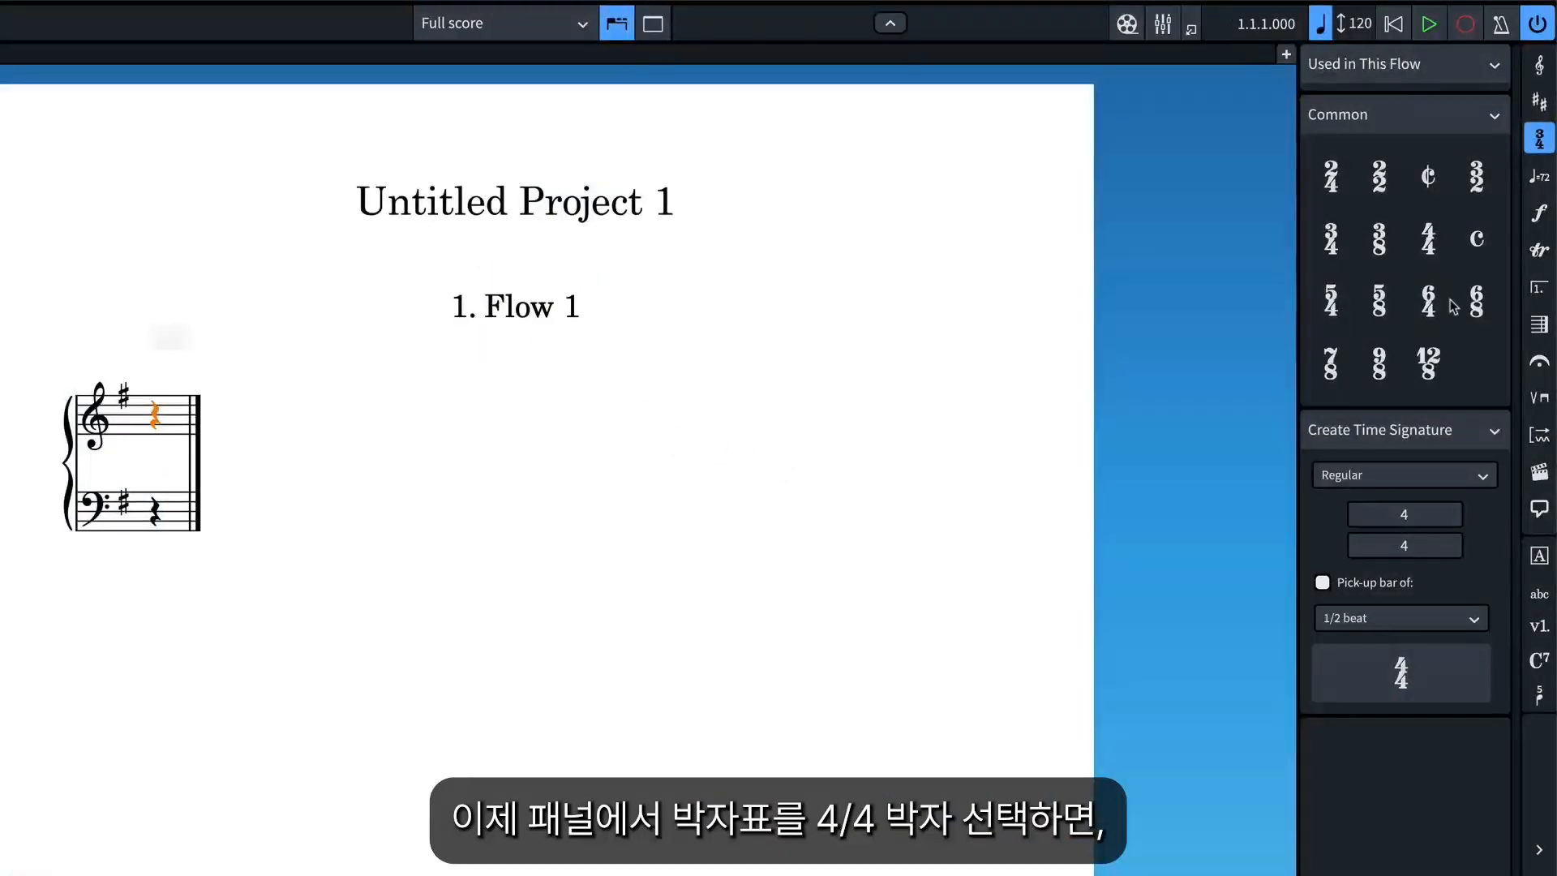
pyautogui.click(1435, 250)
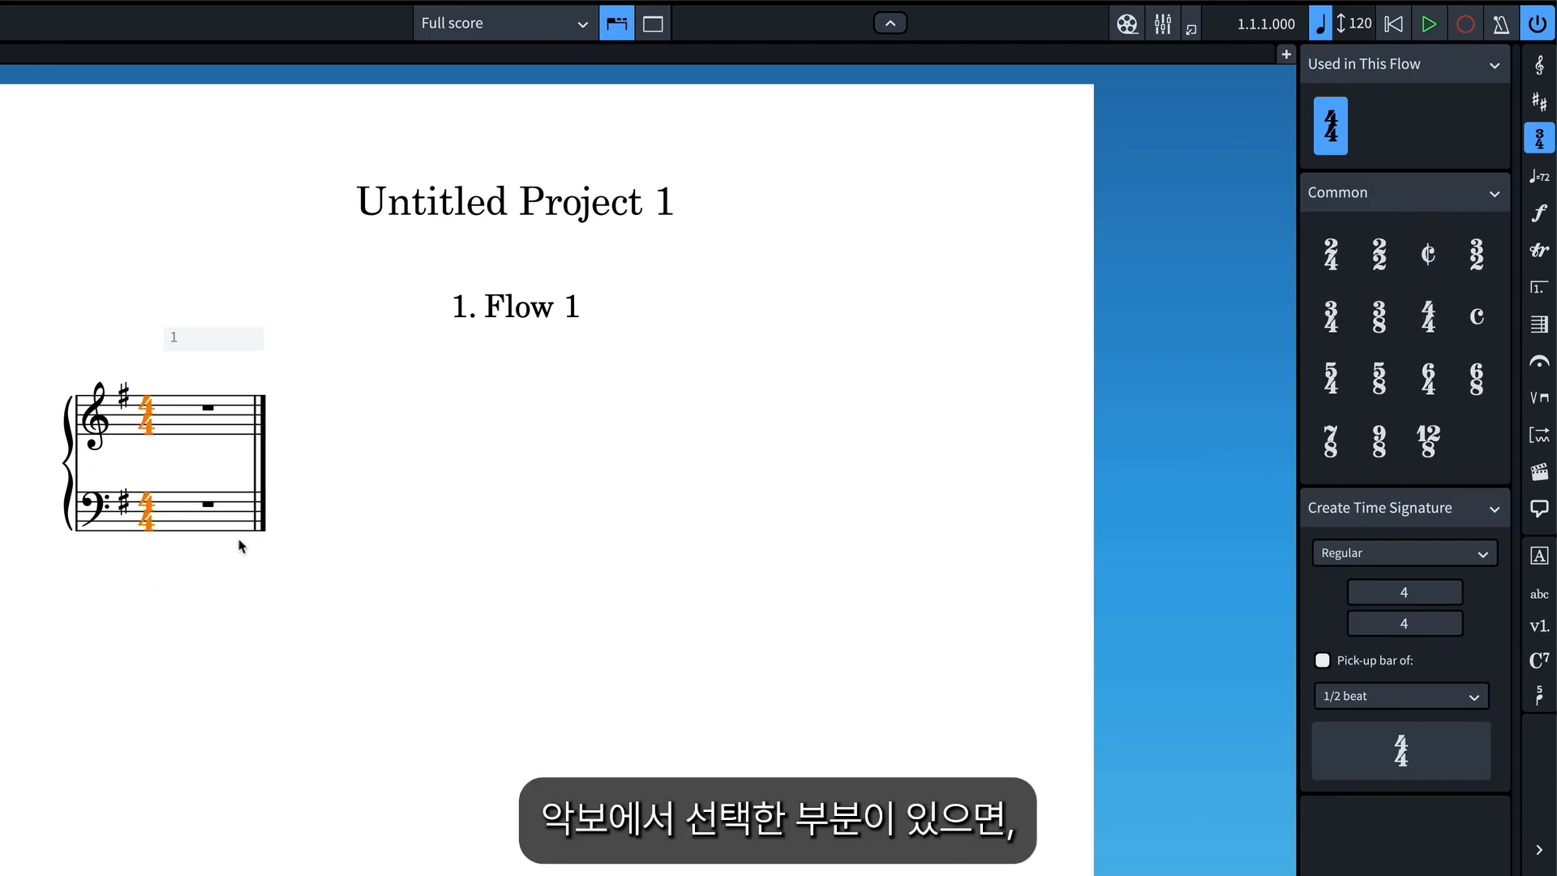
# Try 3/4, 5/4 and 6/8 in place of the opening time signature and restore 4/4.
pyautogui.click(1336, 327)
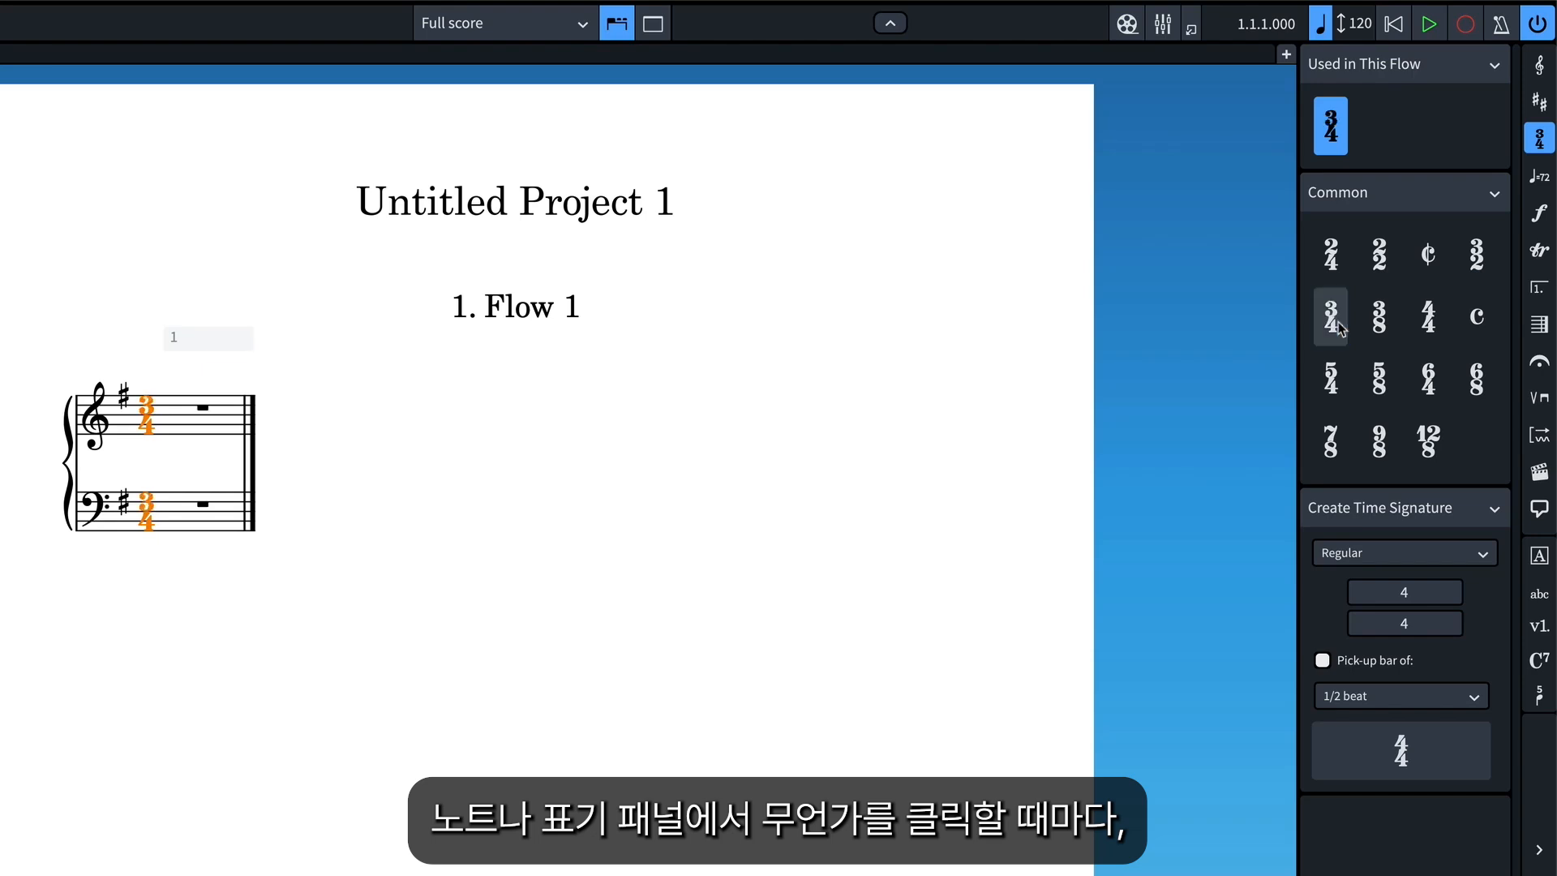
pyautogui.click(1478, 378)
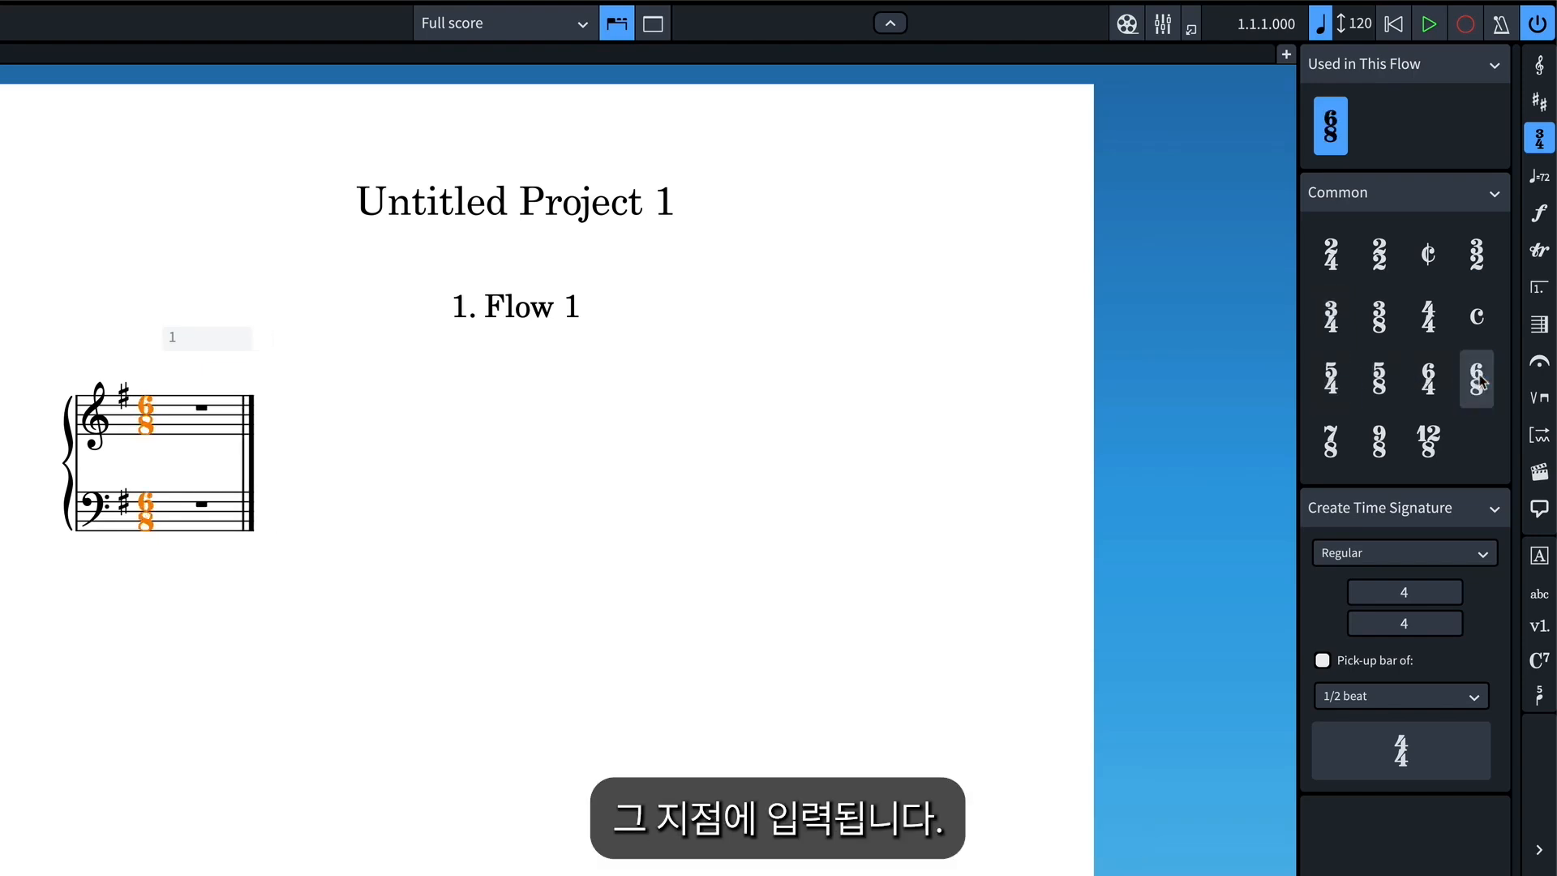
pyautogui.click(1440, 336)
pyautogui.click(1011, 483)
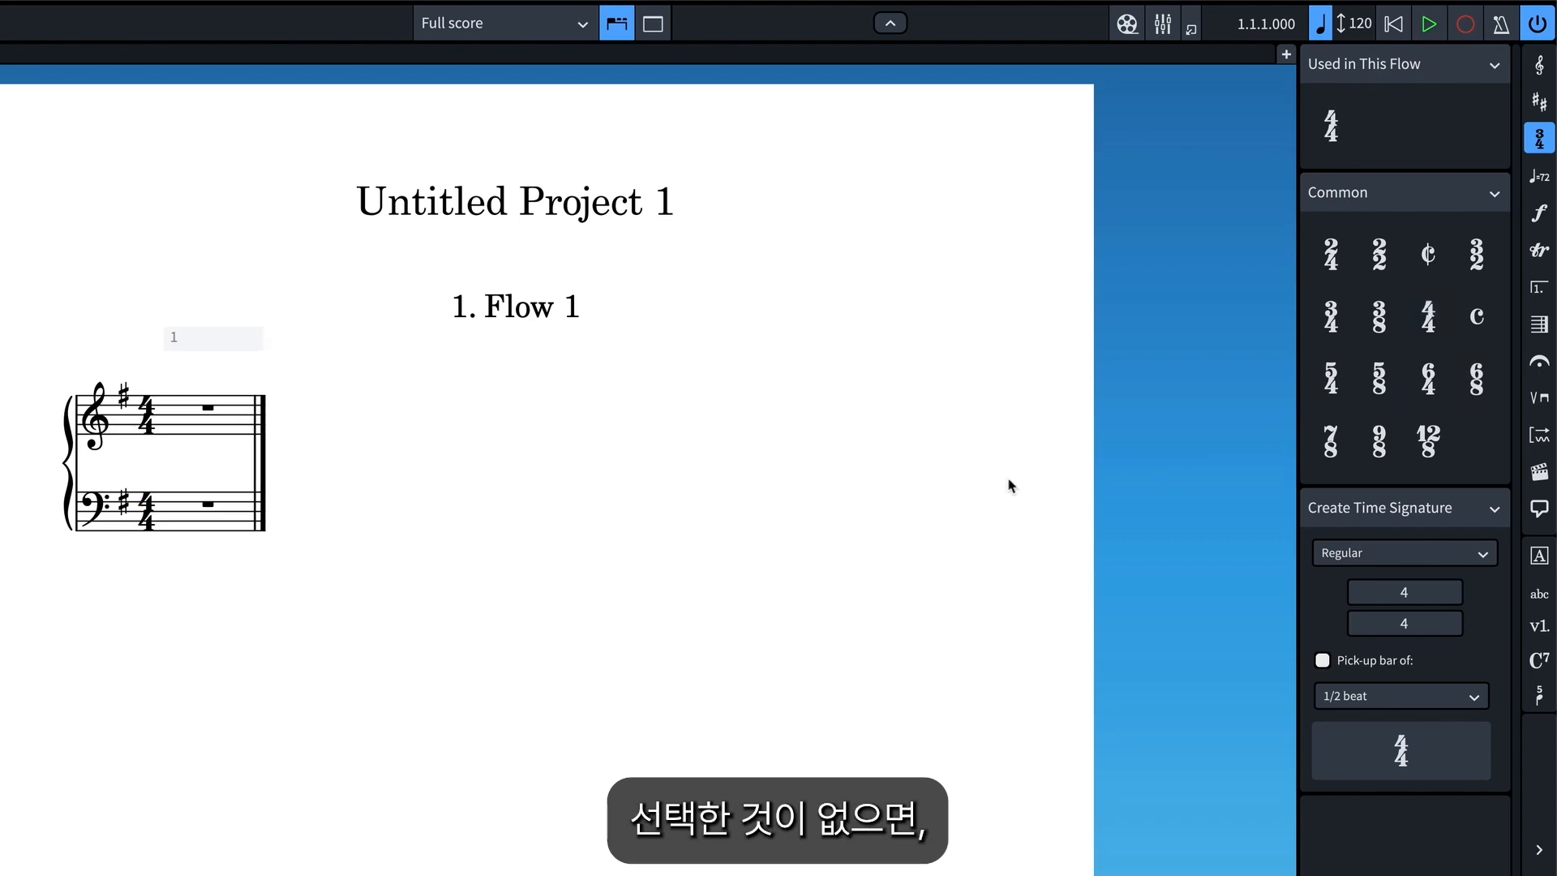
pyautogui.click(1331, 378)
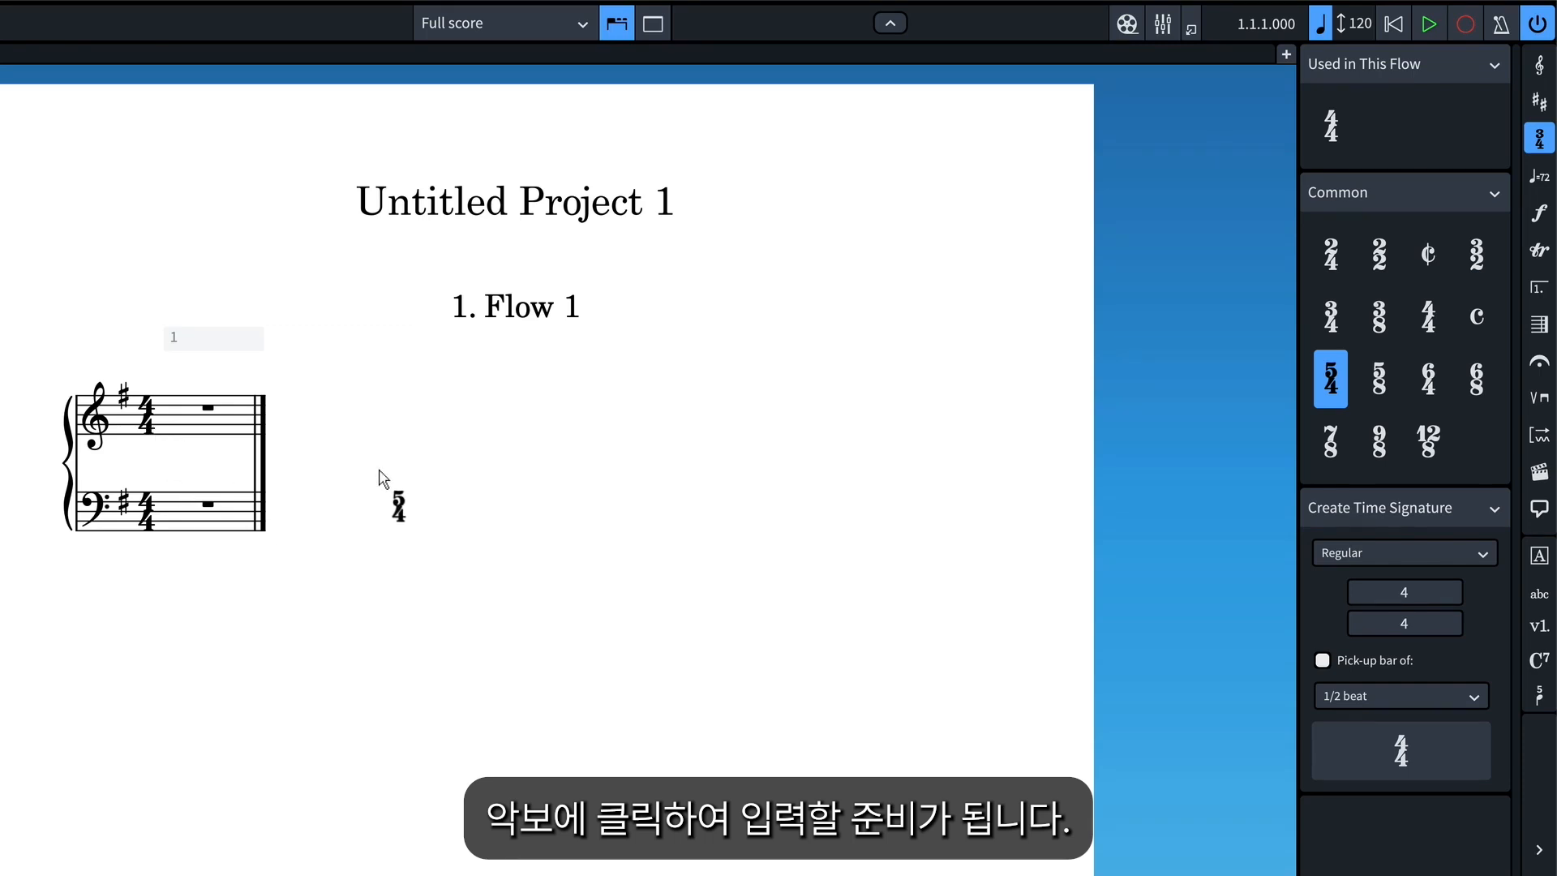
pyautogui.press('Escape')
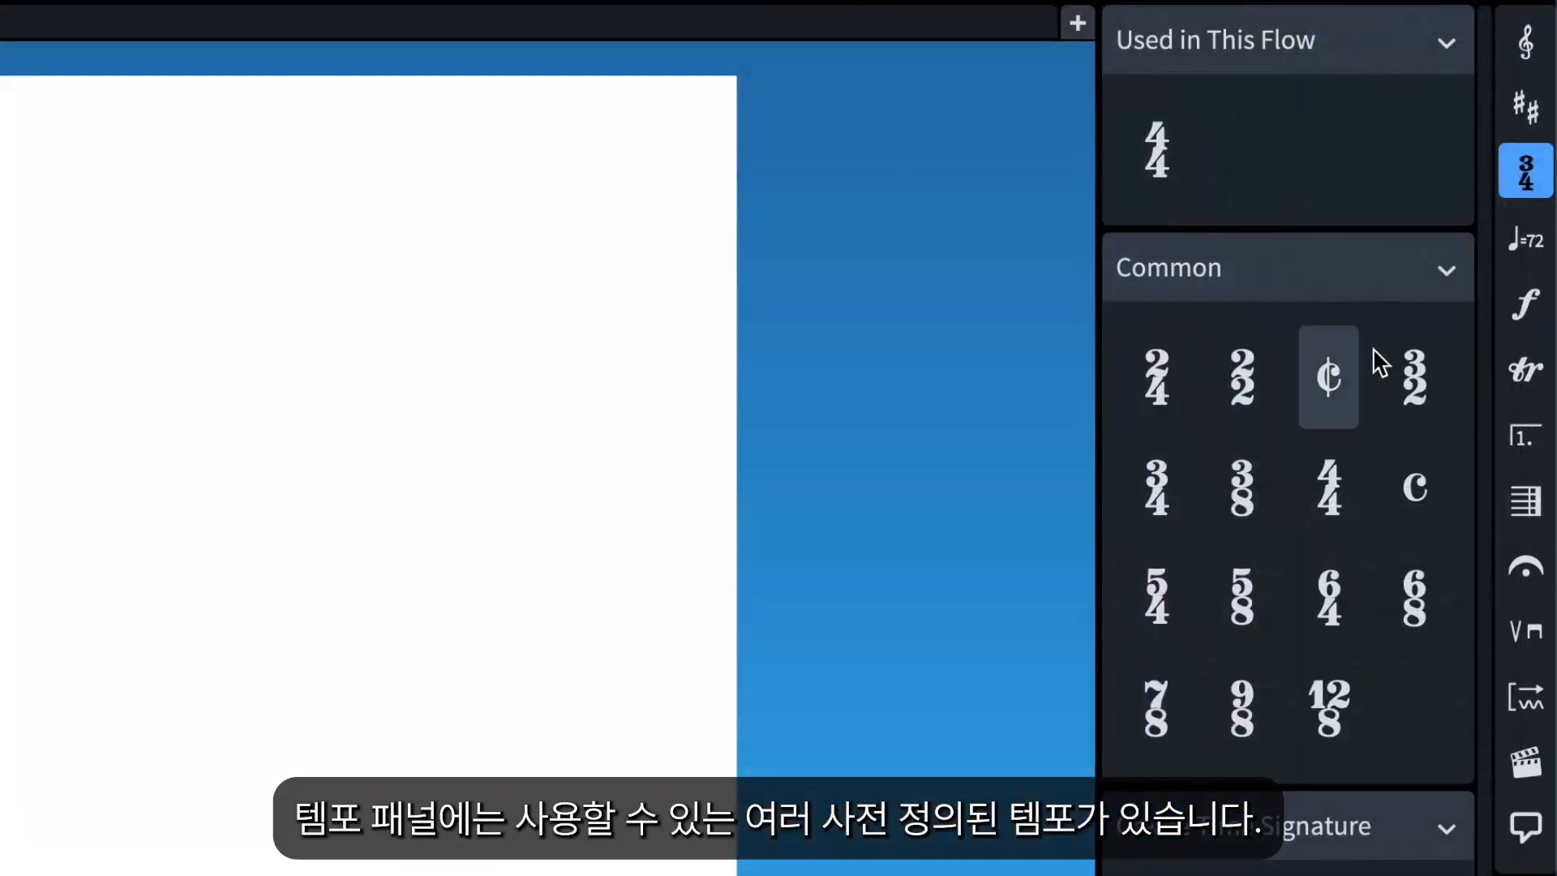
# Tap in a tempo, adjust it to 80 bpm and create a quarter-note metronome mark at the start.
pyautogui.click(1529, 247)
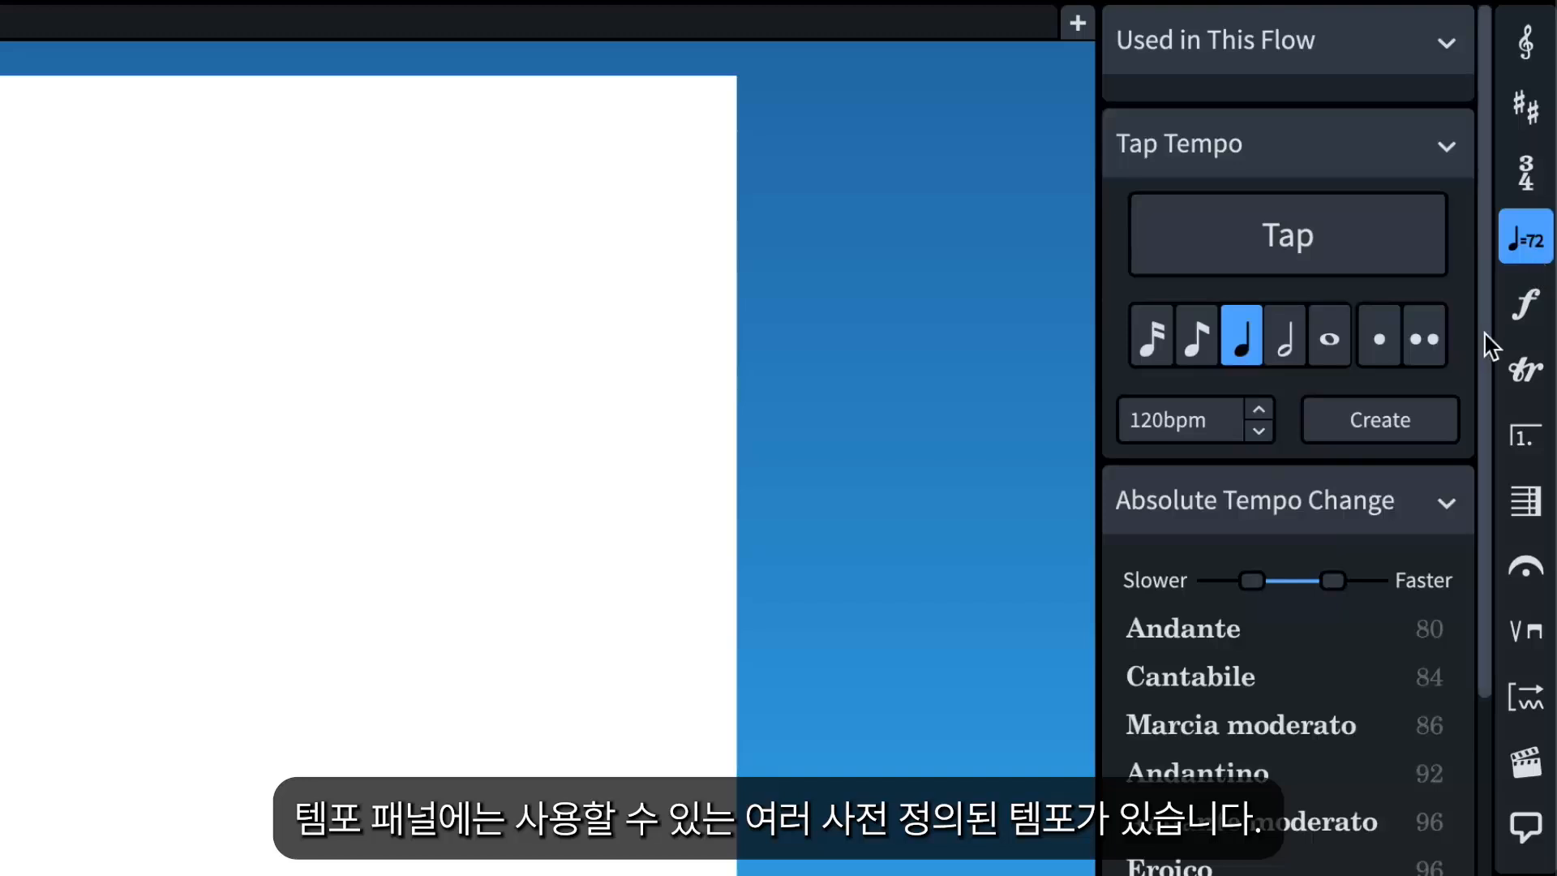
pyautogui.moveTo(1485, 332); pyautogui.dragTo(1452, 299)
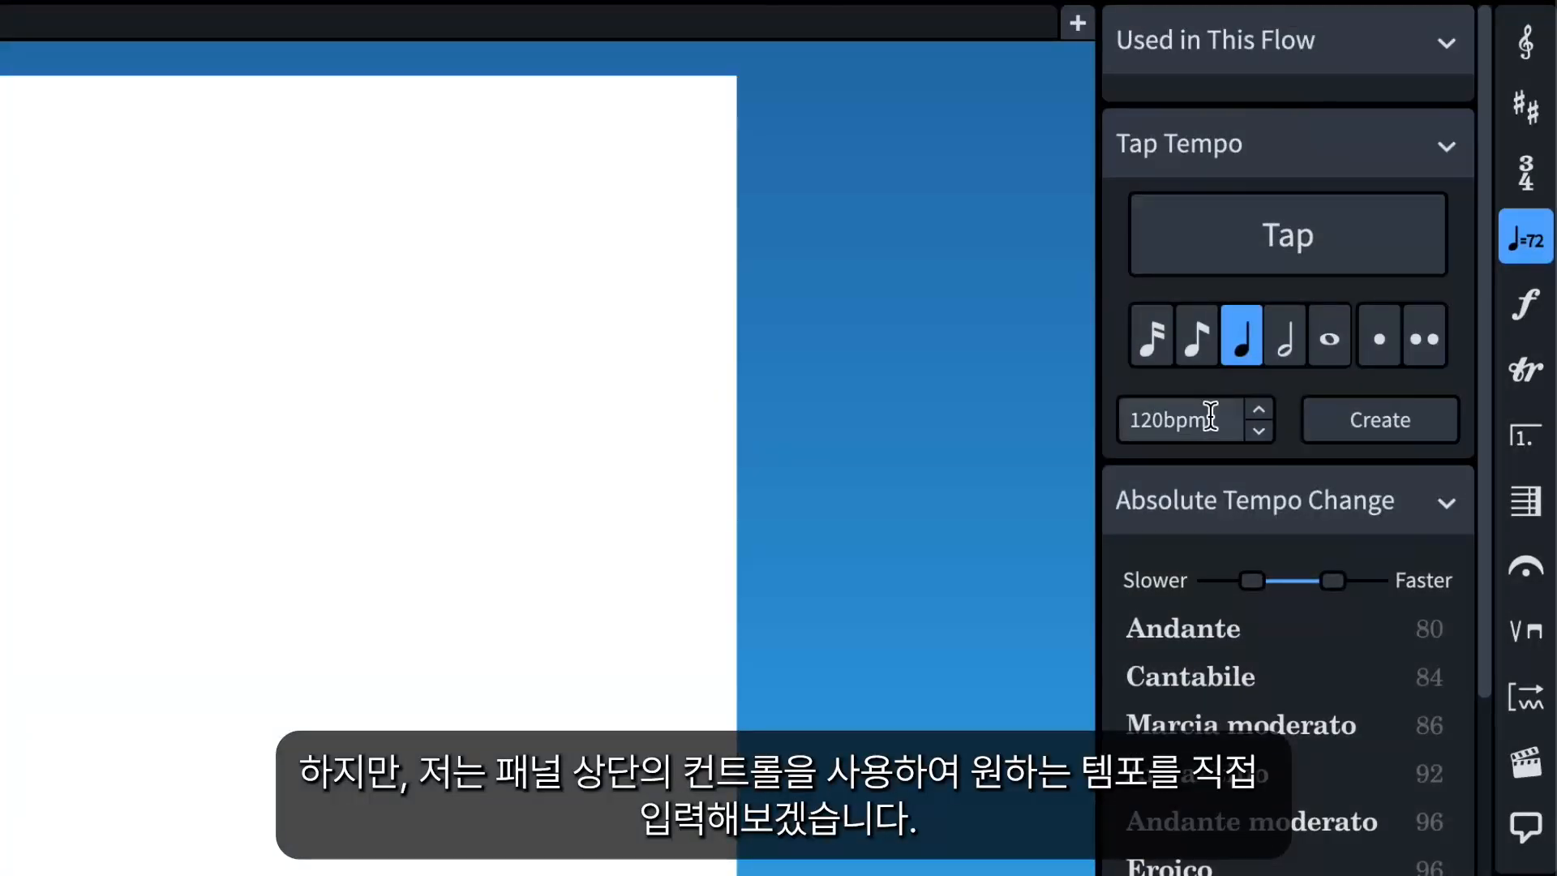
pyautogui.click(1362, 240)
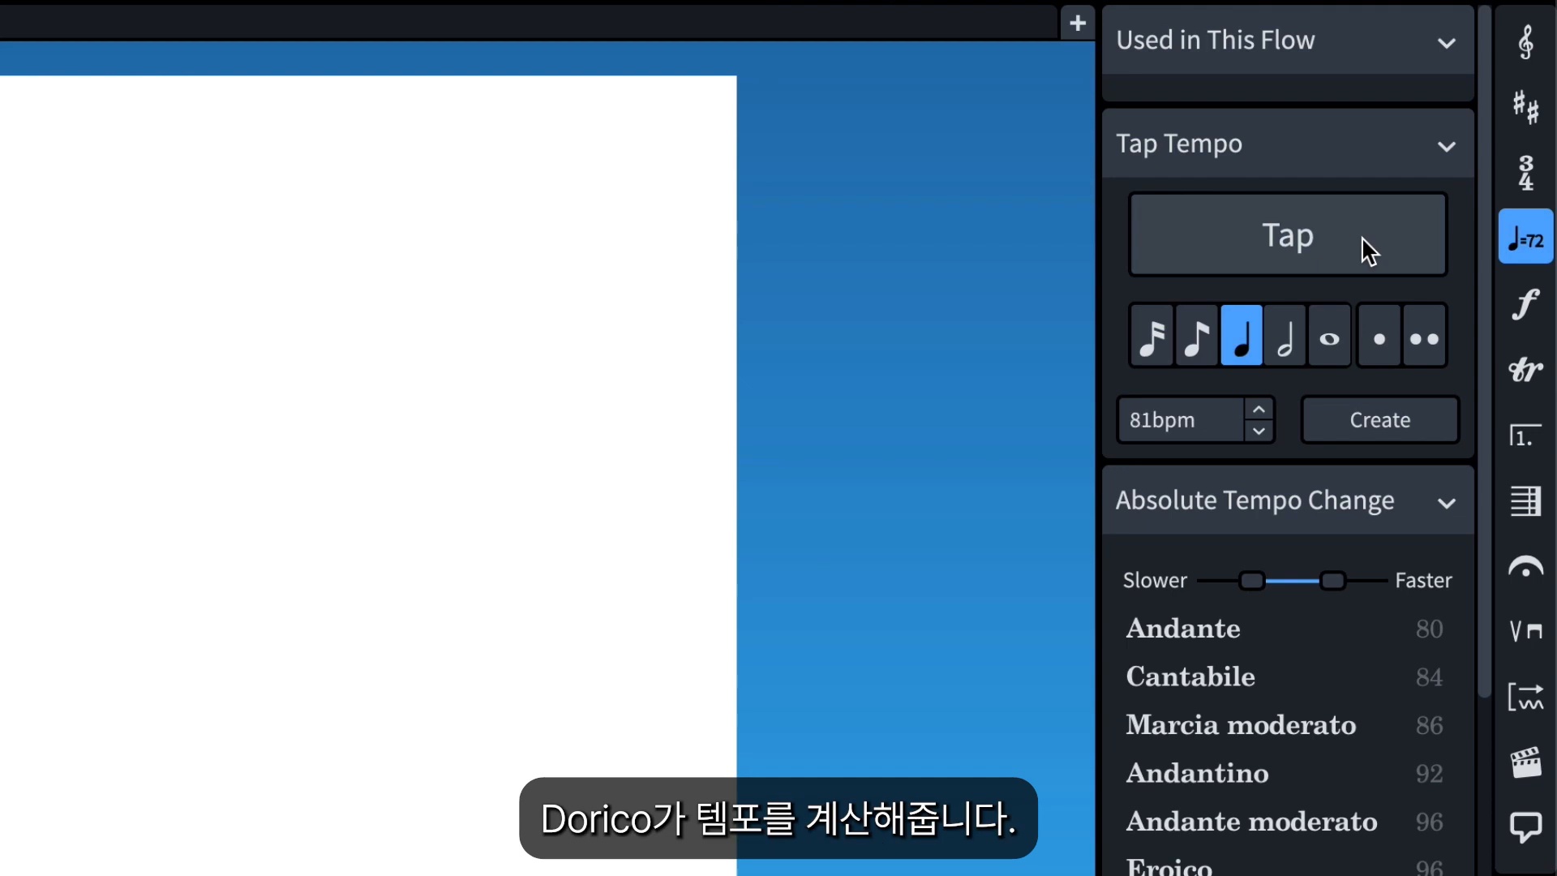
pyautogui.click(1260, 433)
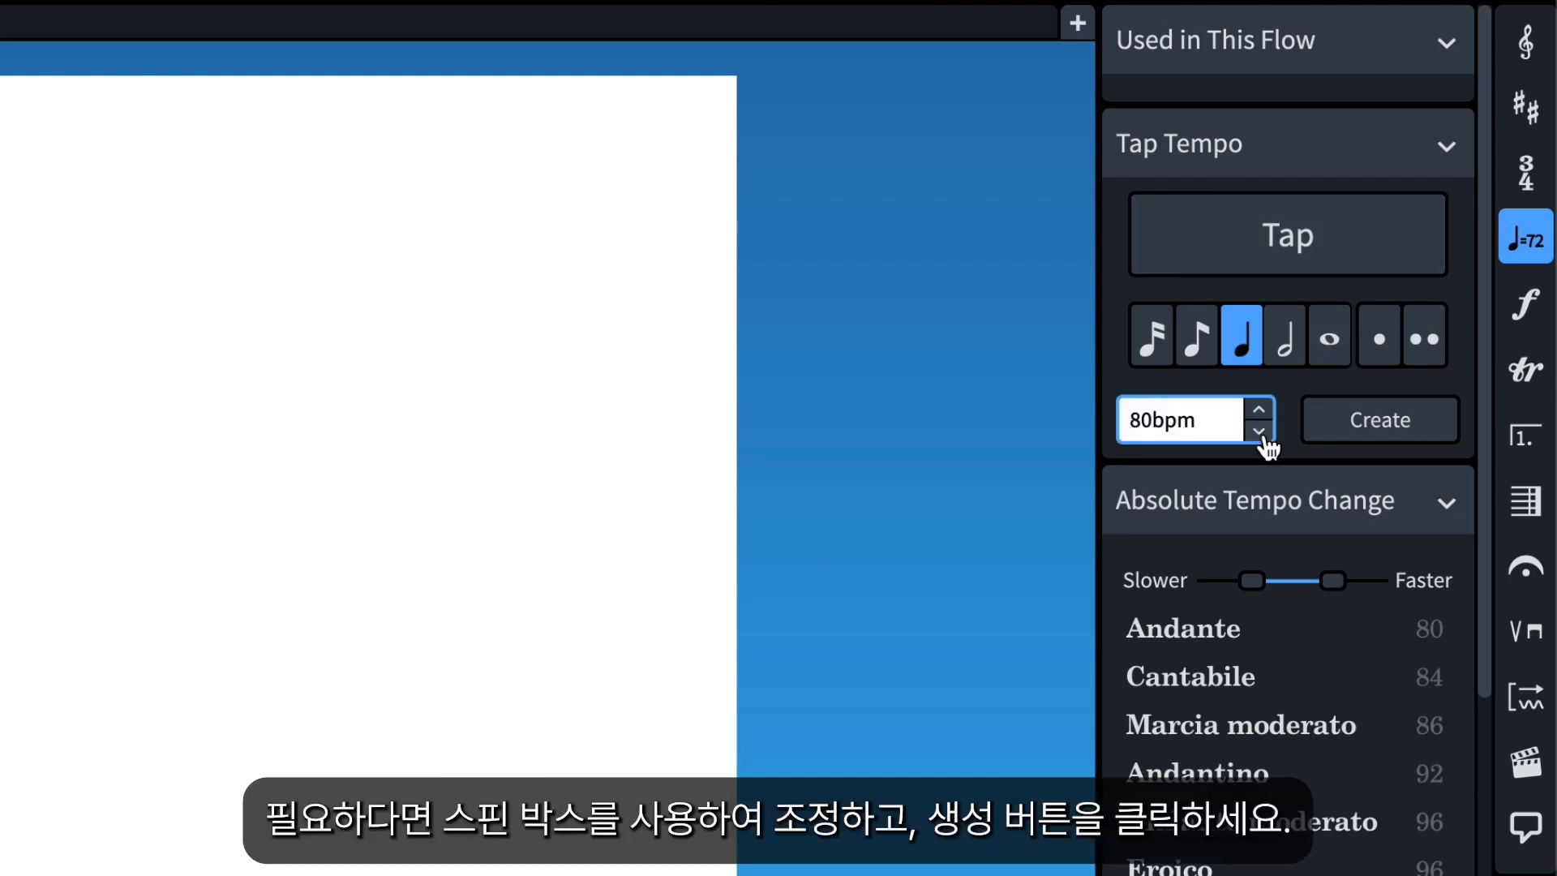
pyautogui.click(1365, 436)
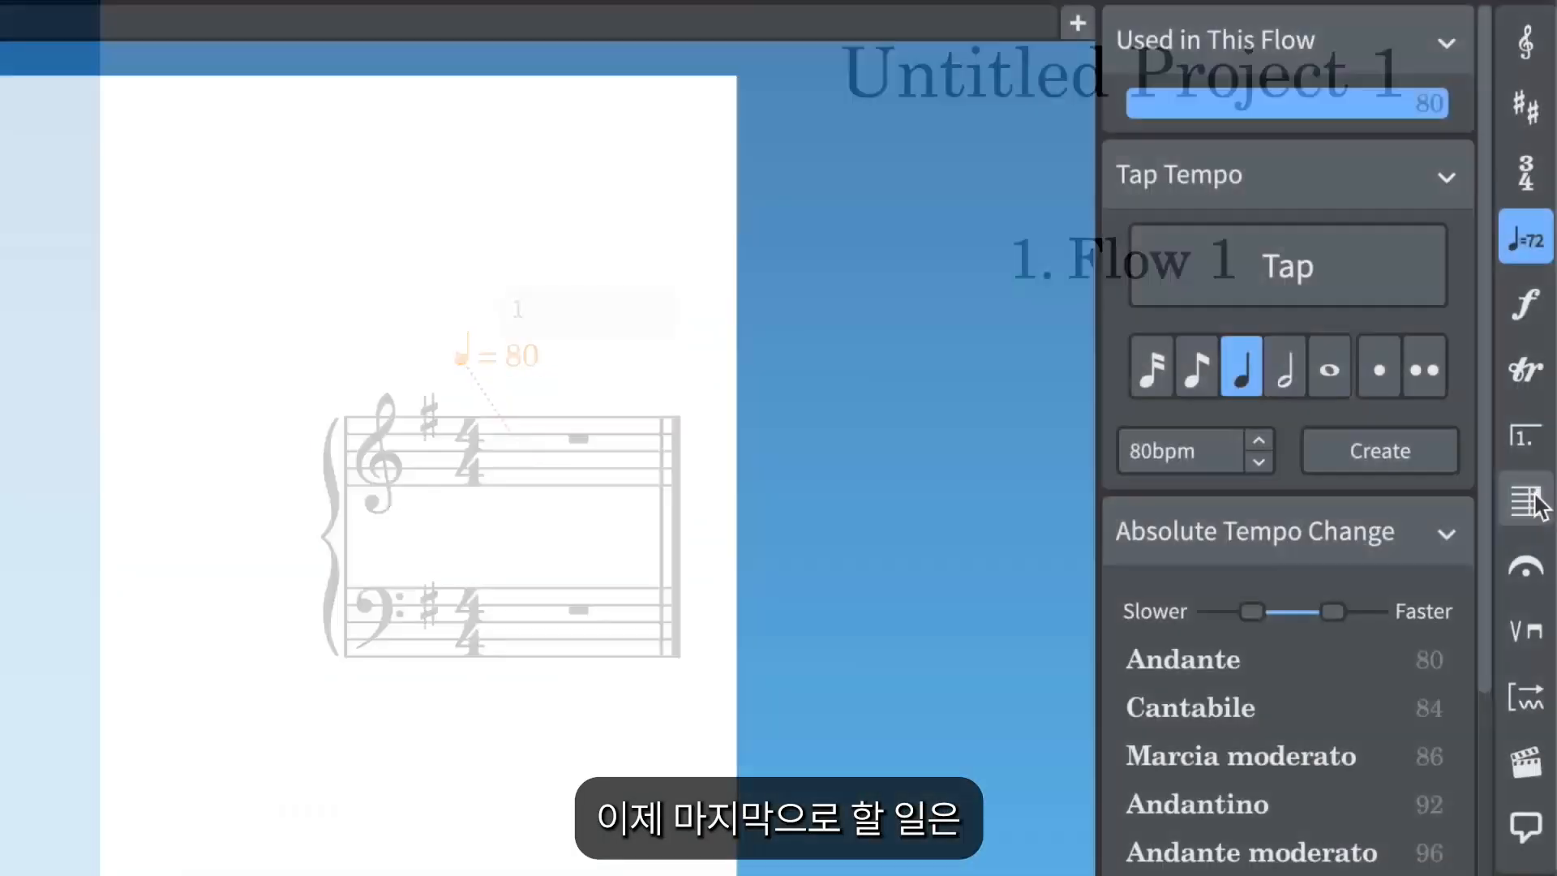
# Insert 7 bars at the end of the flow.
pyautogui.click(1518, 507)
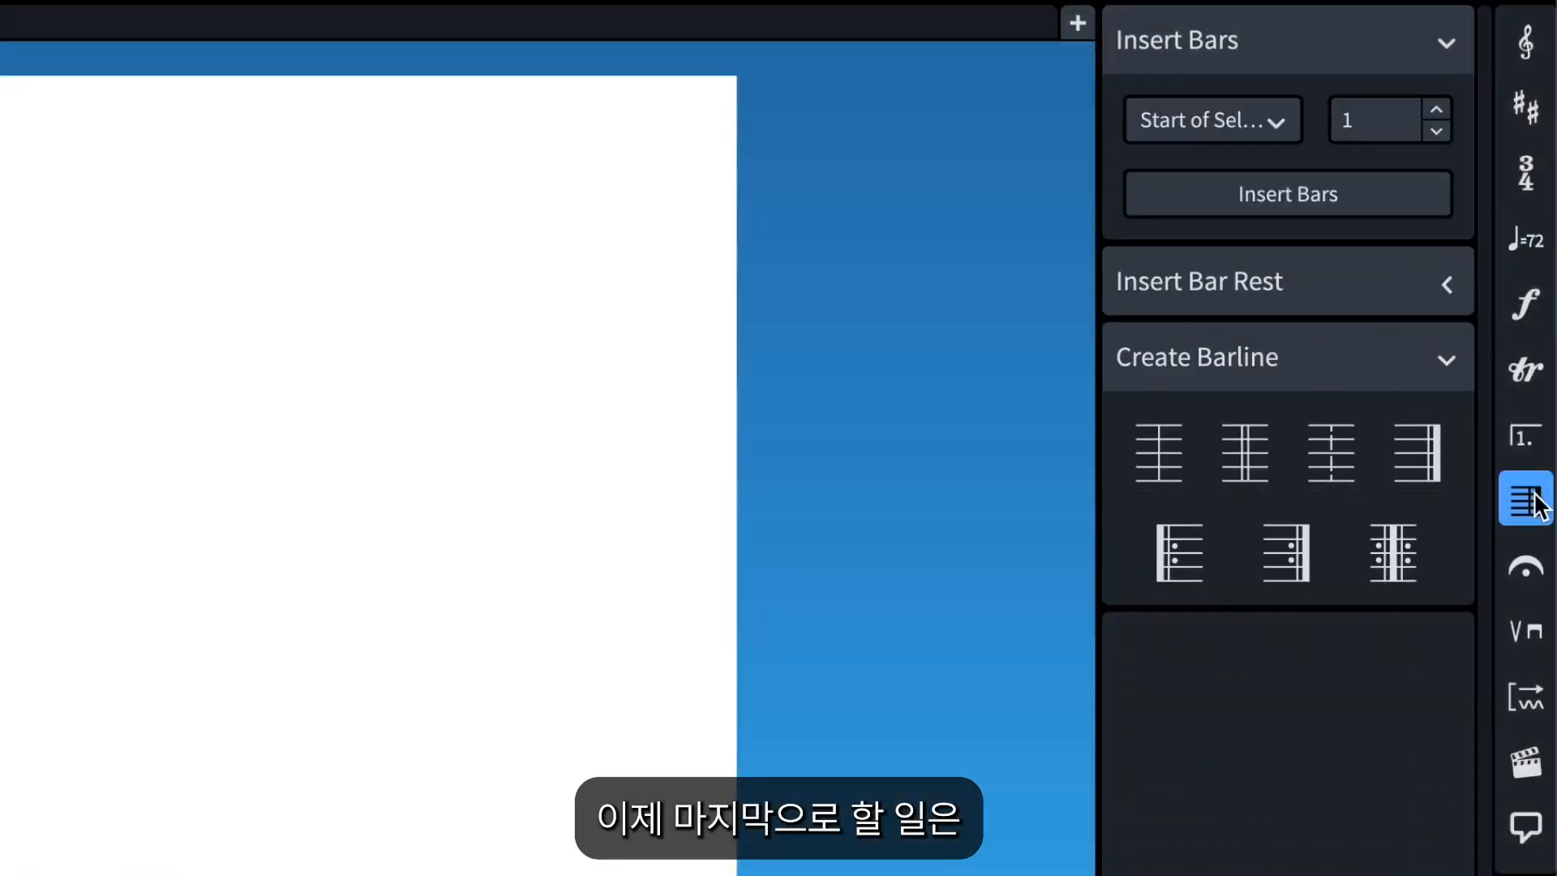
pyautogui.click(1437, 112)
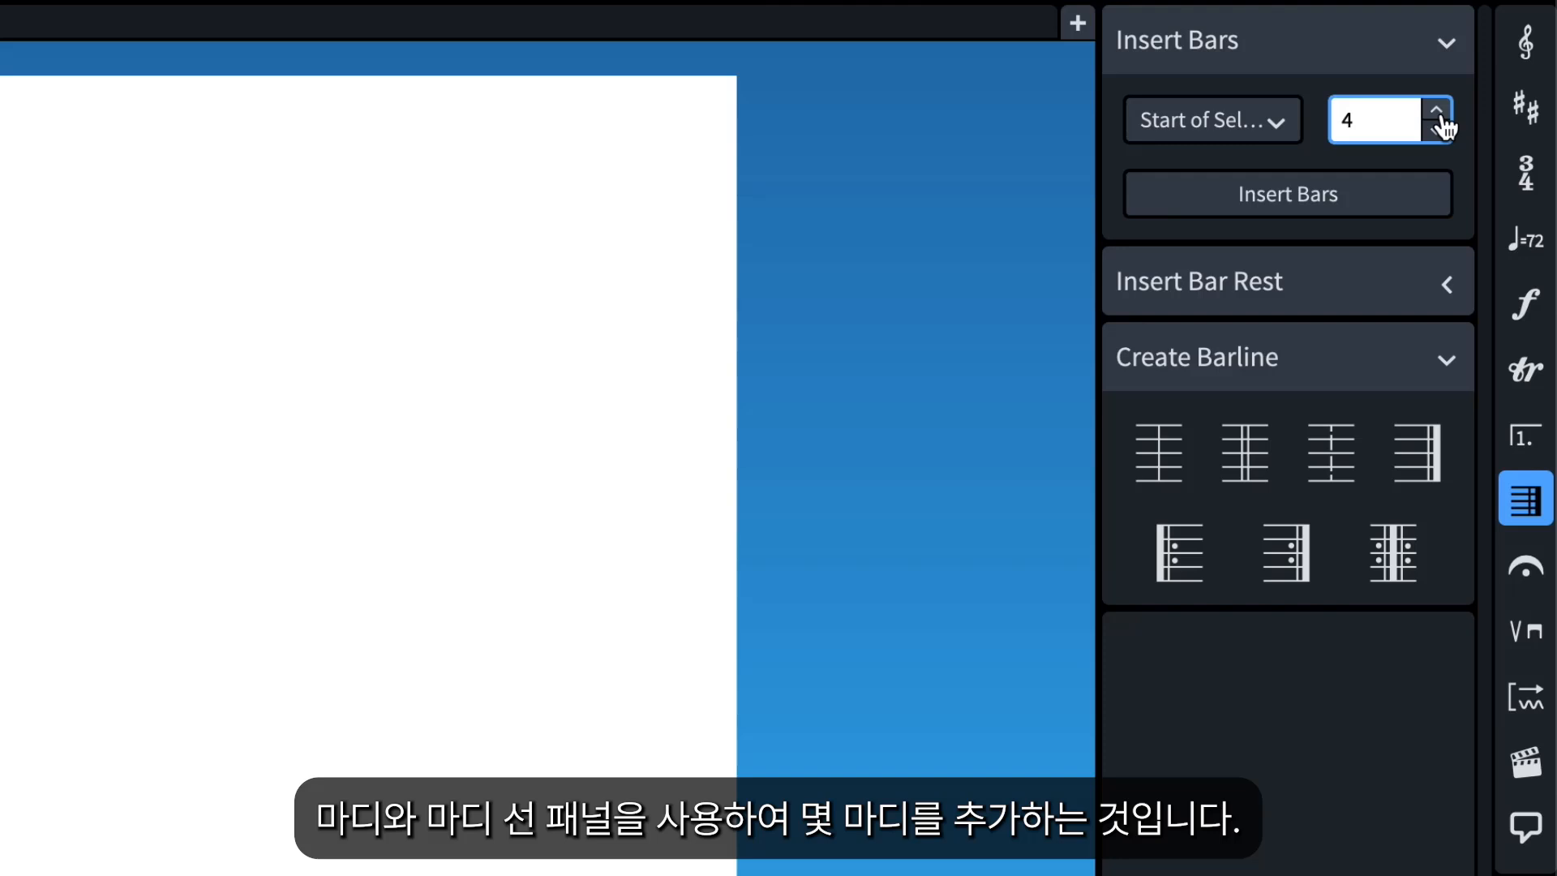
pyautogui.click(1278, 121)
pyautogui.click(1296, 220)
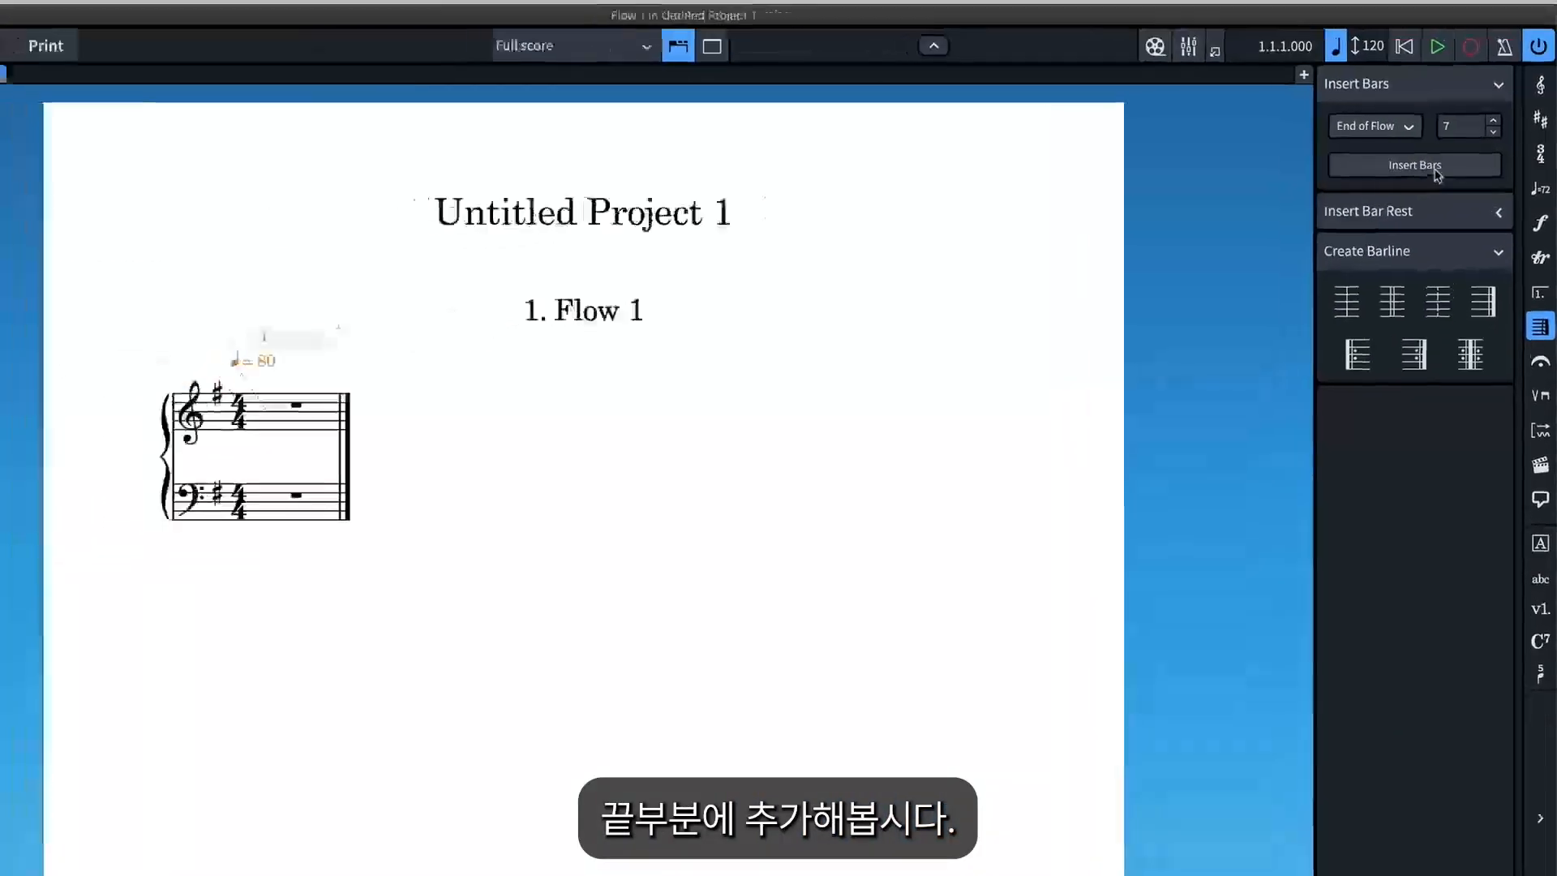
pyautogui.click(1328, 203)
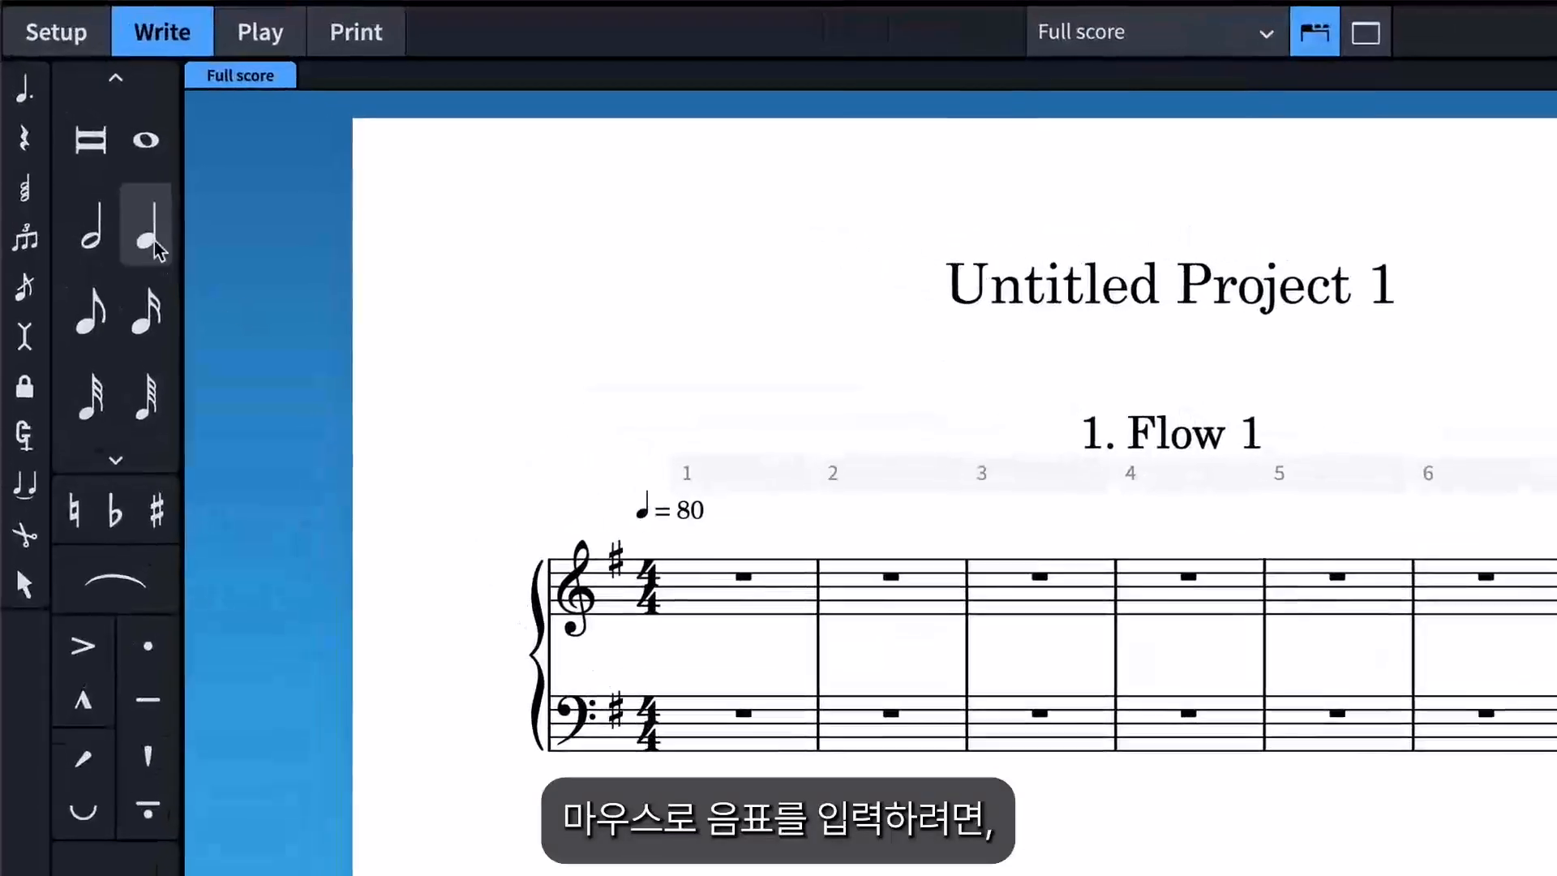
# Enter the quarter notes G, A, B, C in bar 1 and D, C in bar 2 of the treble staff.
pyautogui.click(154, 243)
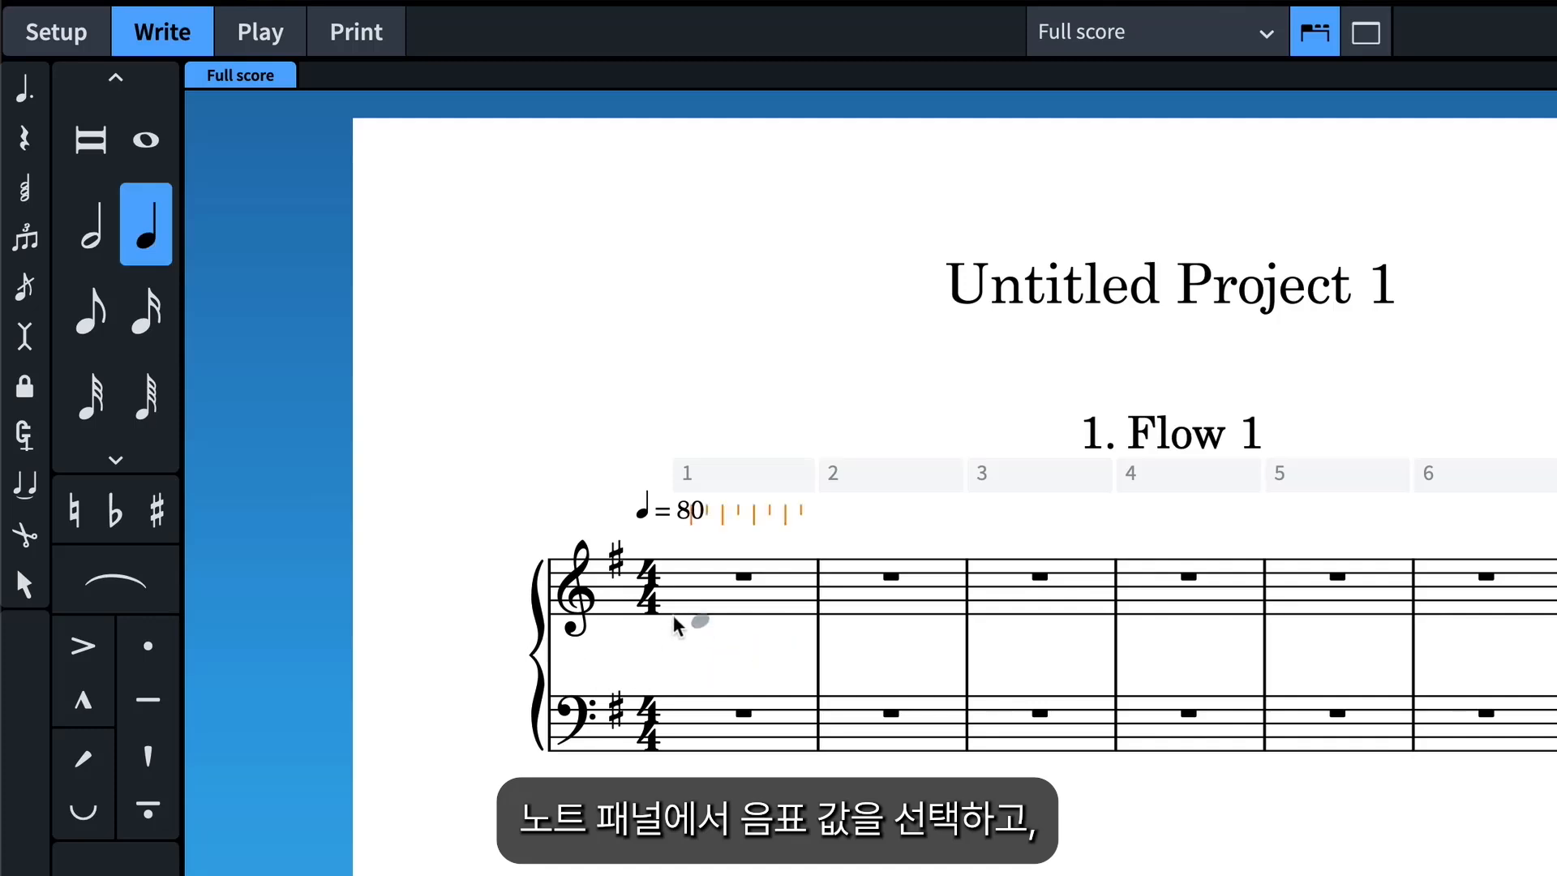
pyautogui.click(695, 614)
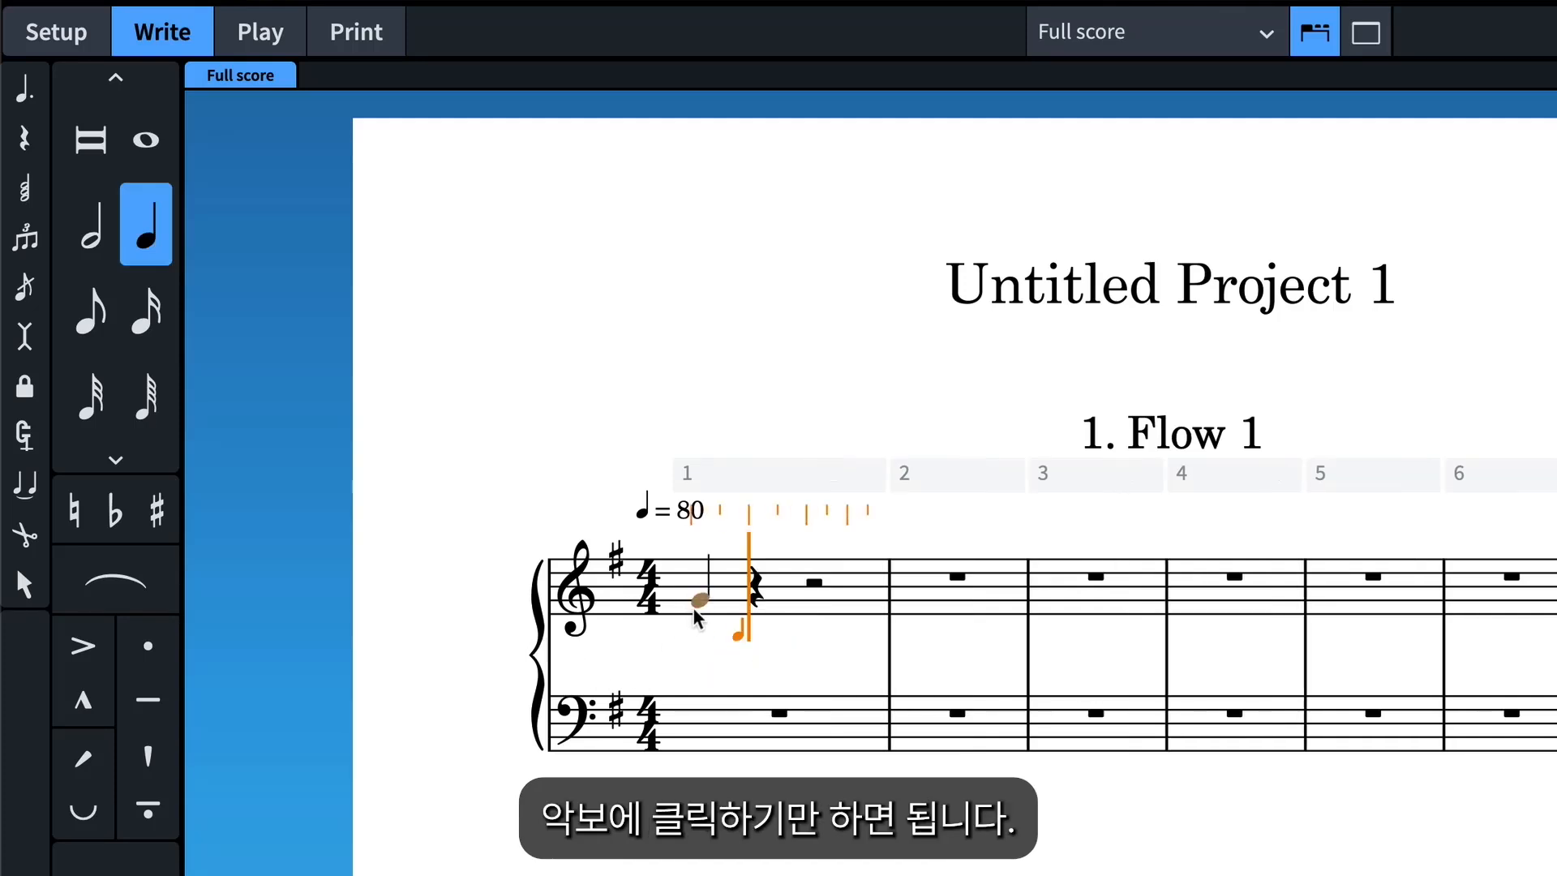
pyautogui.click(756, 608)
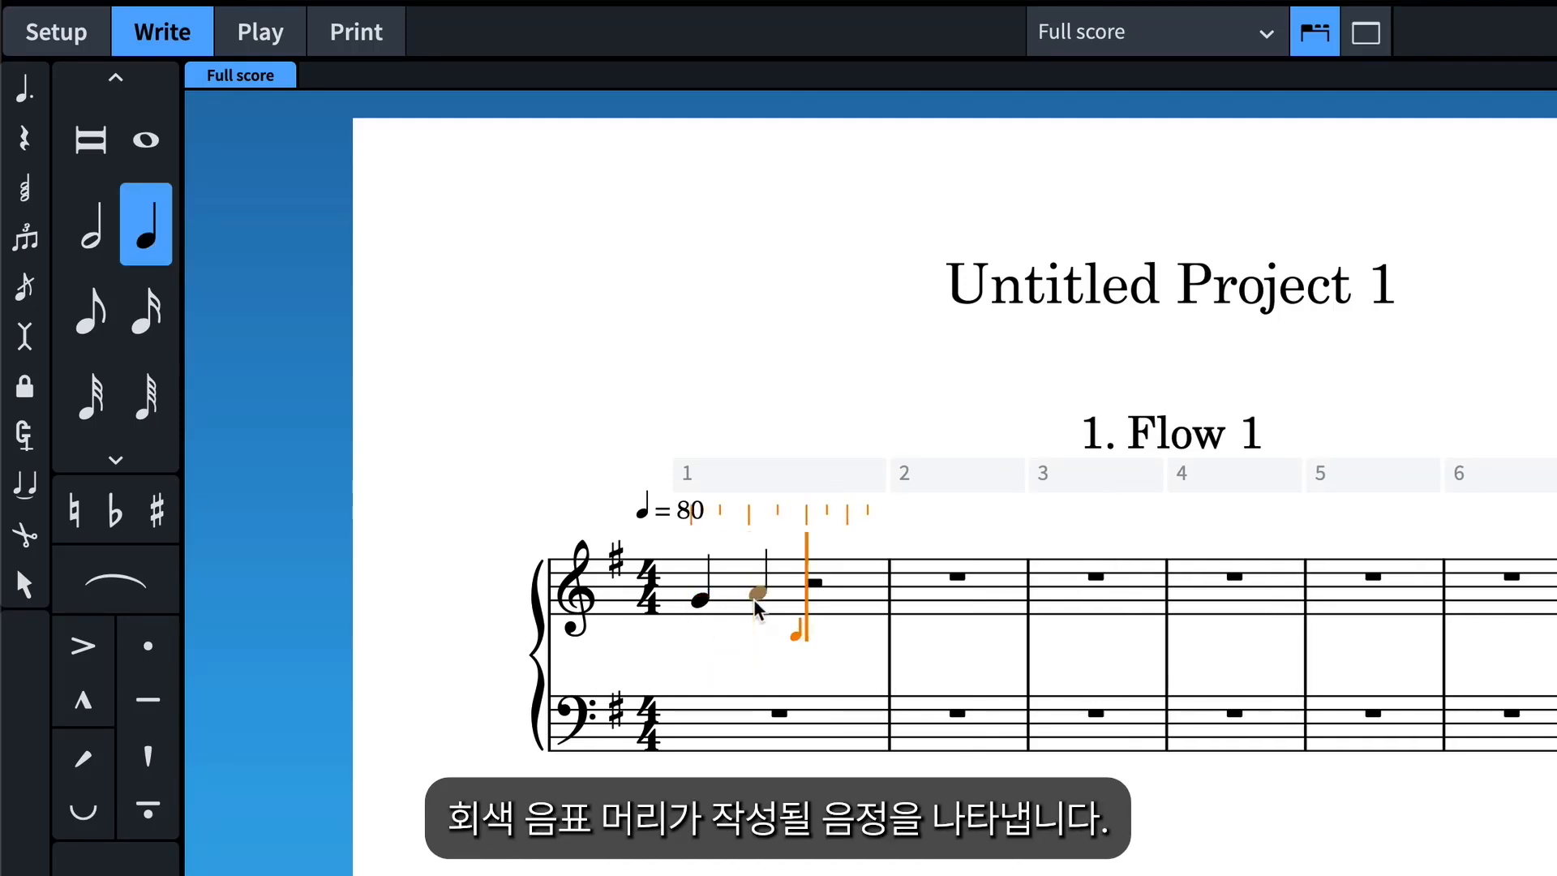
pyautogui.click(810, 590)
pyautogui.click(858, 582)
pyautogui.click(924, 575)
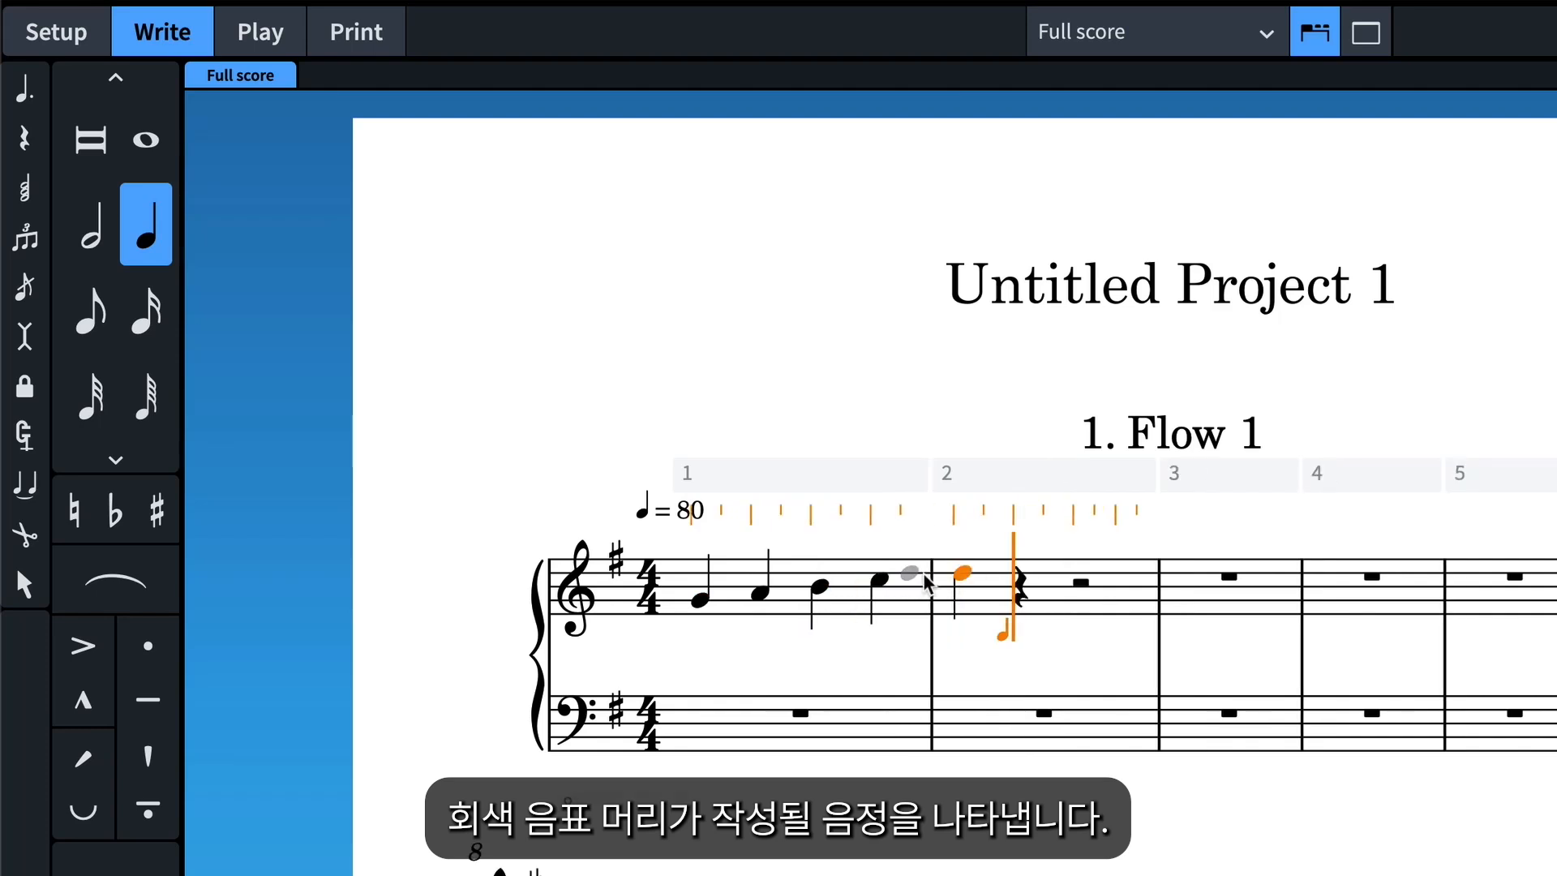
pyautogui.click(1021, 579)
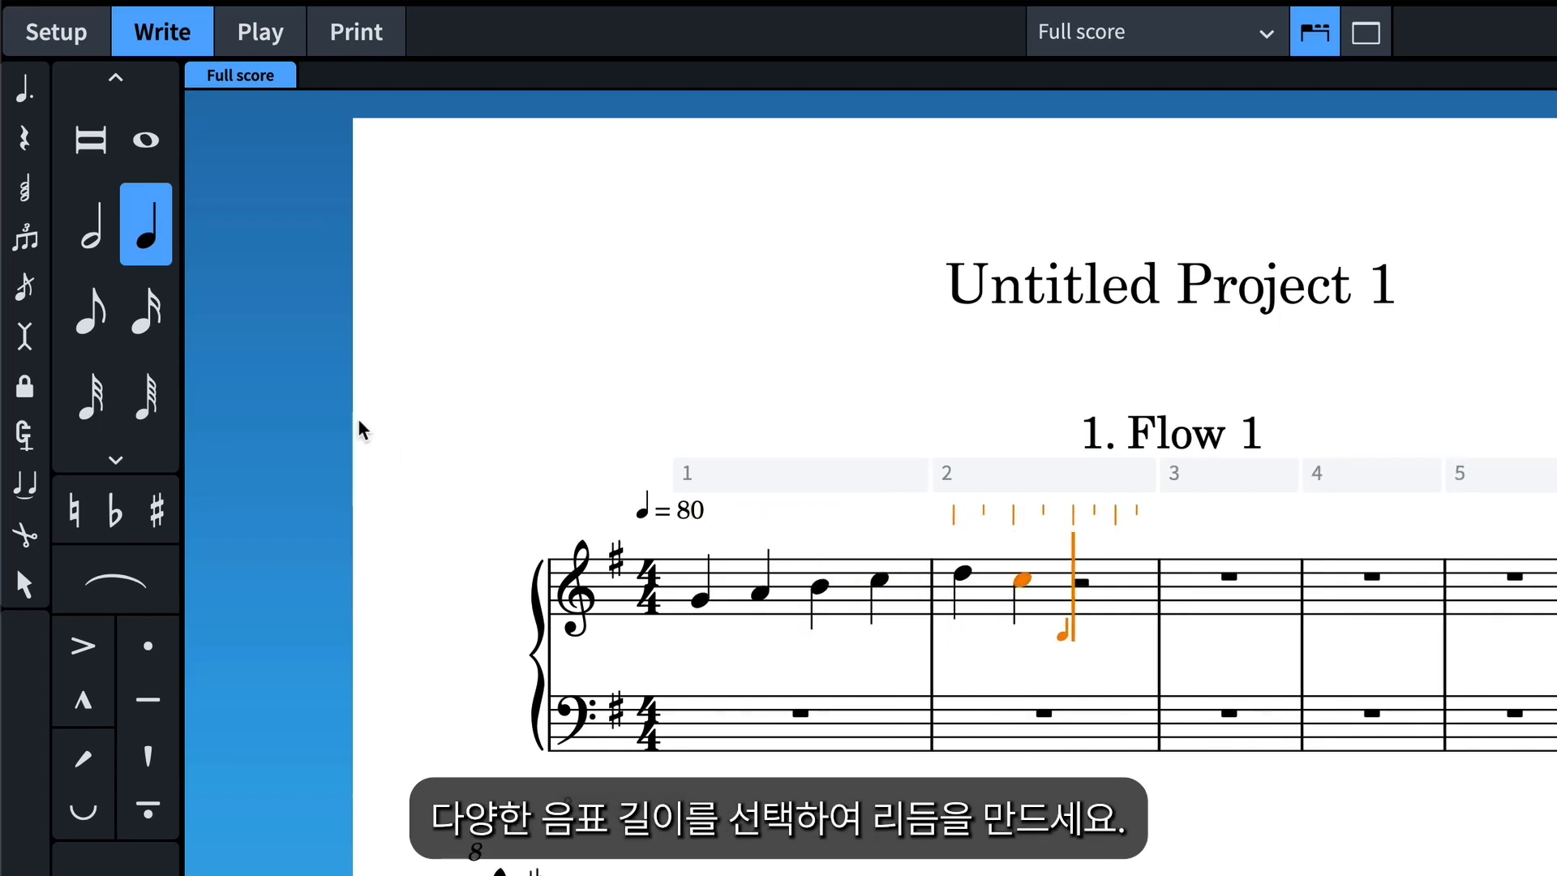
# Complete bar 2 of the treble staff with a half note B, and enter eighth notes A, B and a half note C in bar 3.
pyautogui.click(91, 224)
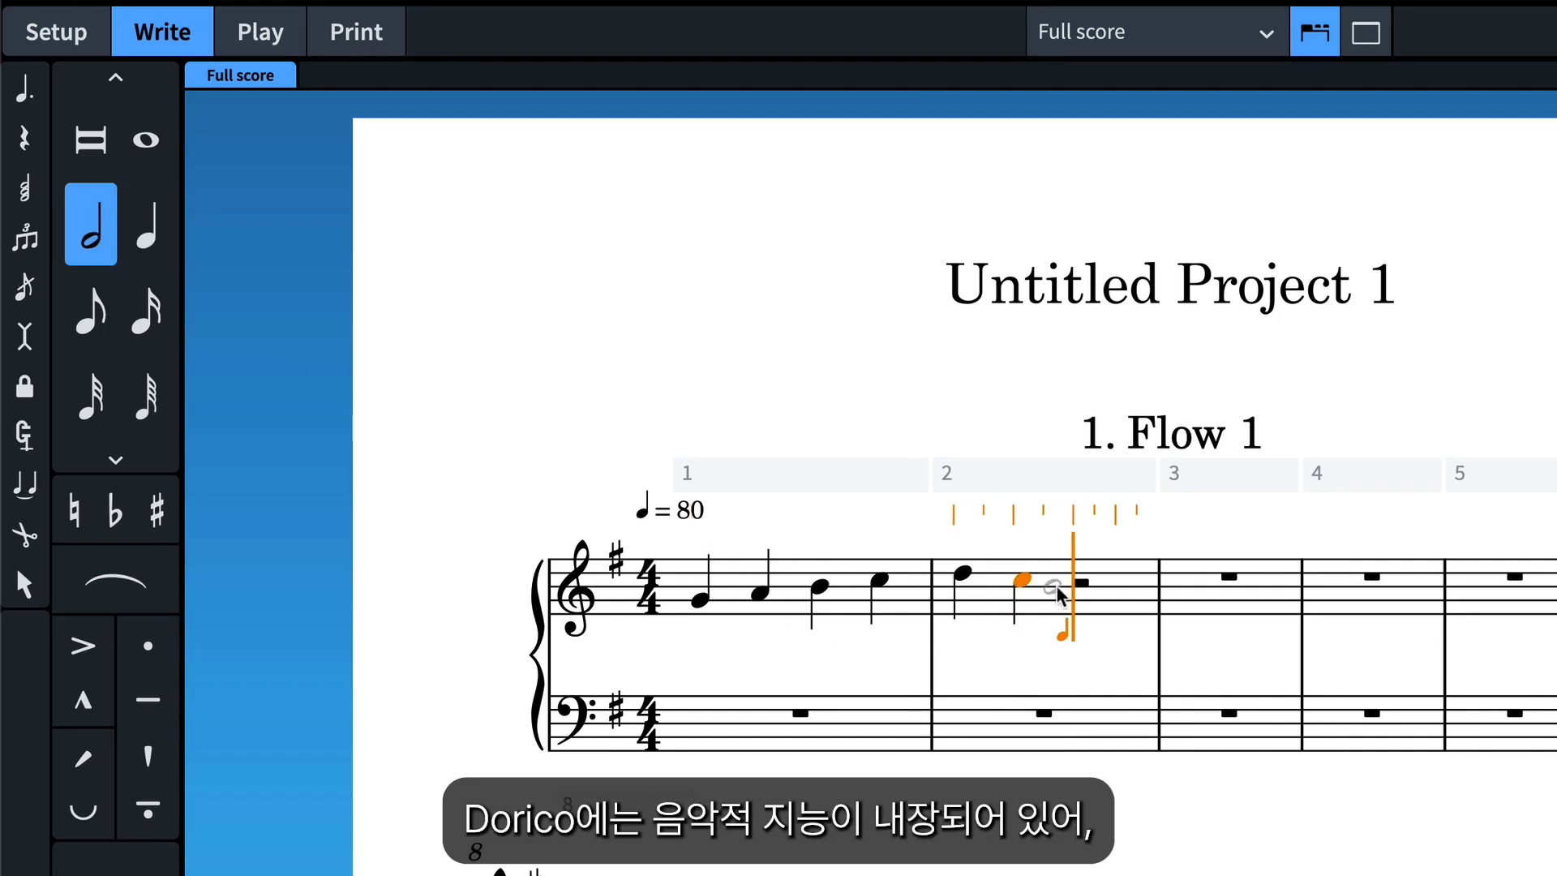
pyautogui.click(1082, 587)
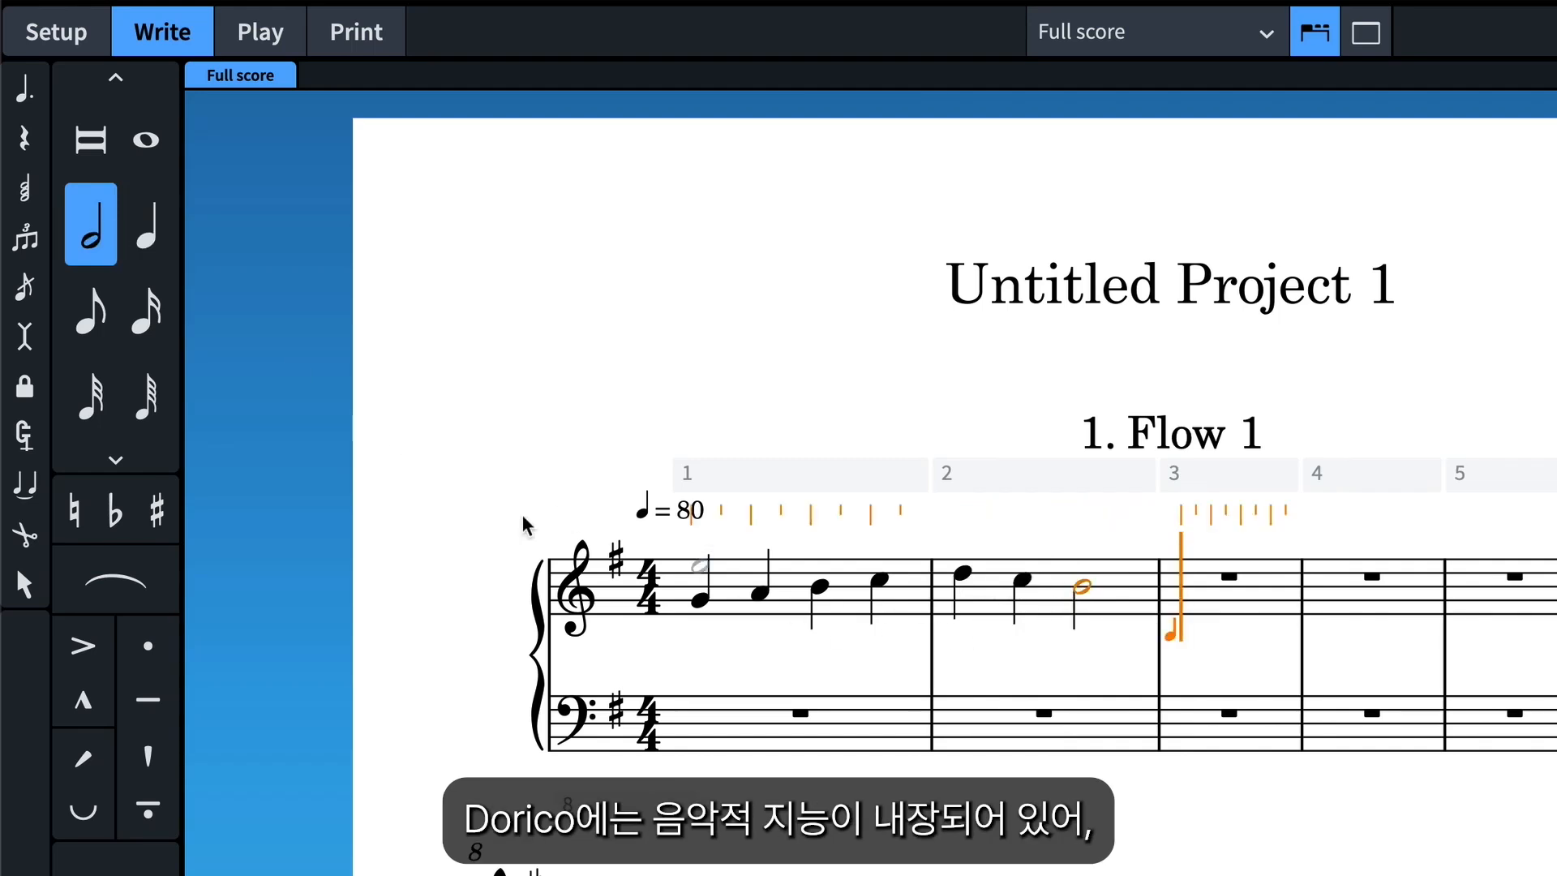
pyautogui.click(94, 324)
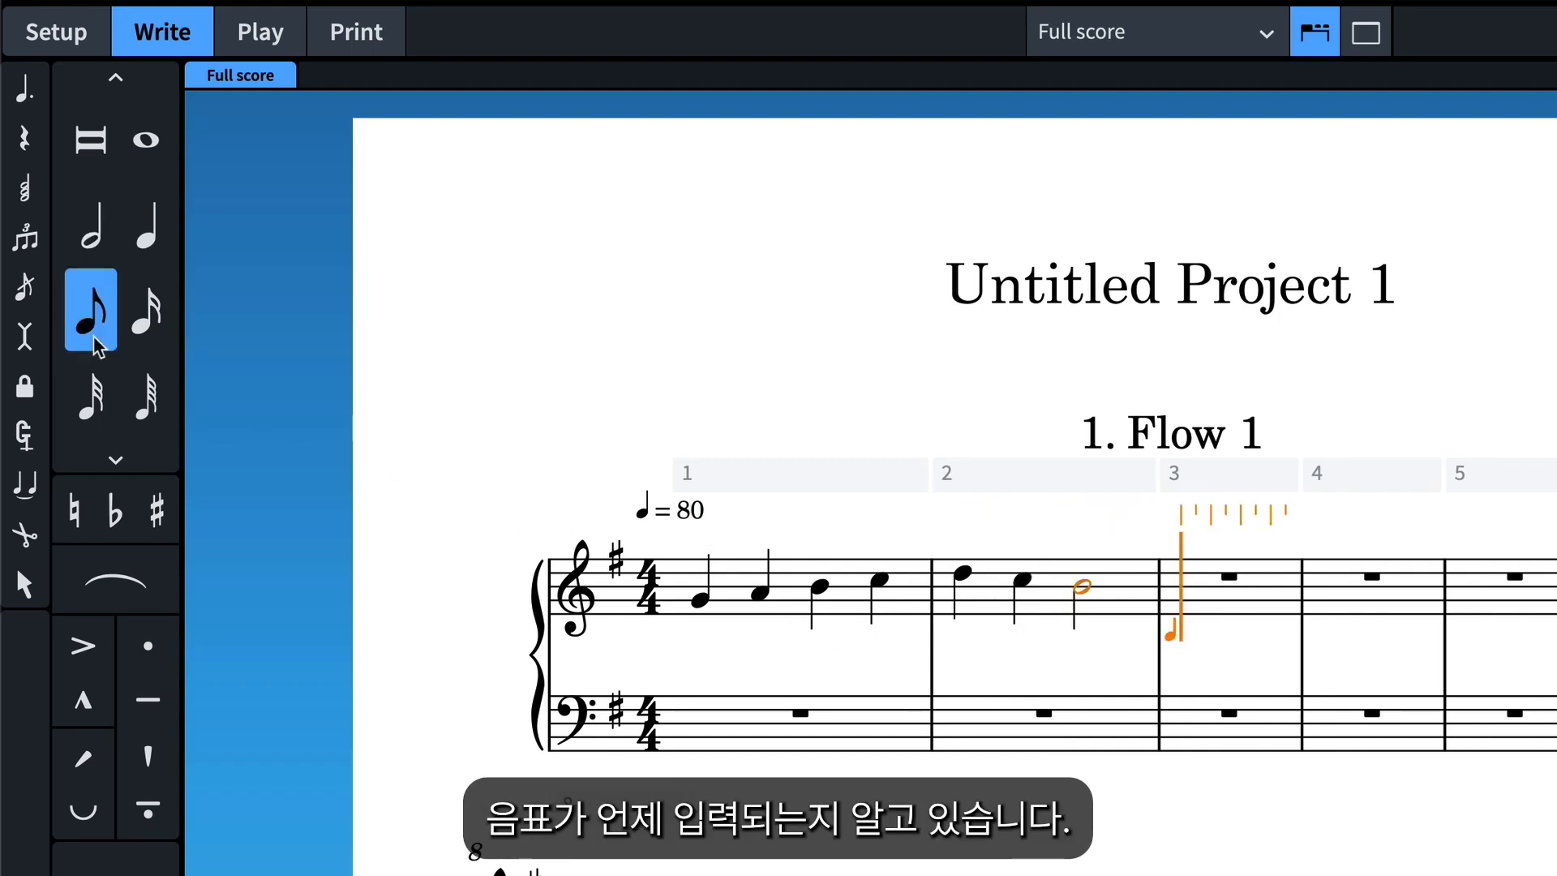
pyautogui.click(1185, 601)
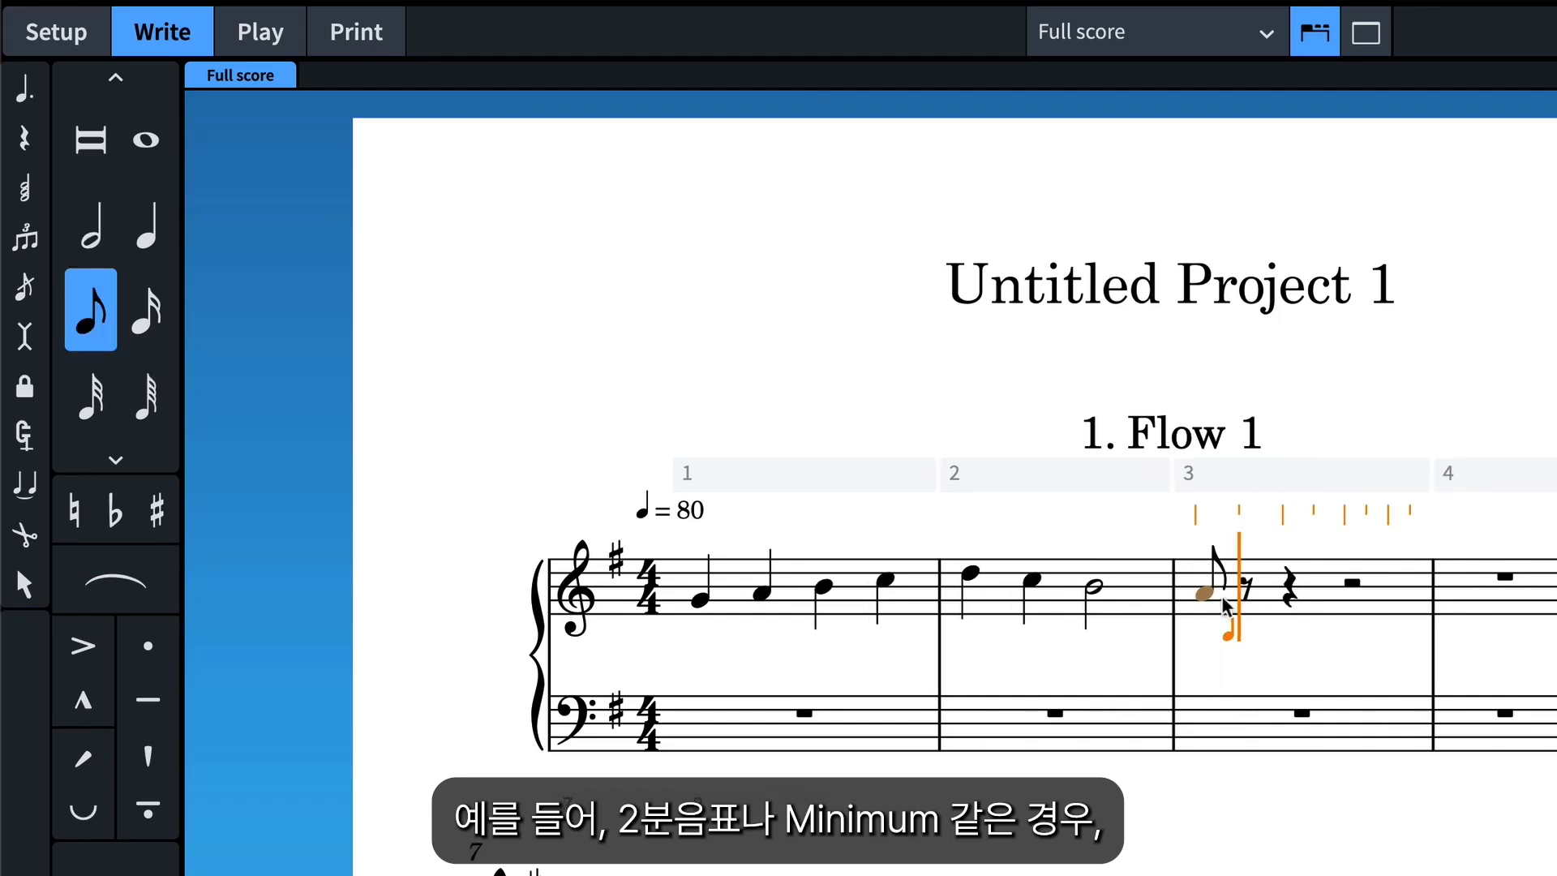
pyautogui.click(1247, 587)
pyautogui.click(91, 224)
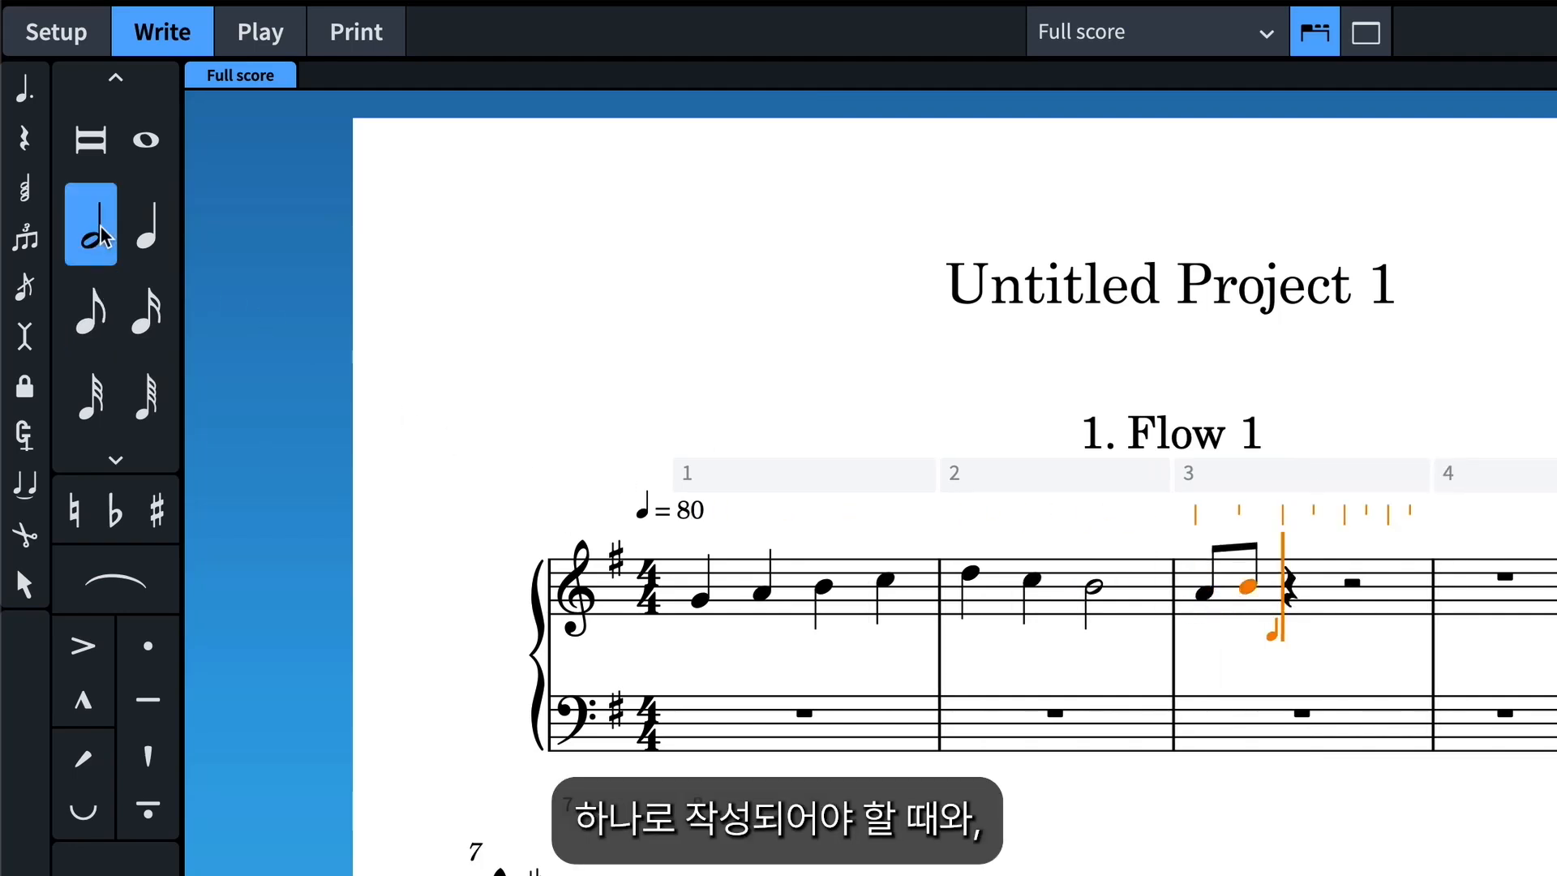
pyautogui.click(1274, 589)
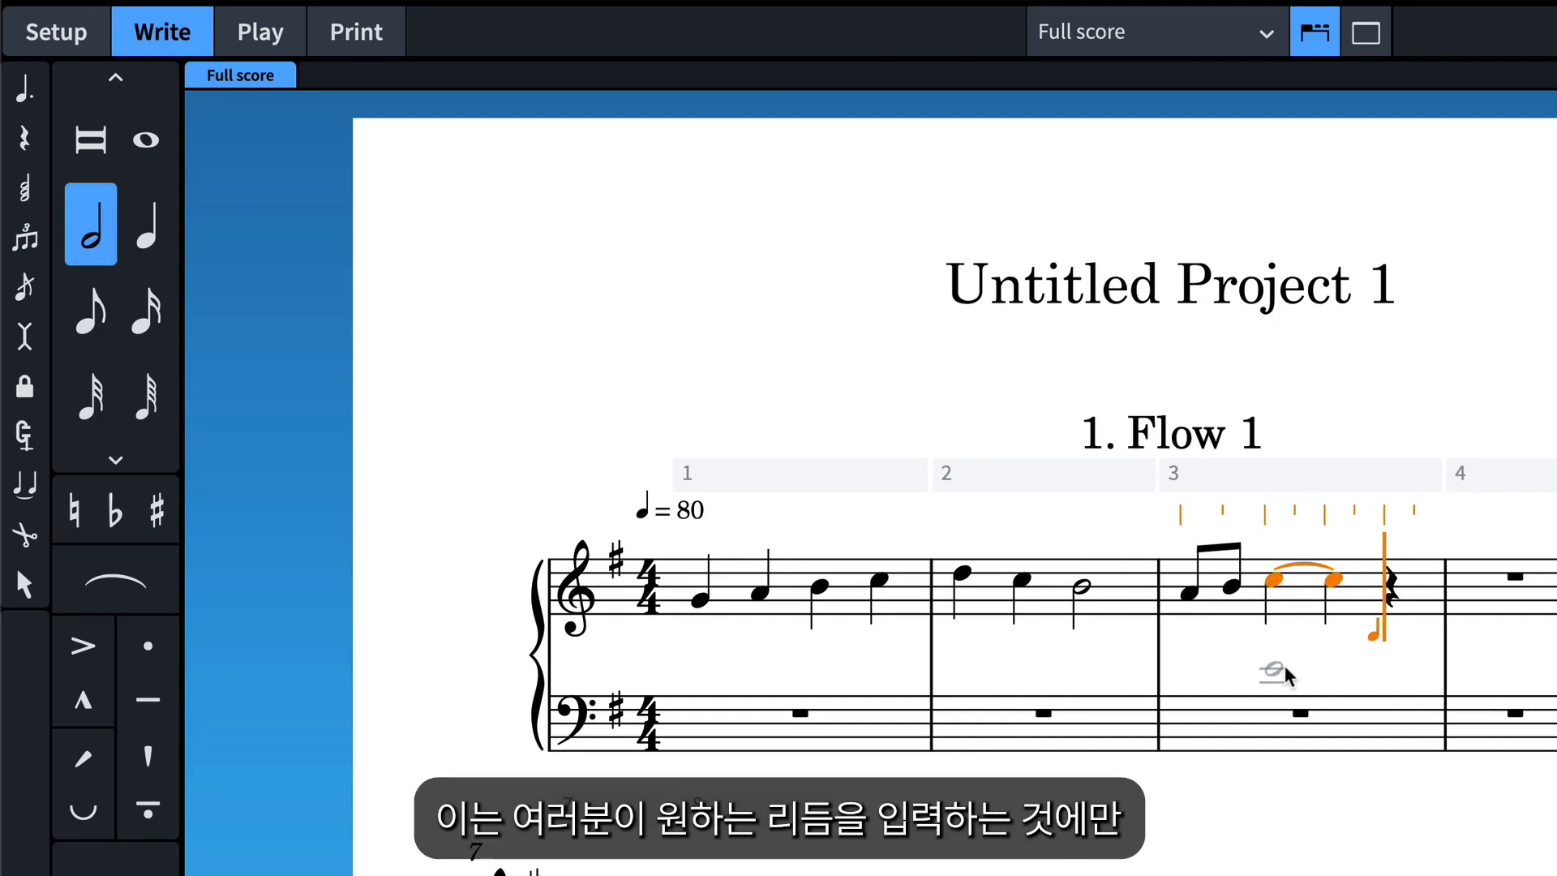
# Enter bass-staff eighth notes: G on bar 1's last eighth, F at bar 2's start, A just before beat 3 and G on beat 3; end note input.
pyautogui.click(90, 312)
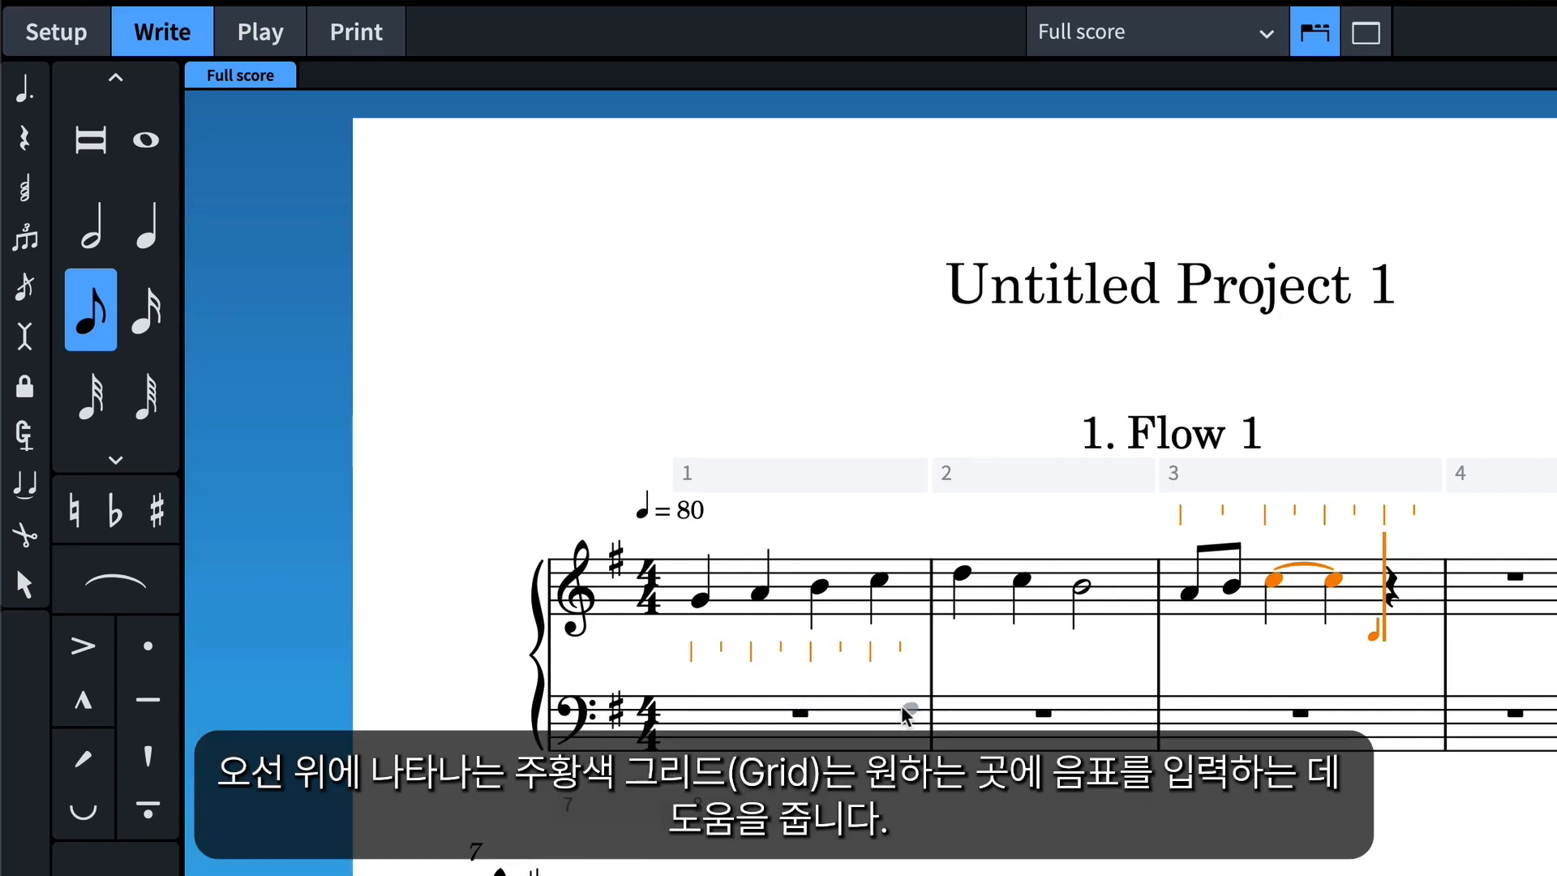
pyautogui.click(906, 710)
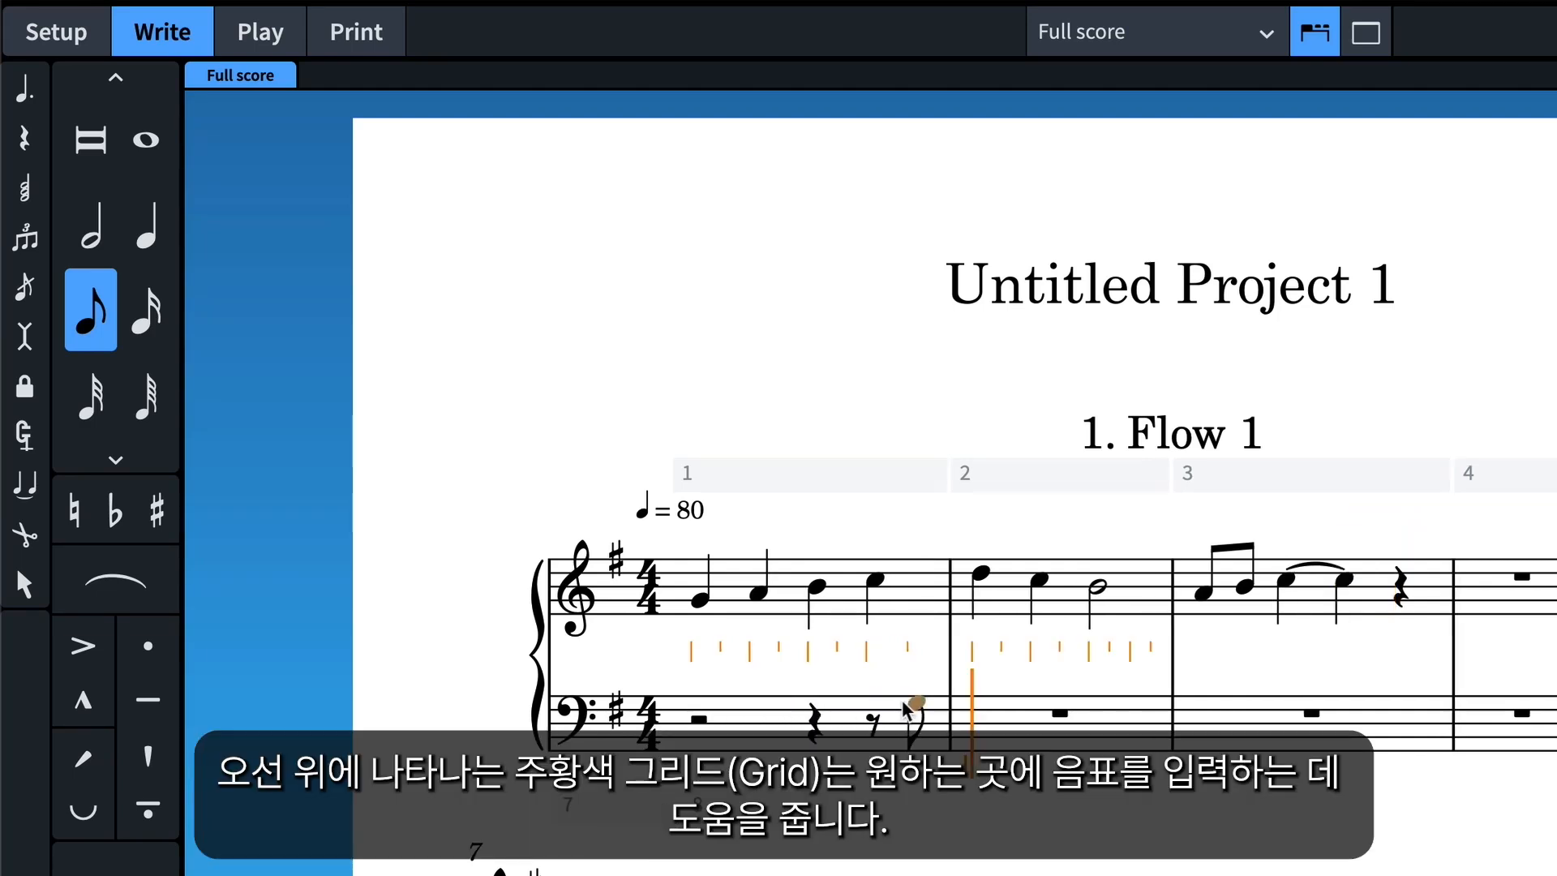
pyautogui.click(983, 712)
pyautogui.click(1085, 695)
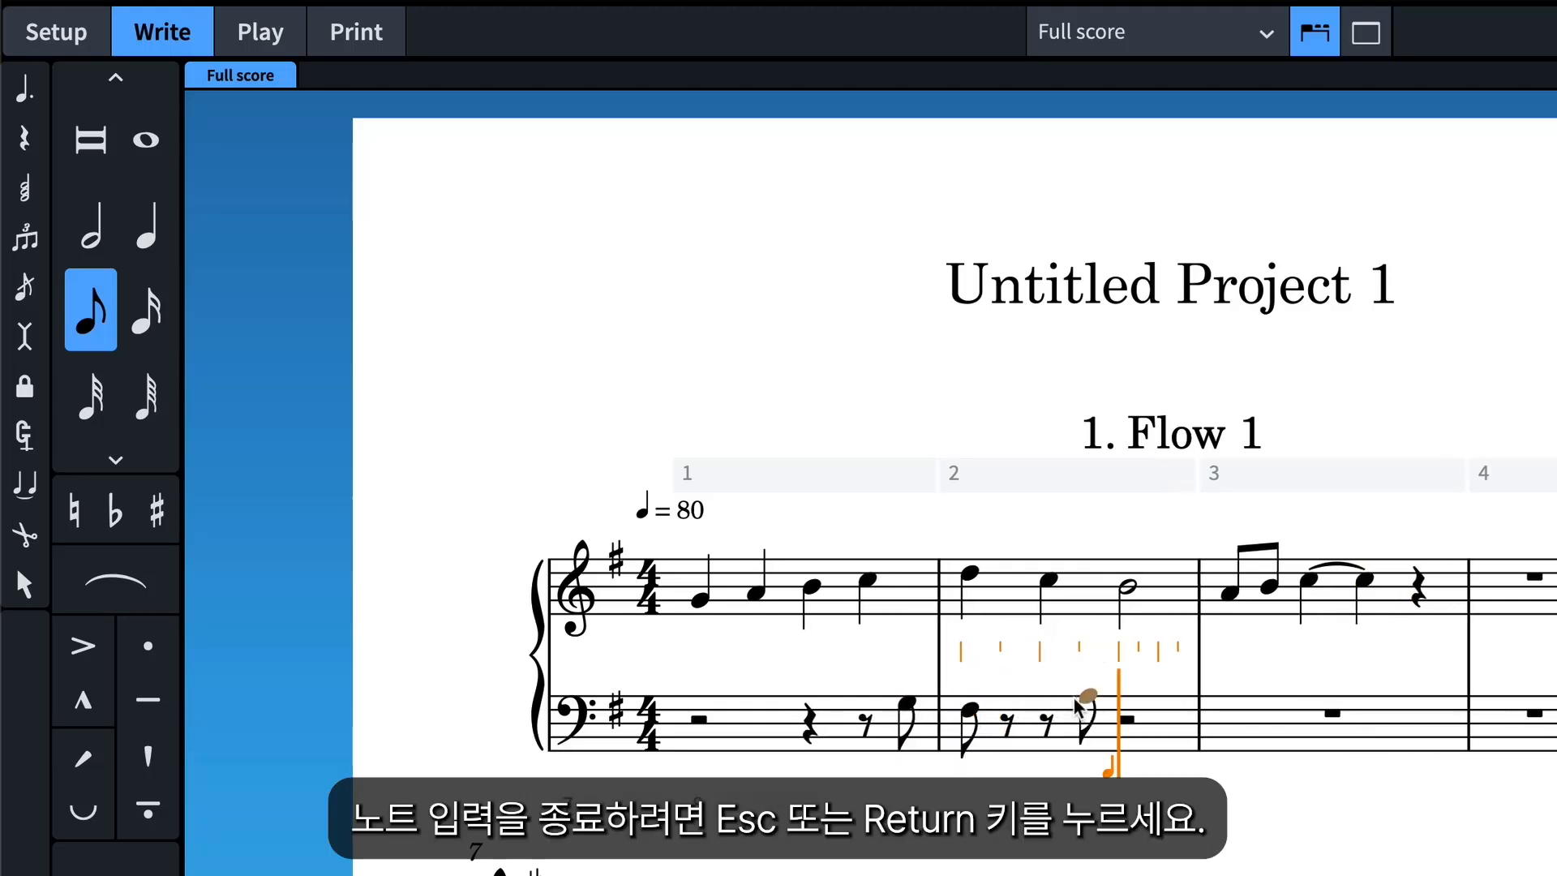
pyautogui.click(1125, 704)
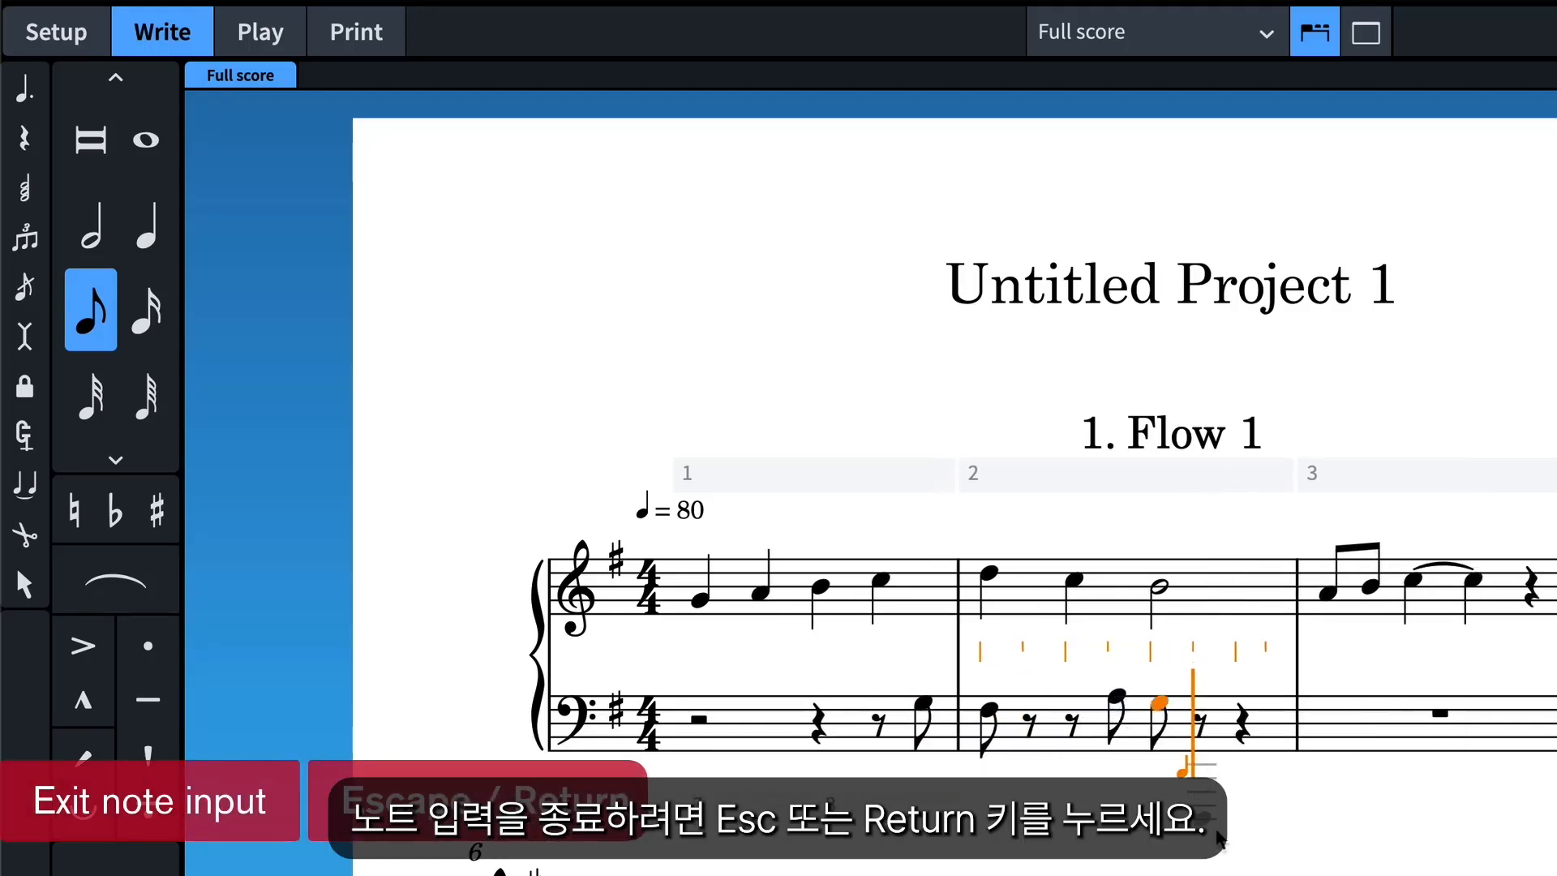
pyautogui.press('Escape')
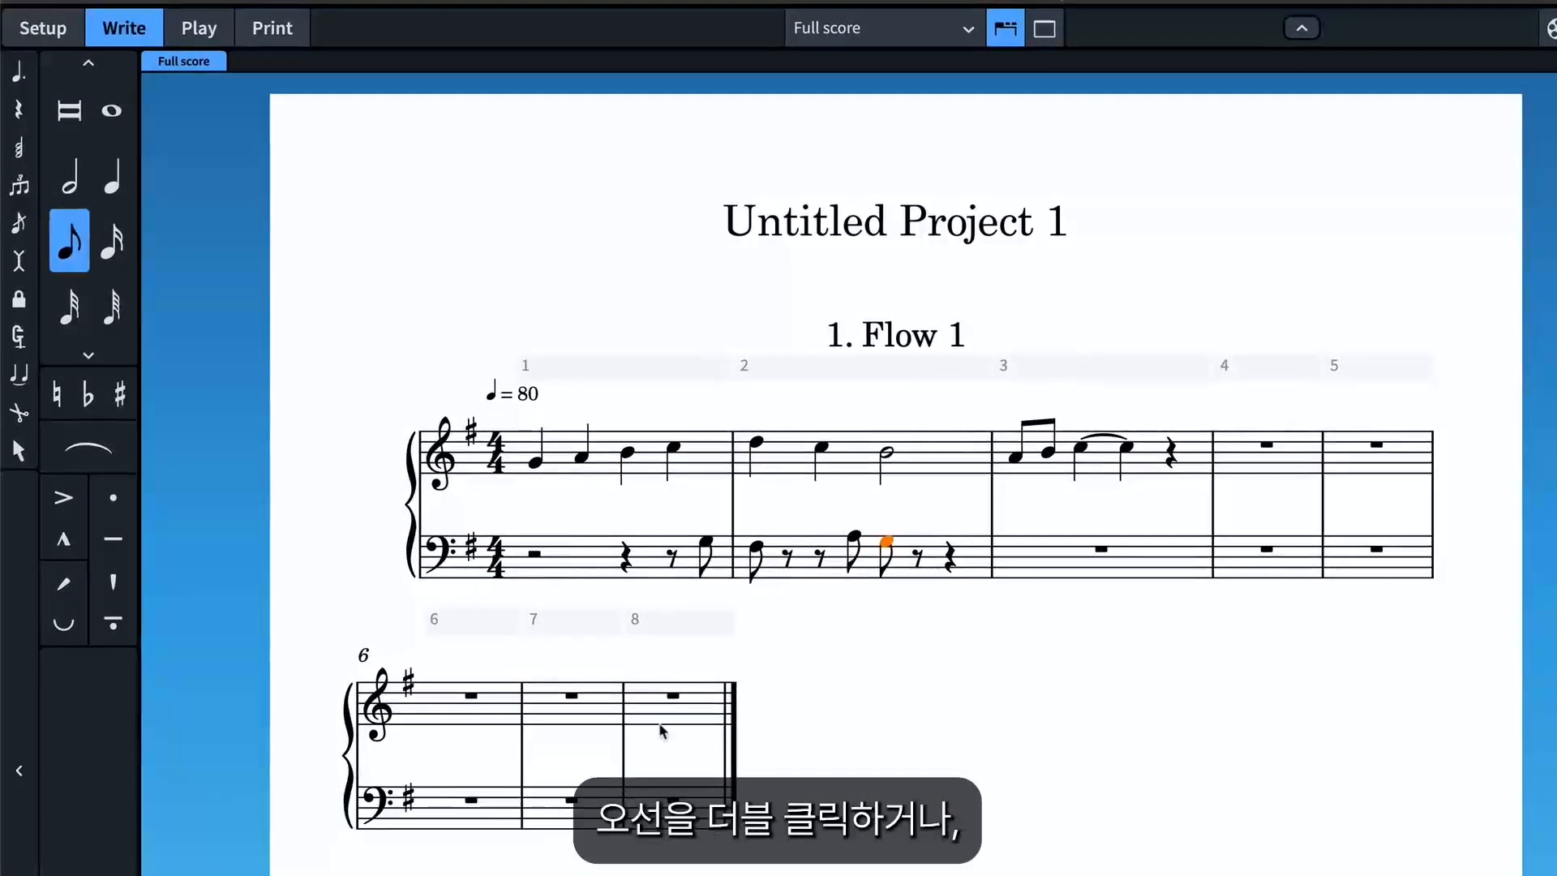
# Start note input at bar 6 of the treble staff and move the caret forward into bar 7 and partly back.
pyautogui.doubleClick(435, 714)
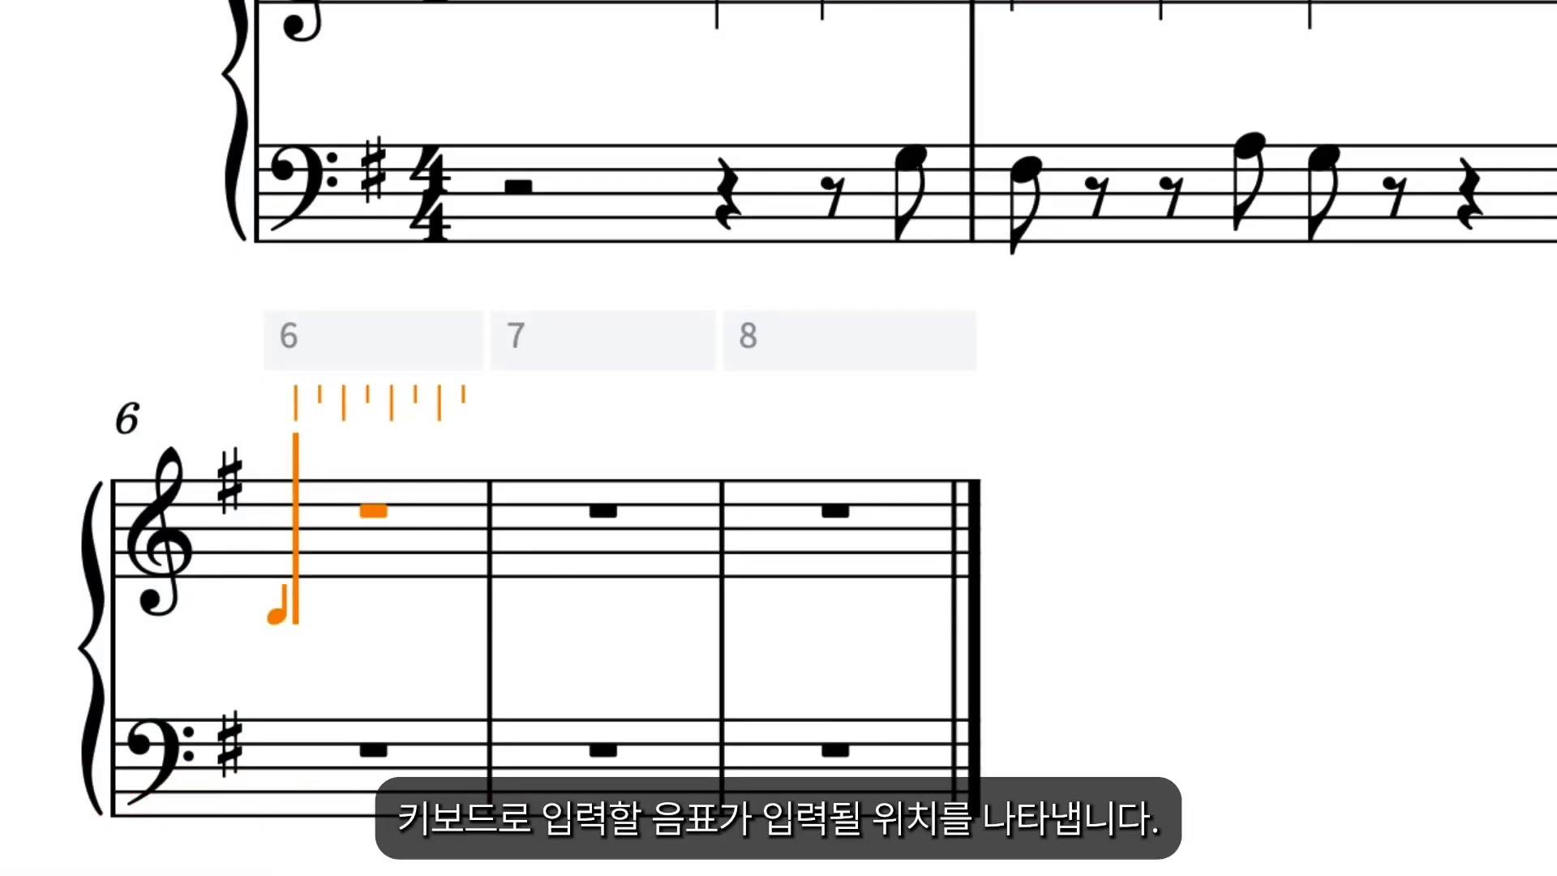
pyautogui.press('Right')
pyautogui.press('Right')
pyautogui.press('Right')
pyautogui.press('Right')
pyautogui.press('Right')
pyautogui.press('Right')
pyautogui.press('Right')
pyautogui.press('Right')
pyautogui.press('Right')
pyautogui.press('Right')
pyautogui.press('Right')
pyautogui.press('Right')
pyautogui.press('Right')
pyautogui.press('Right')
pyautogui.press('Left')
pyautogui.press('Left')
pyautogui.press('Left')
pyautogui.press('Left')
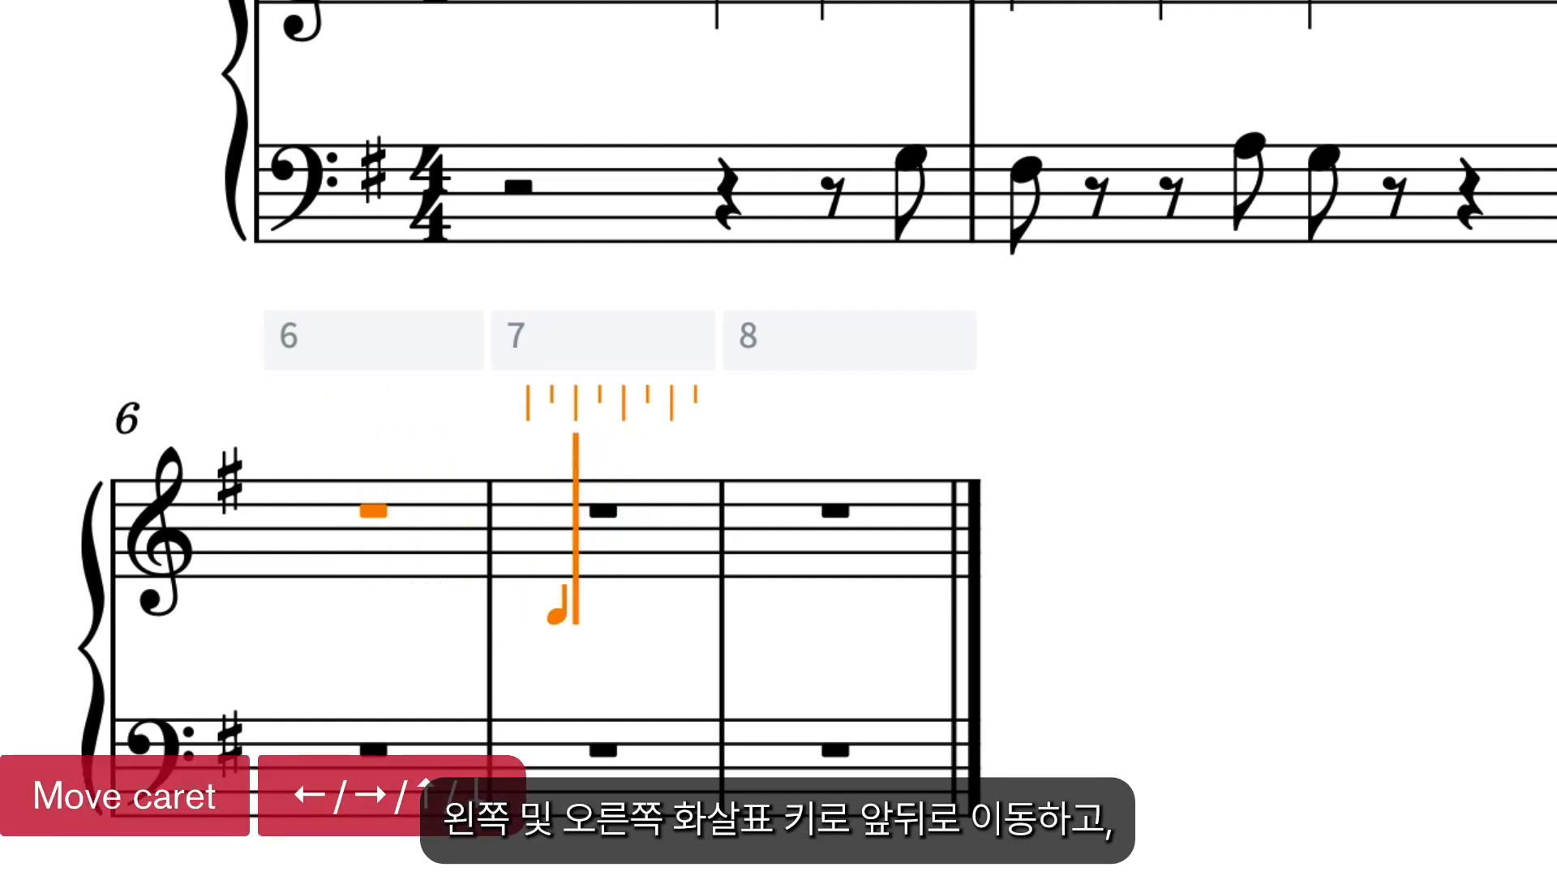
# Move the caret between the staves and back to the start of bar 6 in the treble staff, and select the eighth-note duration.
pyautogui.press('Down')
pyautogui.press('Up')
pyautogui.press('Up')
pyautogui.press('Down')
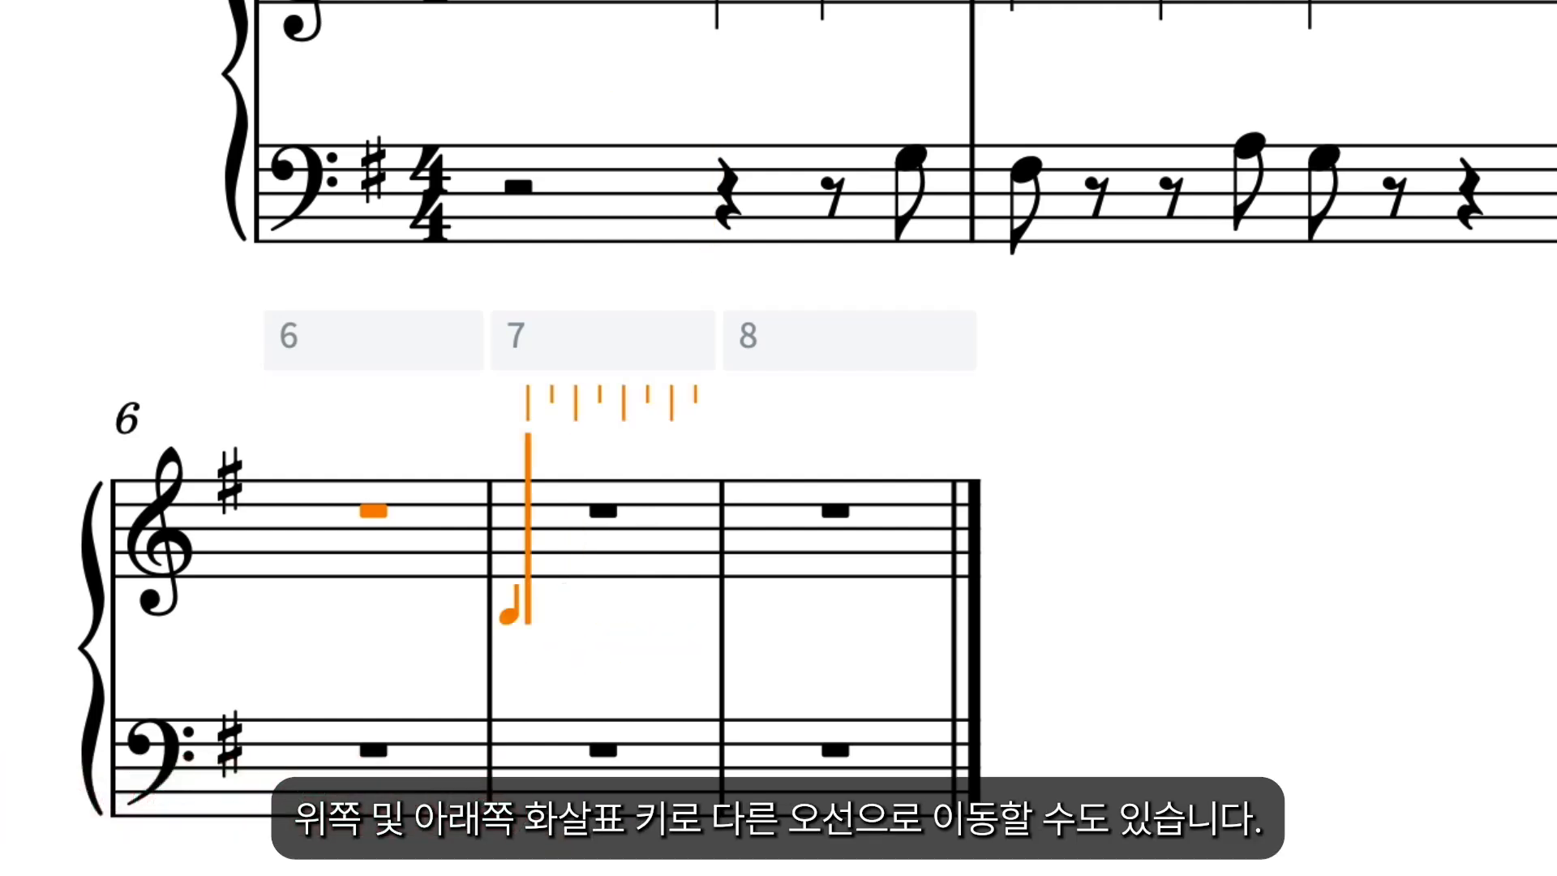
pyautogui.press('Left')
pyautogui.press('Left')
pyautogui.press('Left')
pyautogui.press('Left')
pyautogui.press('Left')
pyautogui.press('Left')
pyautogui.press('Left')
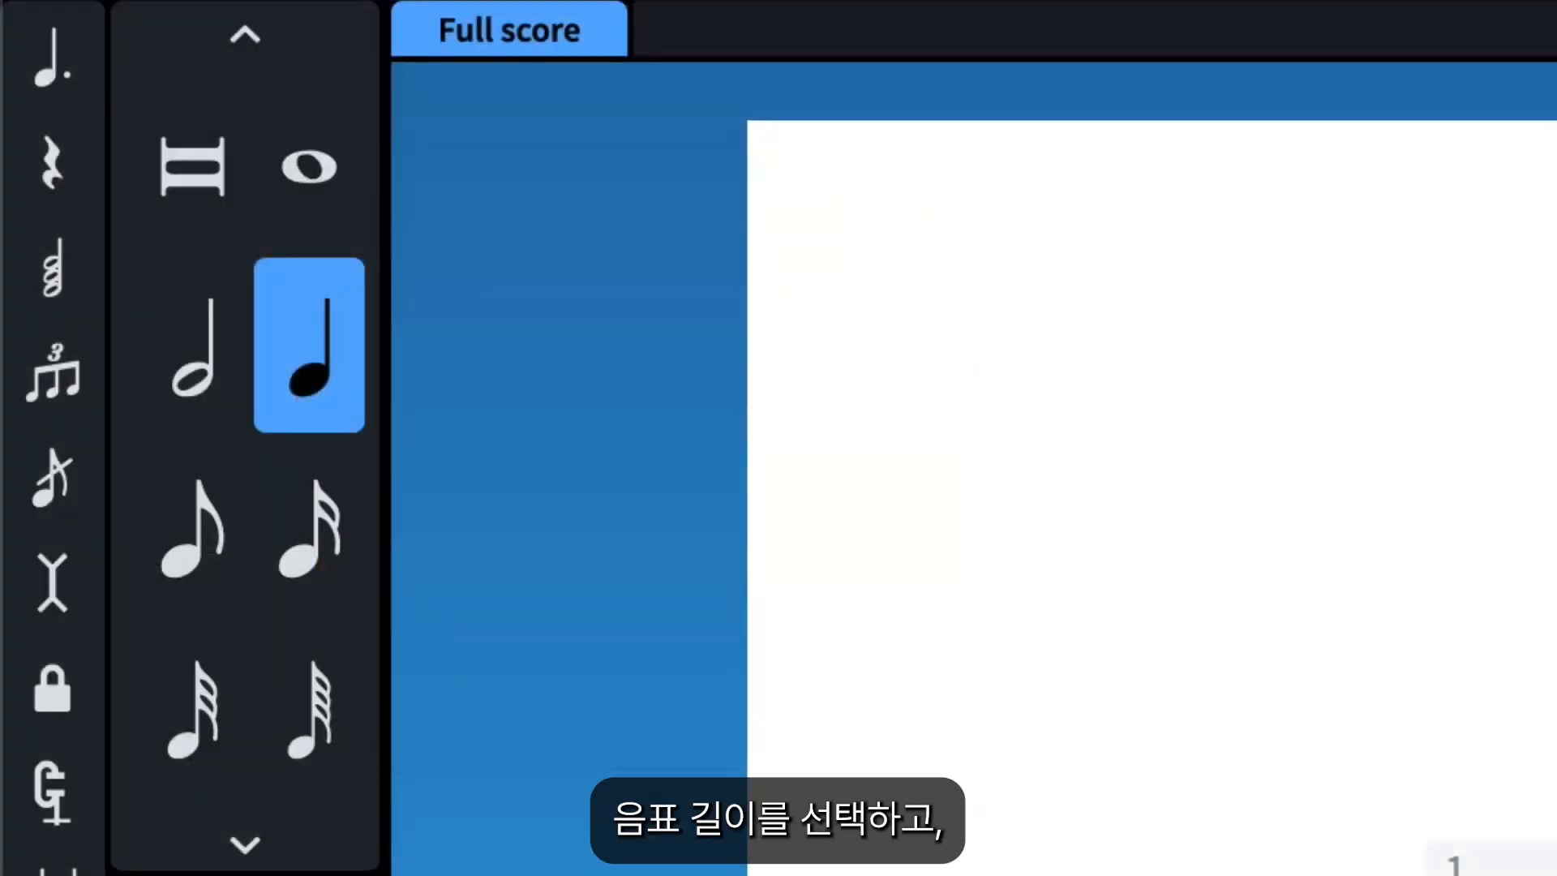
pyautogui.click(209, 561)
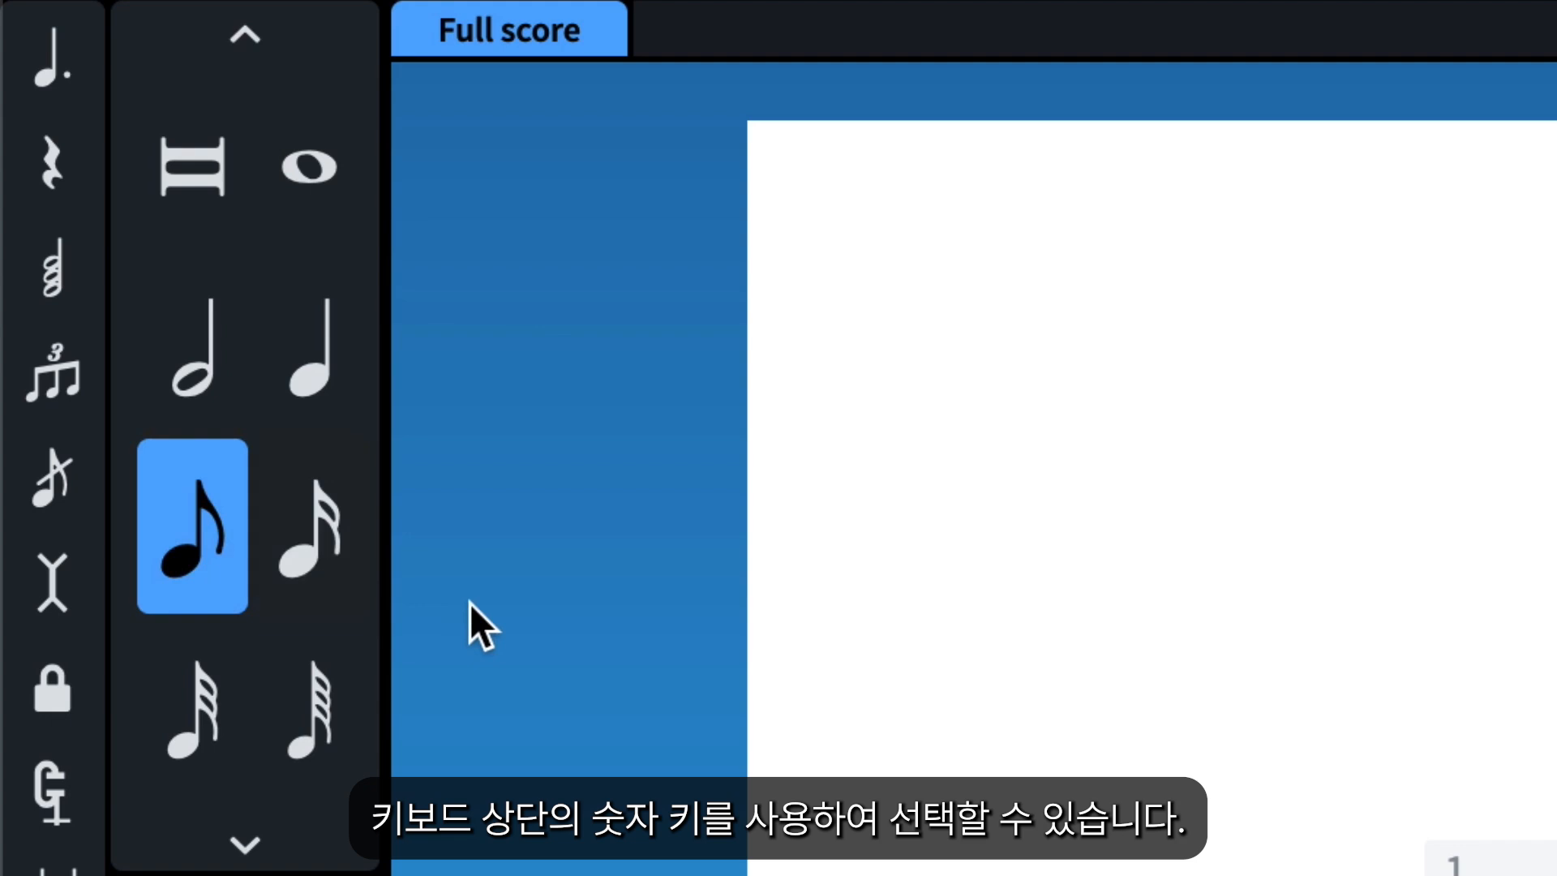
# Try the quarter, eighth, 16th, 32nd, 64th, half and whole note durations in turn.
pyautogui.press('6')
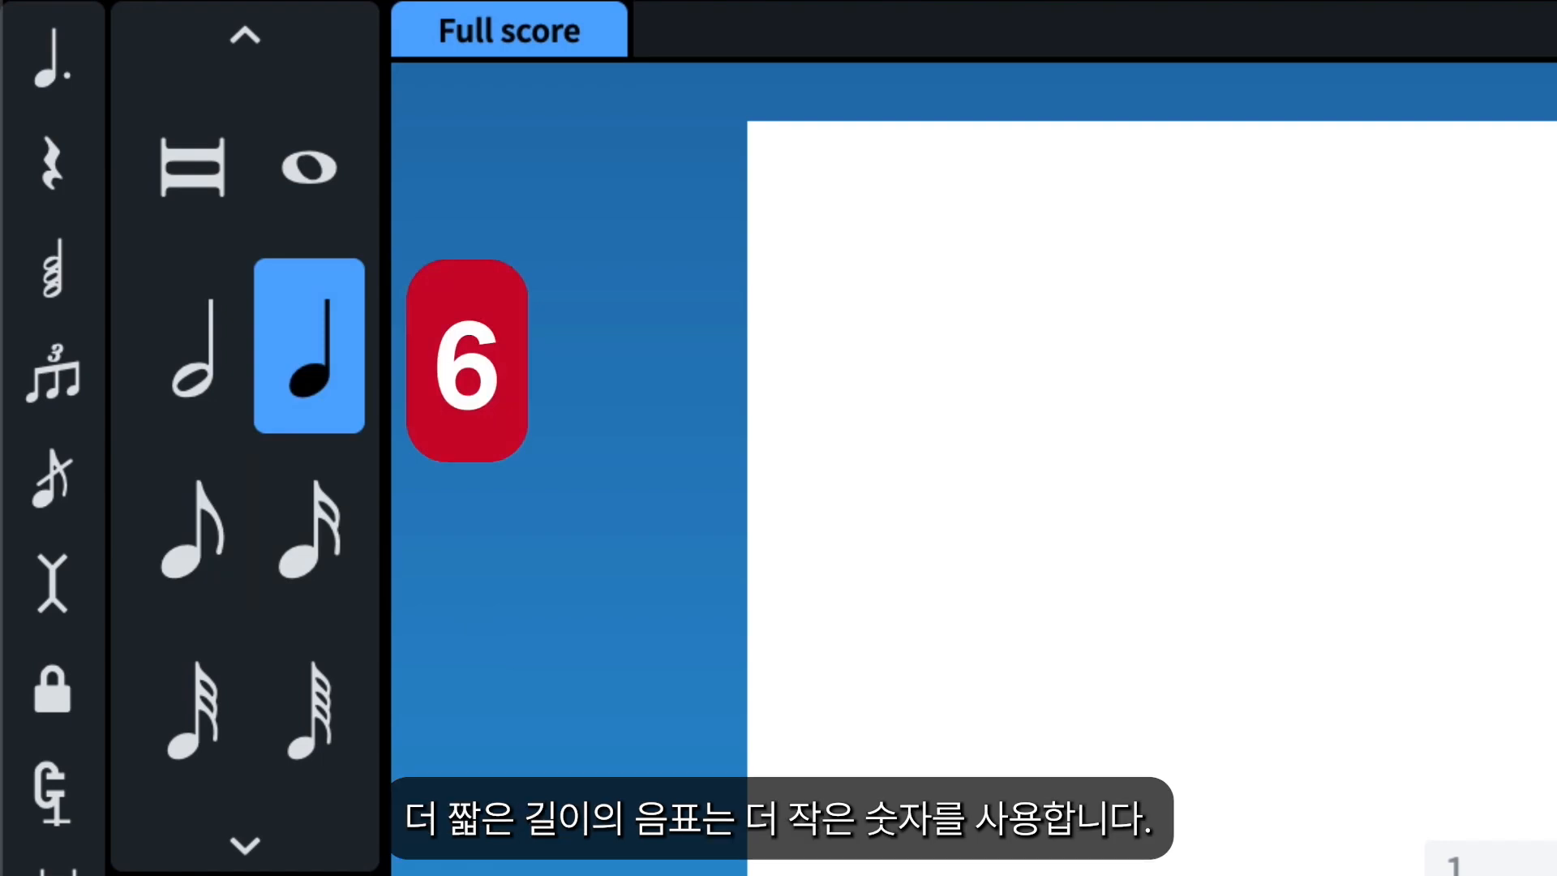
pyautogui.press('5')
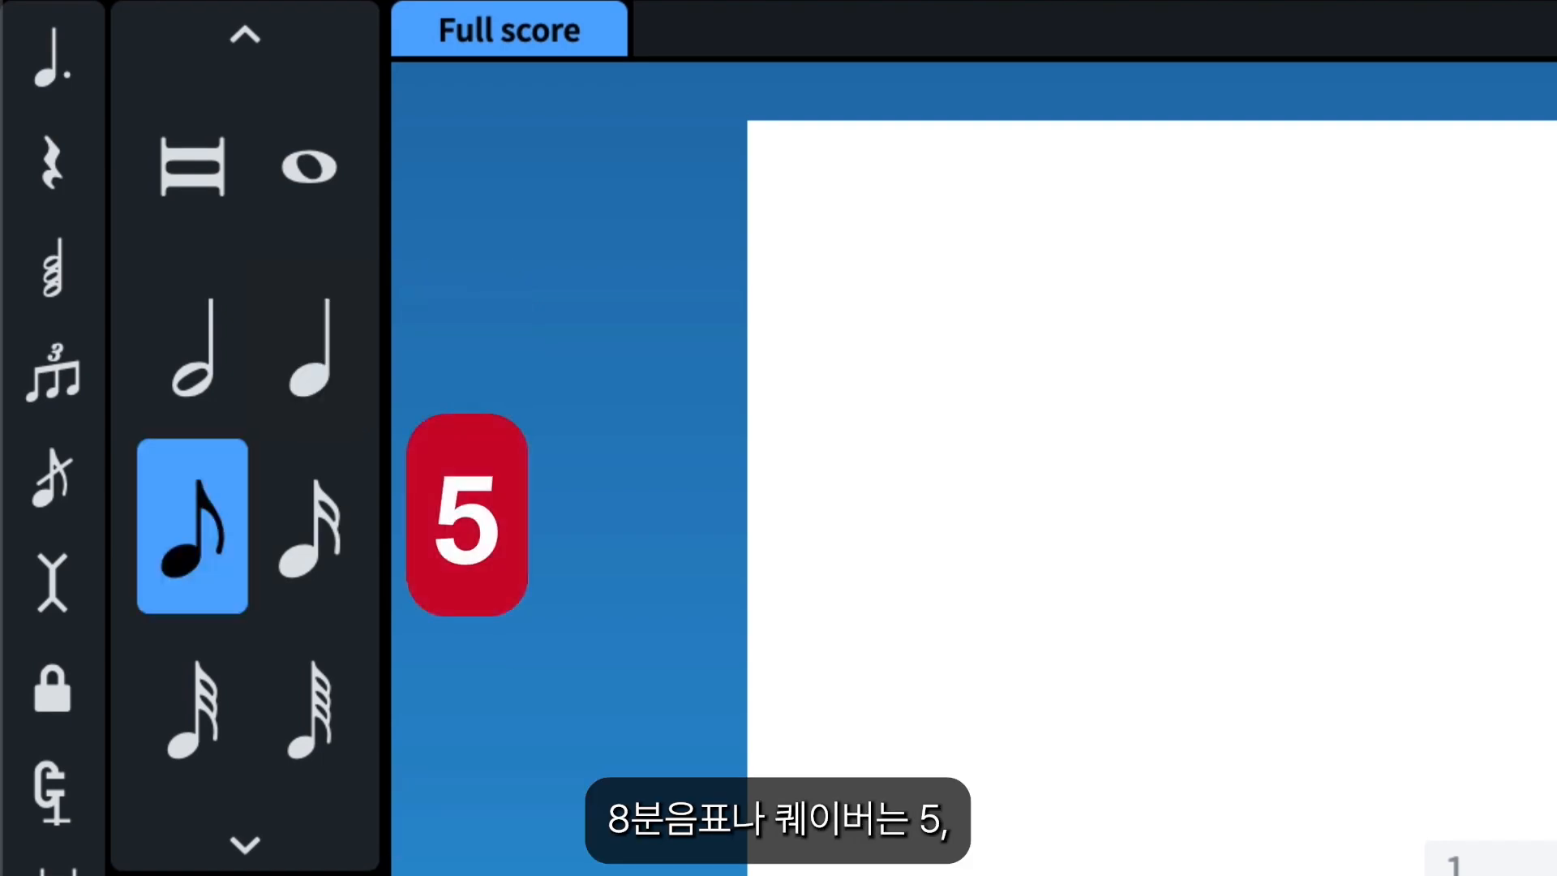
pyautogui.press('4')
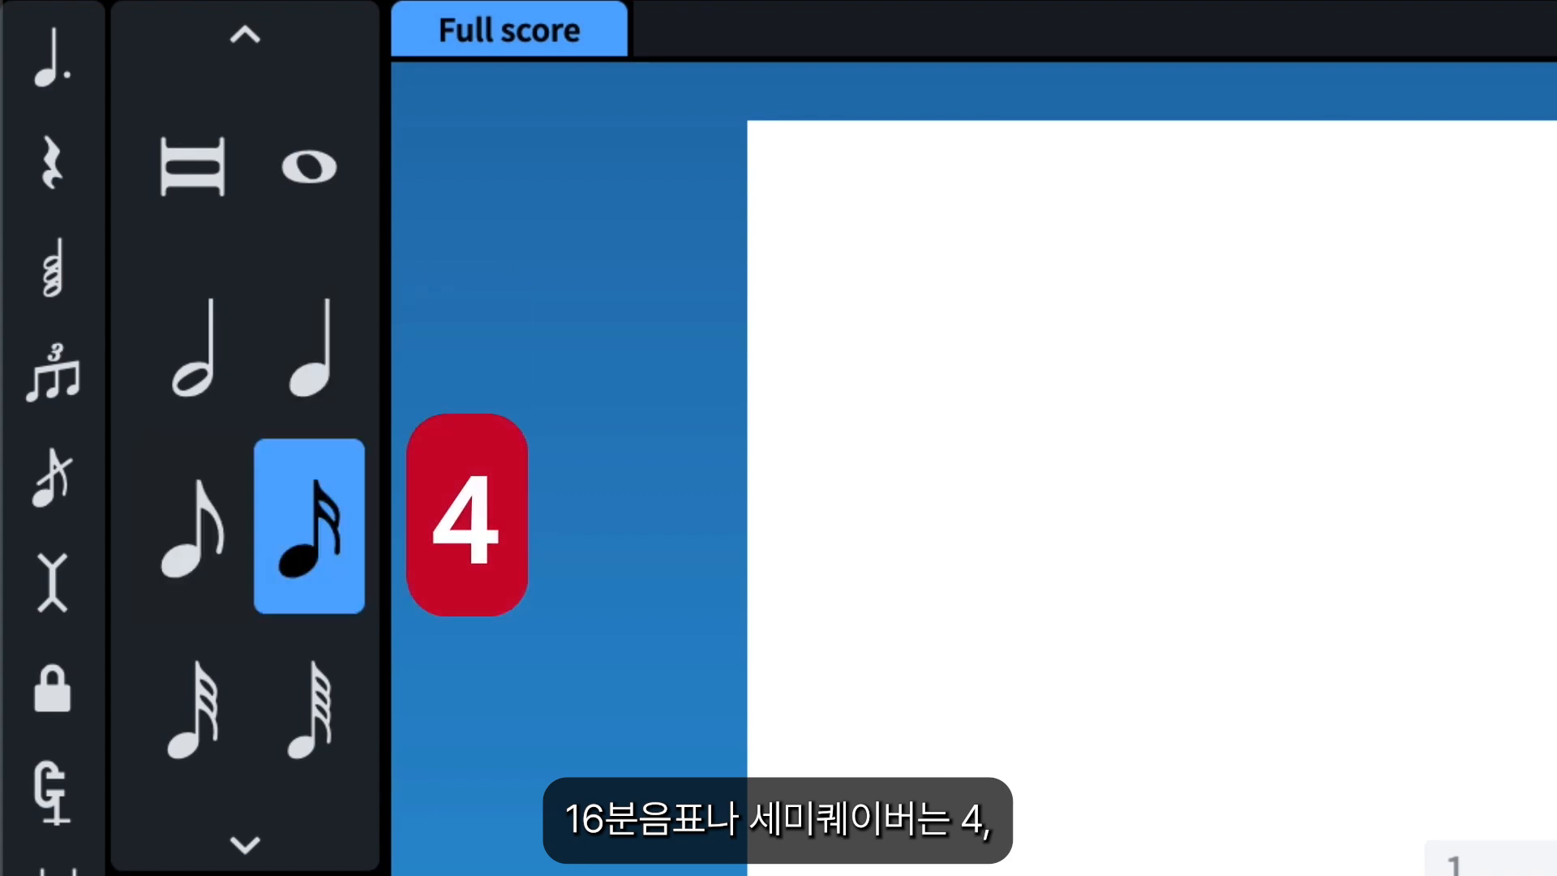
pyautogui.press('3')
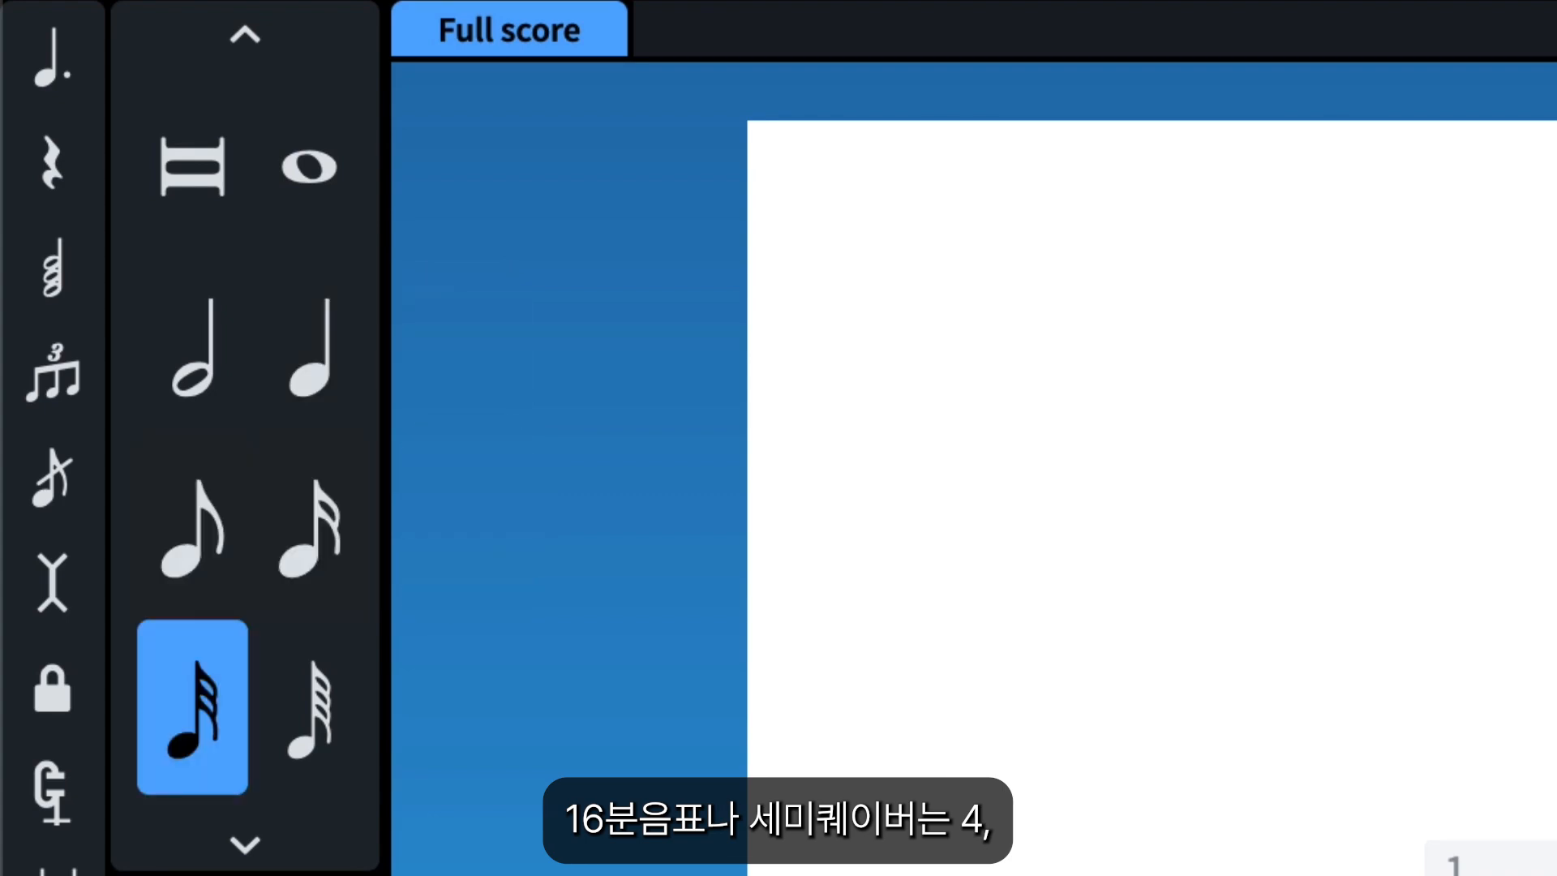
pyautogui.press('2')
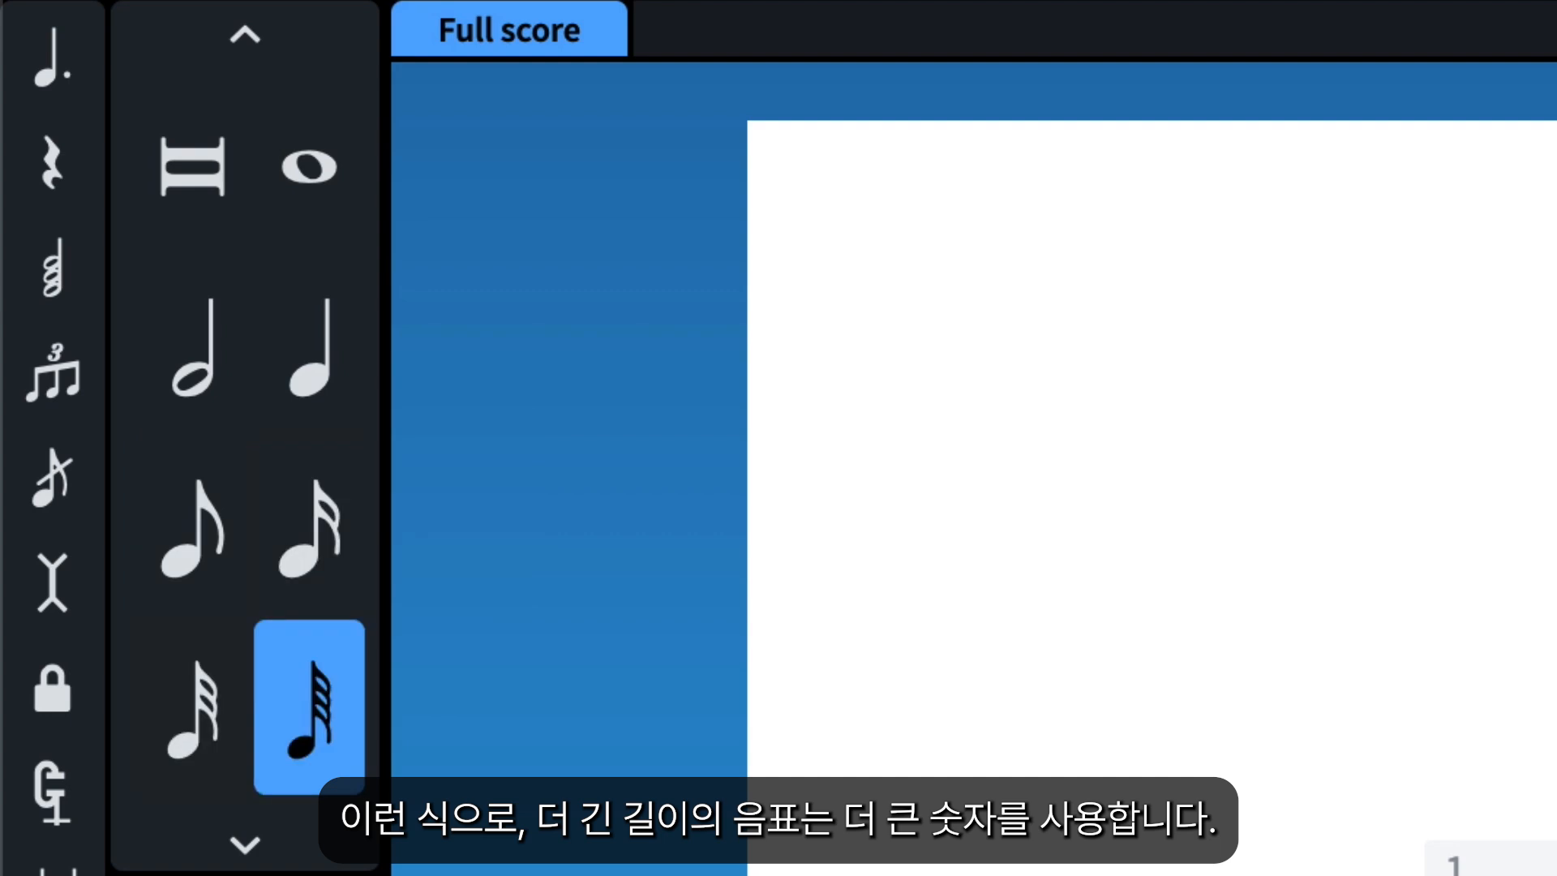
pyautogui.press('7')
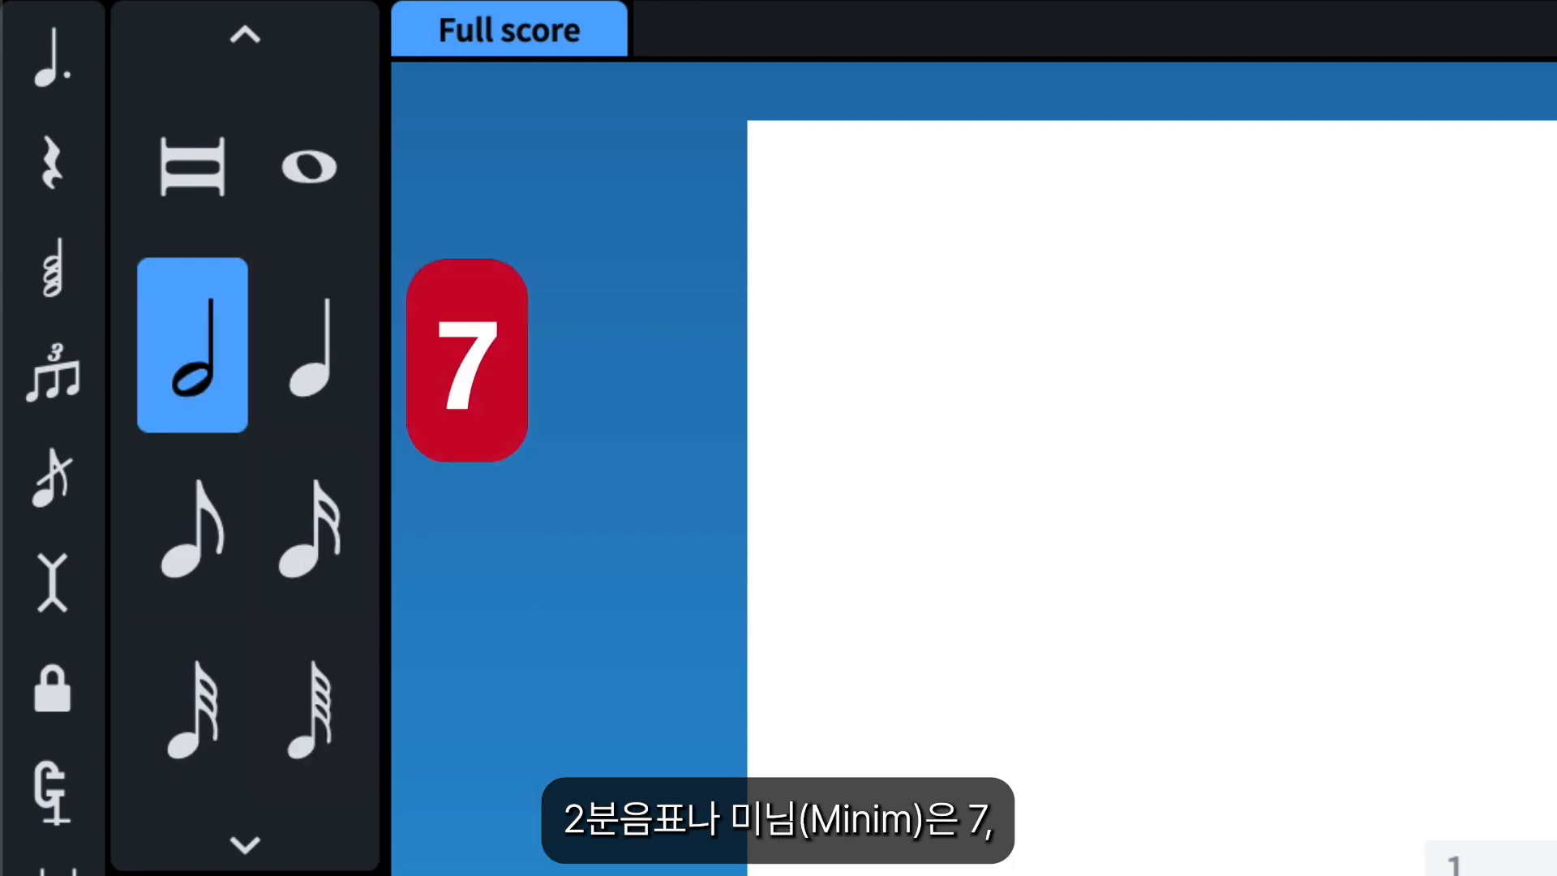
pyautogui.press('8')
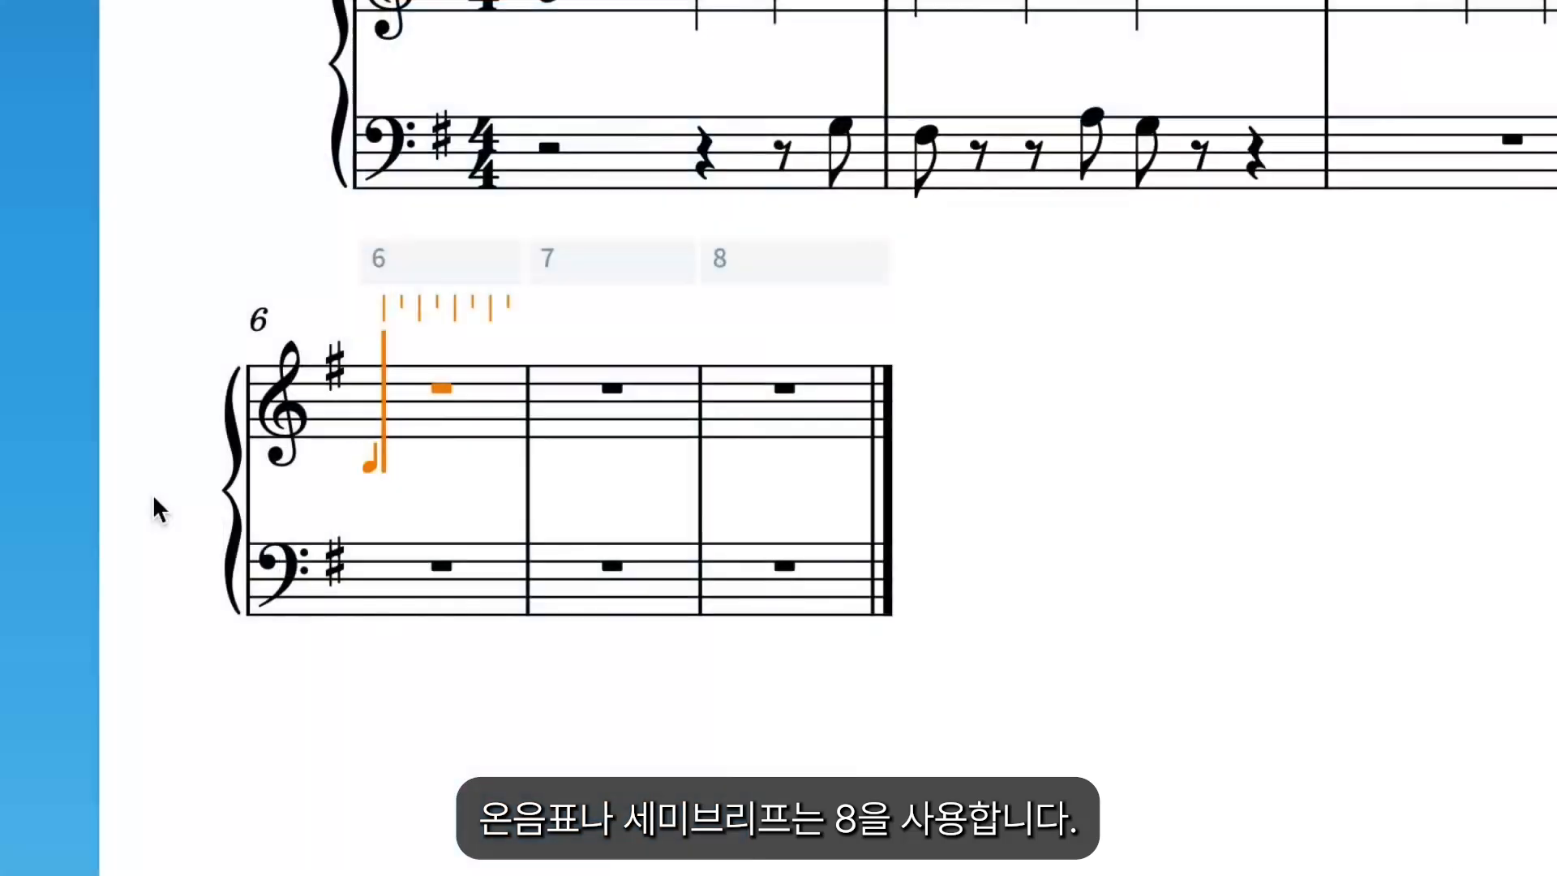
# Enter eighth notes A, B, C, D in bar 6 of the treble staff, skip beat 3, and add eighth notes E, D on beat 4.
pyautogui.press('a')
pyautogui.press('b')
pyautogui.press('c')
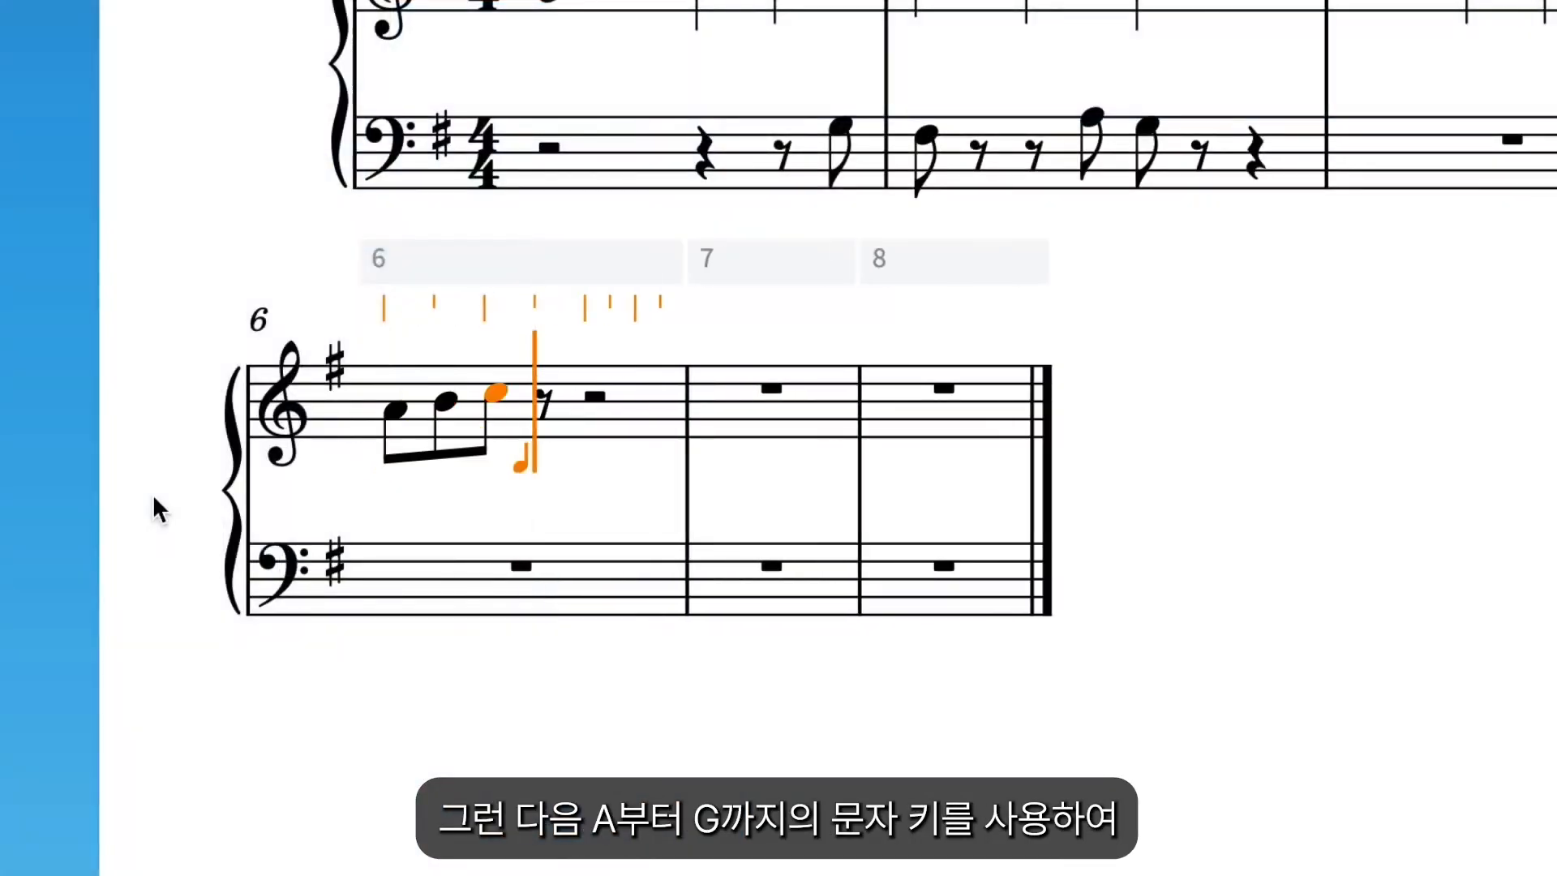
pyautogui.press('d')
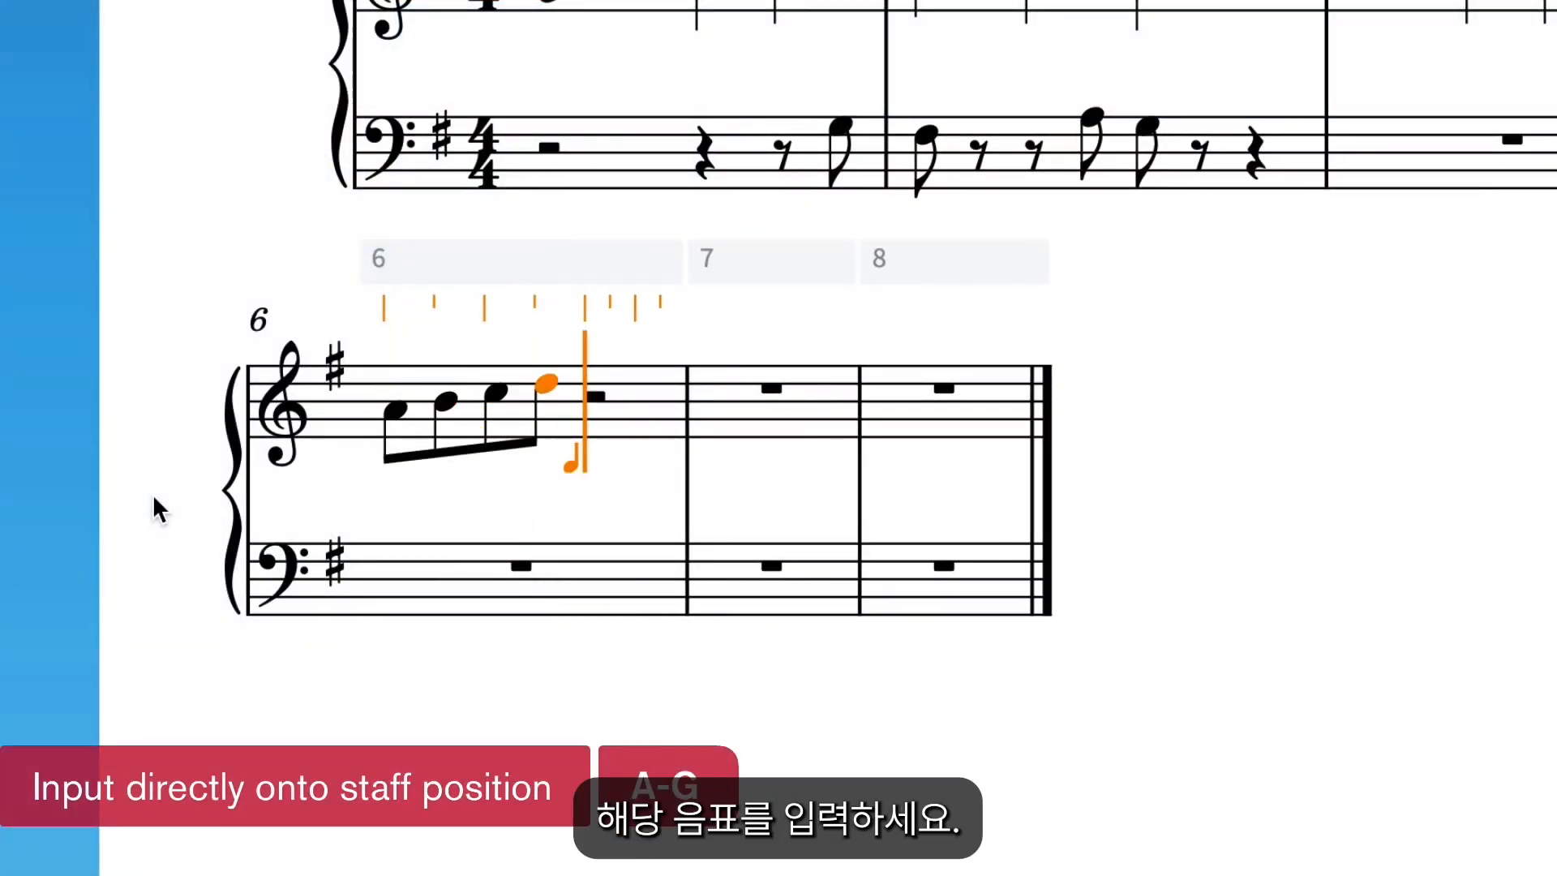
pyautogui.press('space')
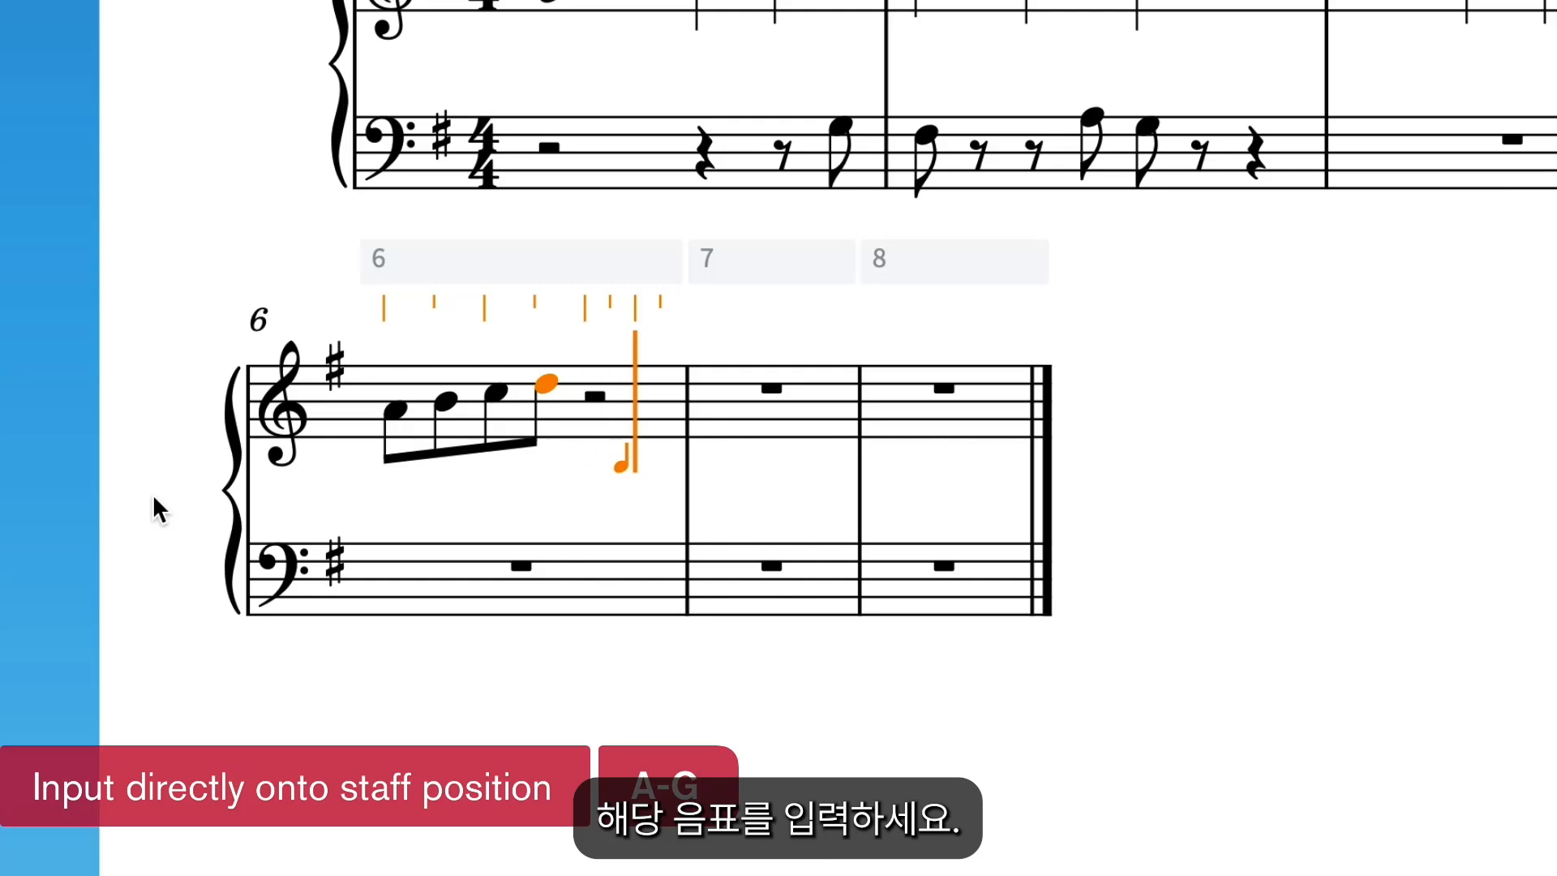
pyautogui.press('e')
pyautogui.press('d')
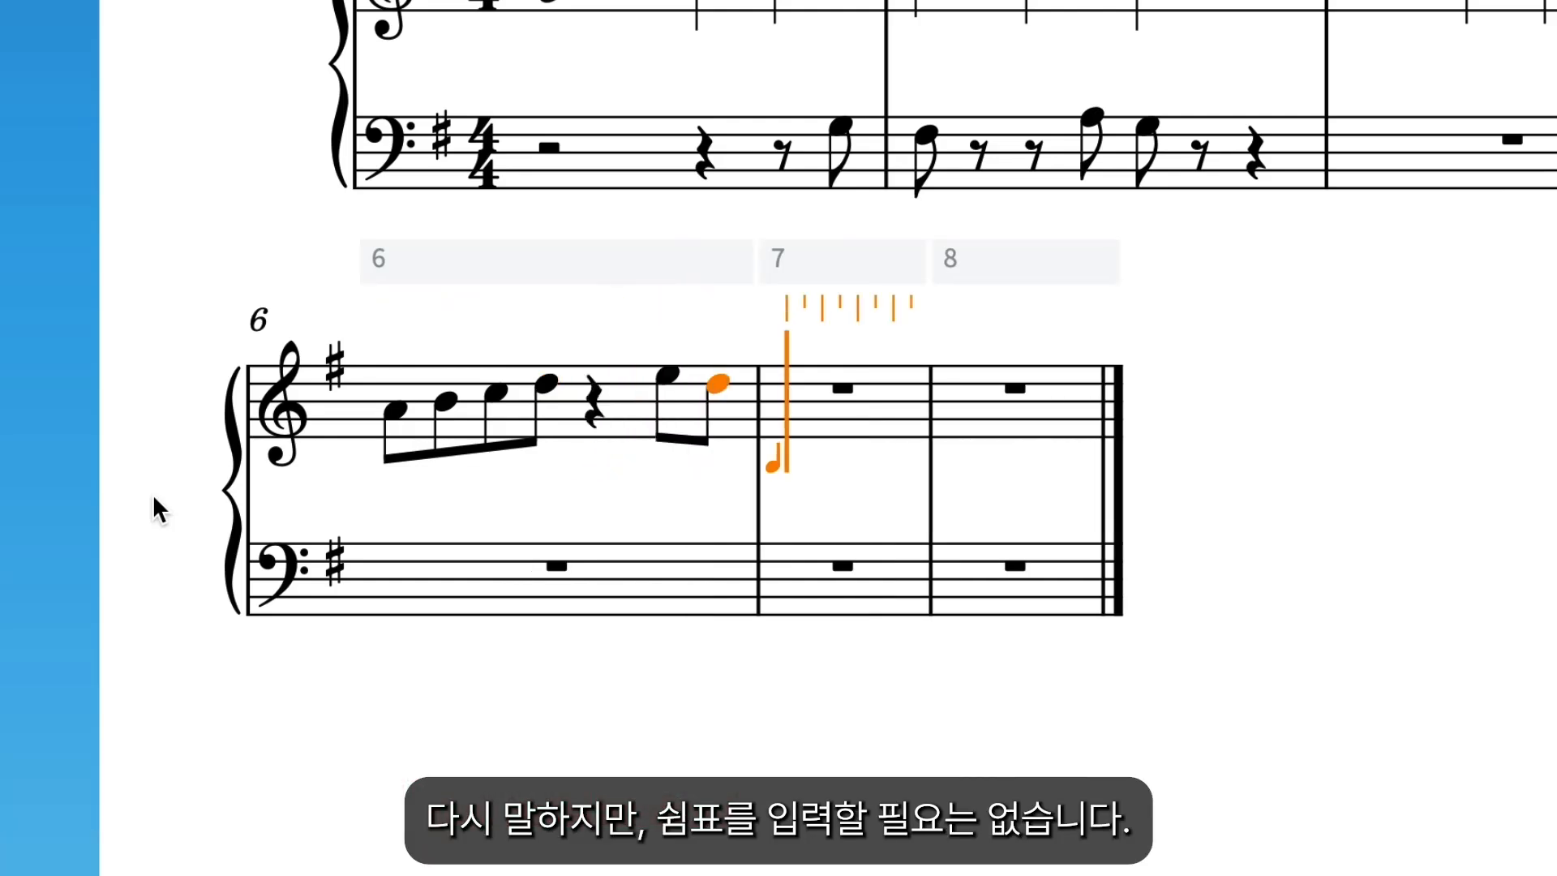
# Enter an eighth note E at the start of bar 7 in the treble staff and a quarter note F on beat 4.
pyautogui.press('e')
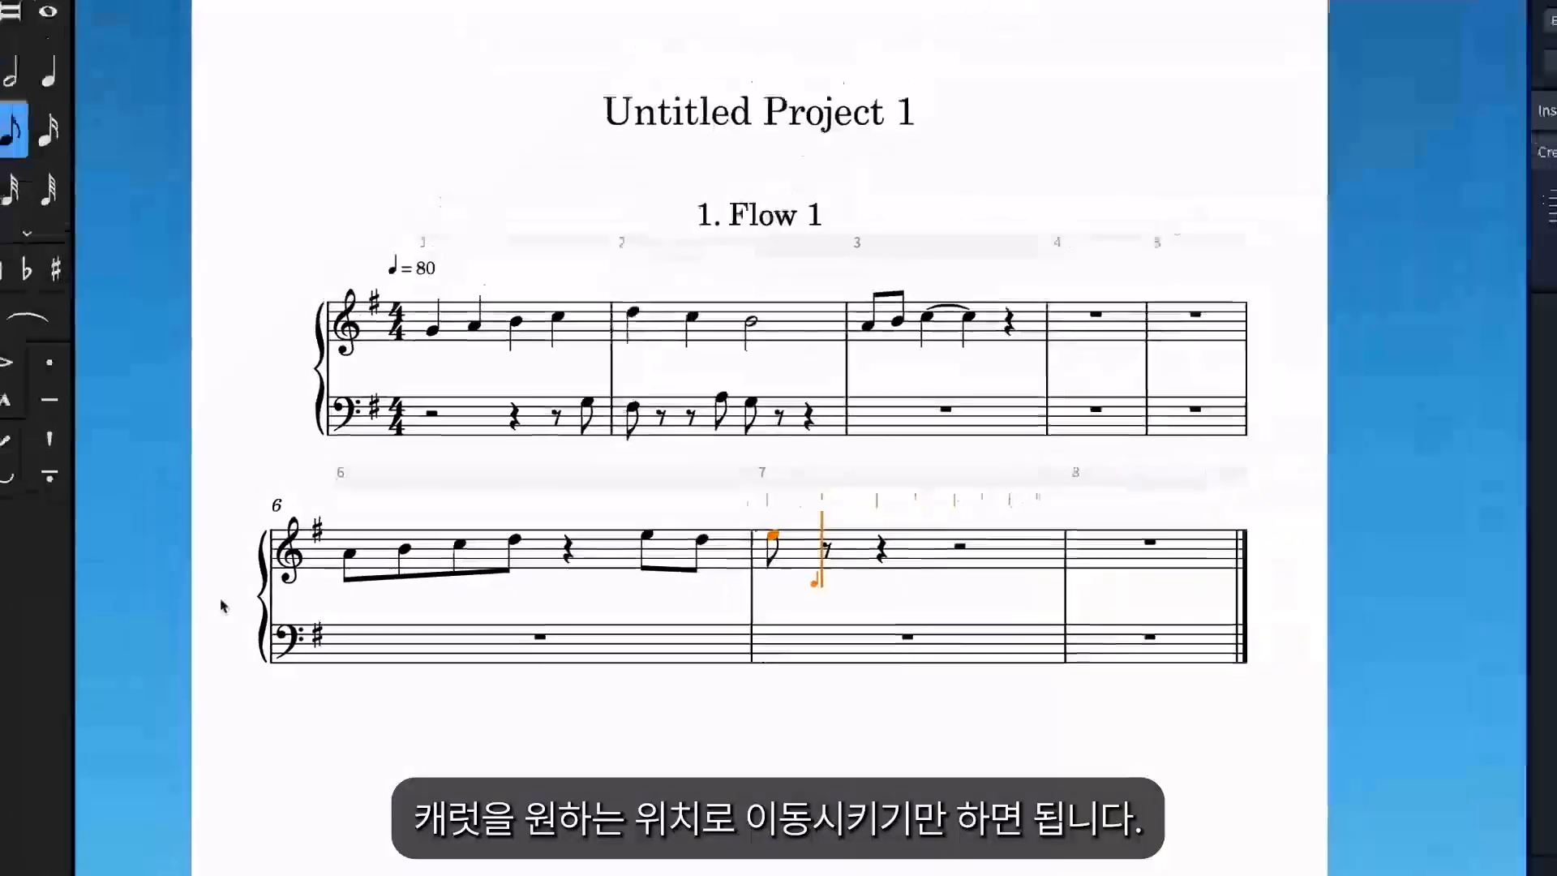
pyautogui.press('6')
pyautogui.press('Right')
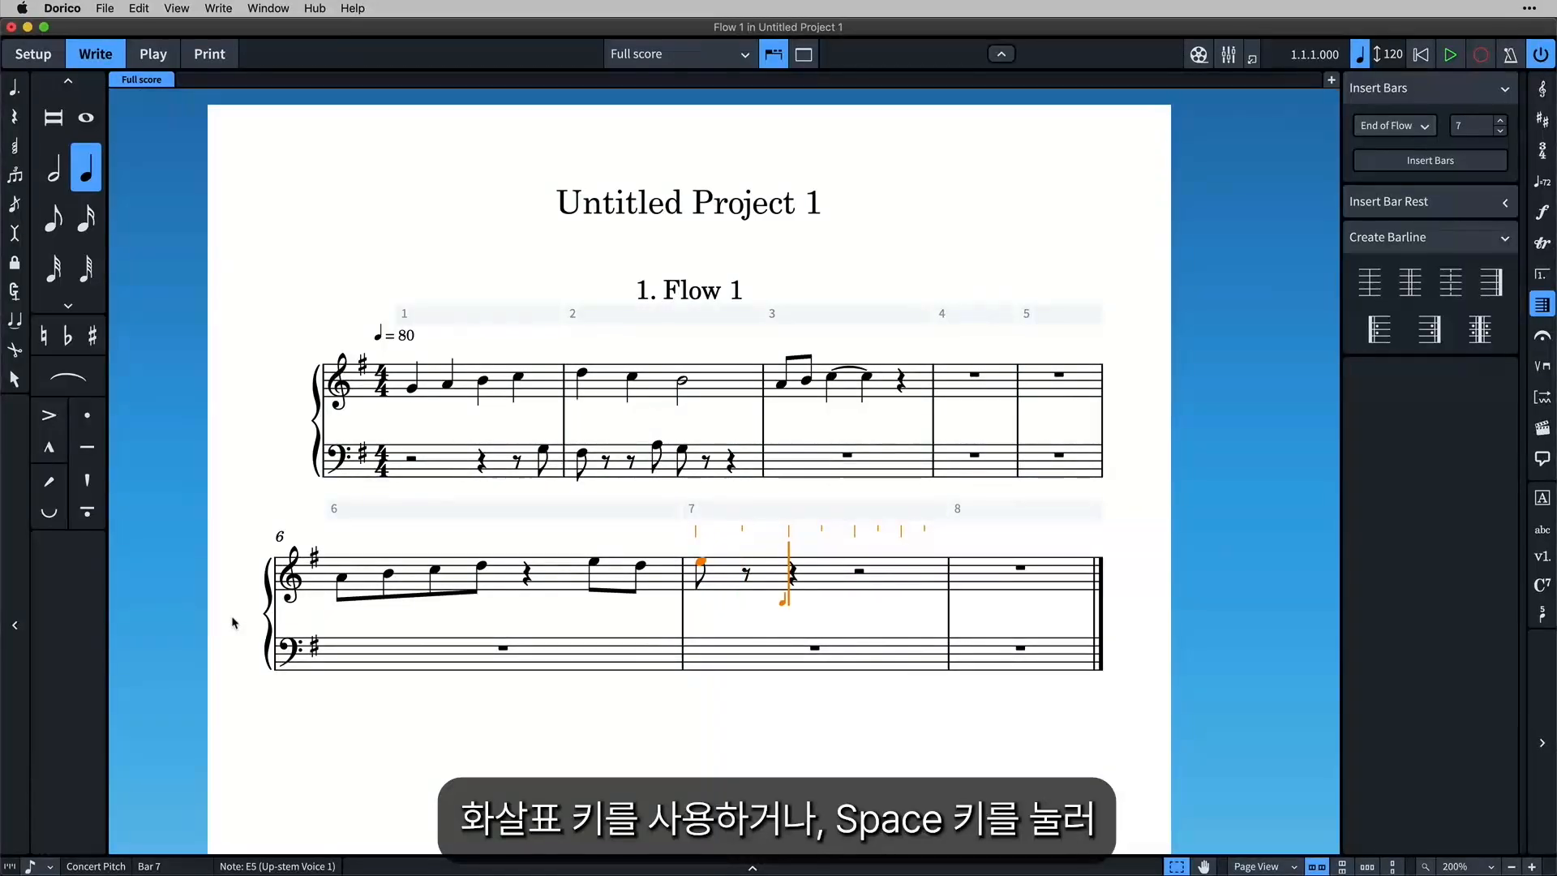
pyautogui.press('space')
pyautogui.press('space')
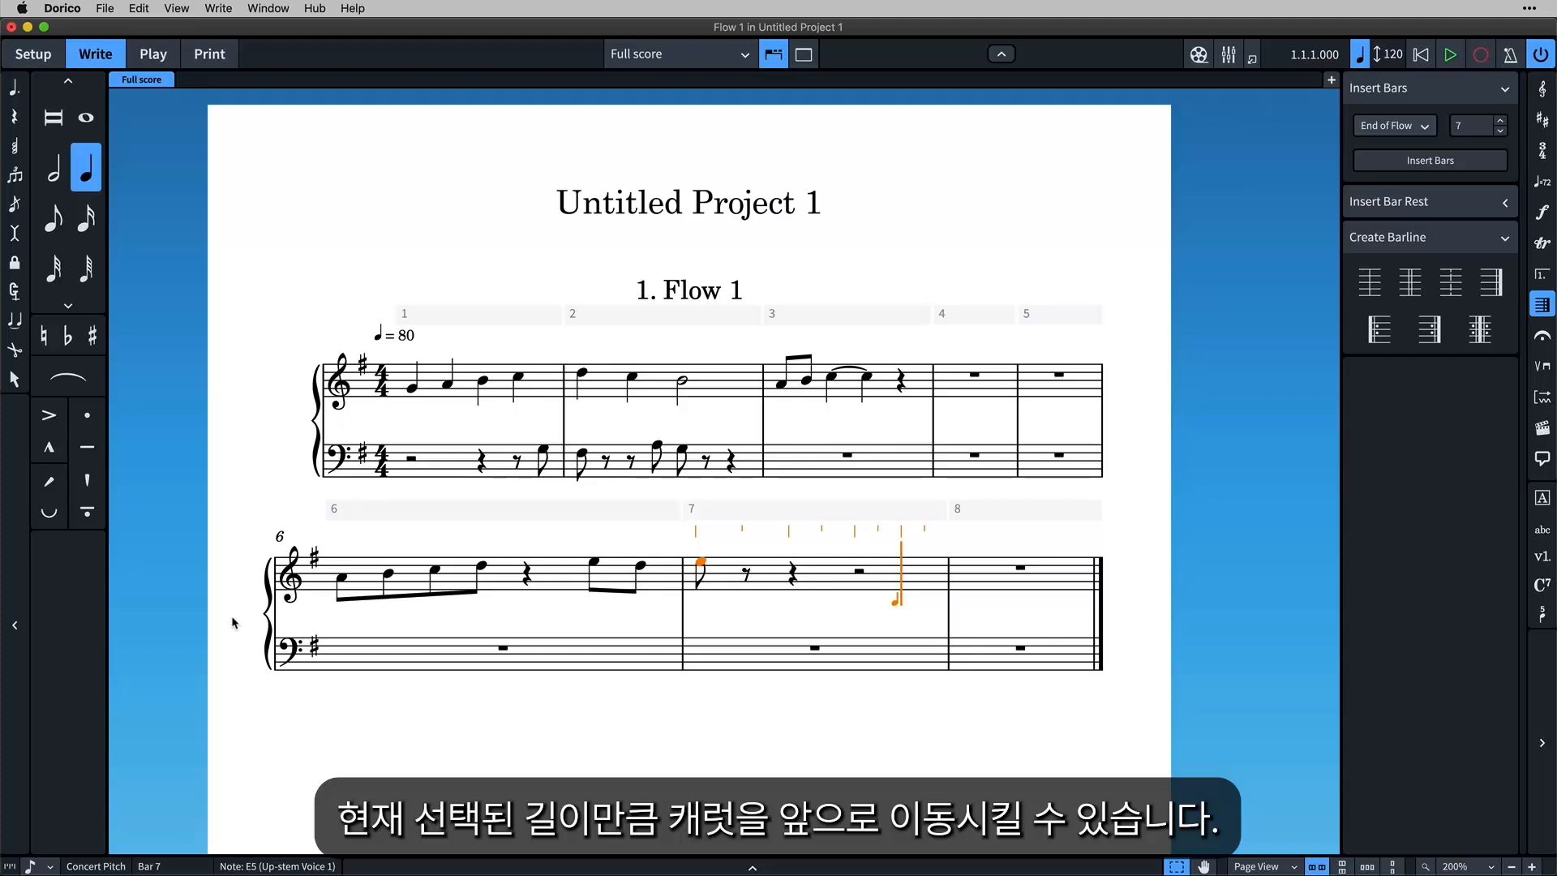
pyautogui.press('f')
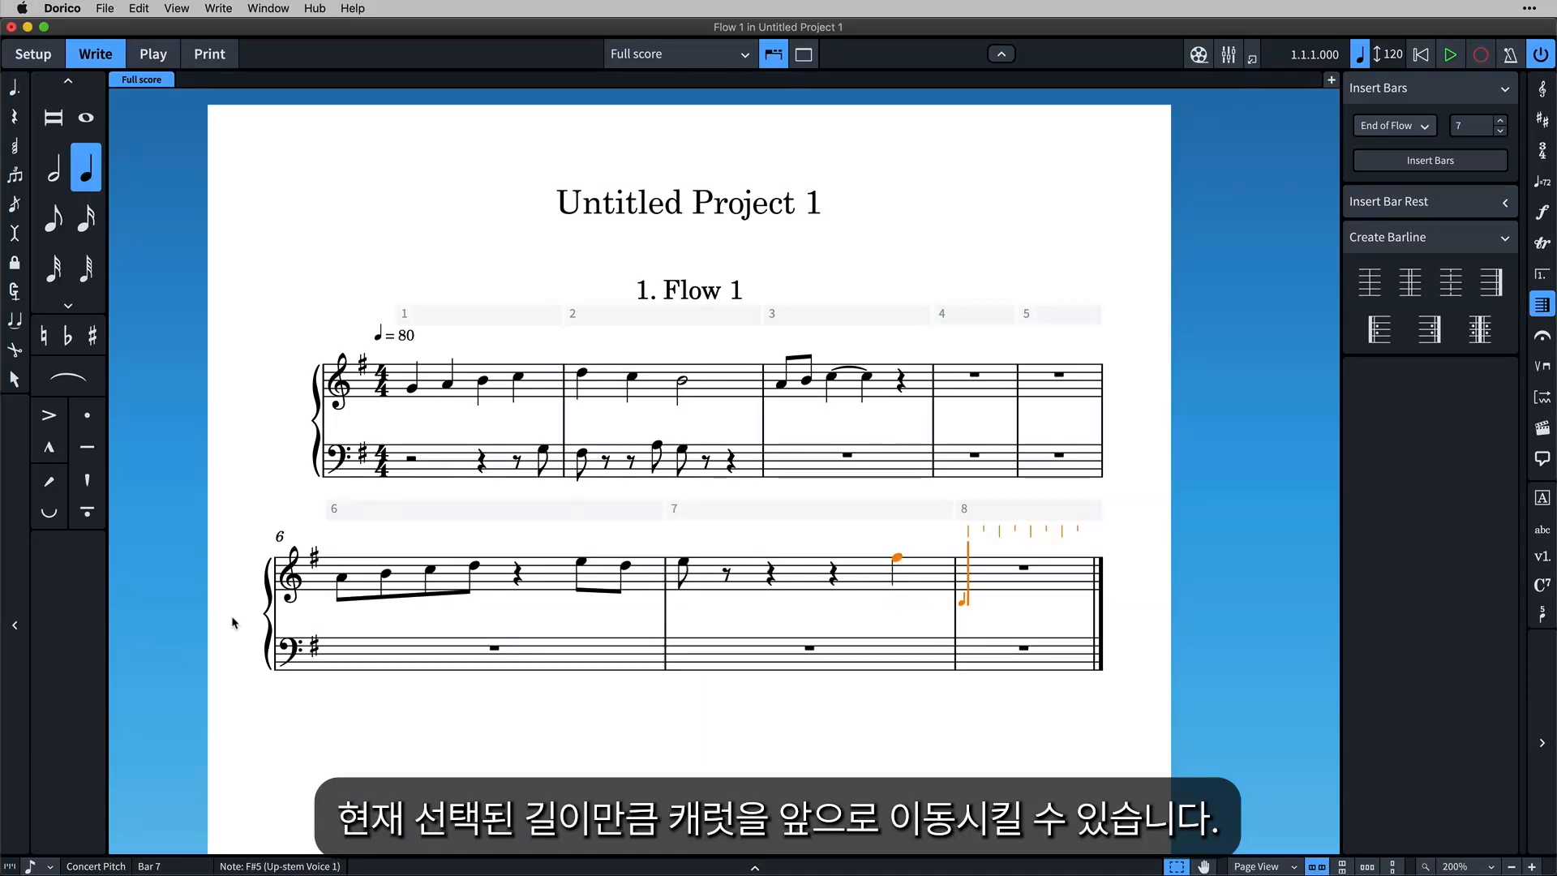
# Fill bar 8 of the treble staff with a dotted quarter E, an eighth F, and quarter notes E and D.
pyautogui.press('.')
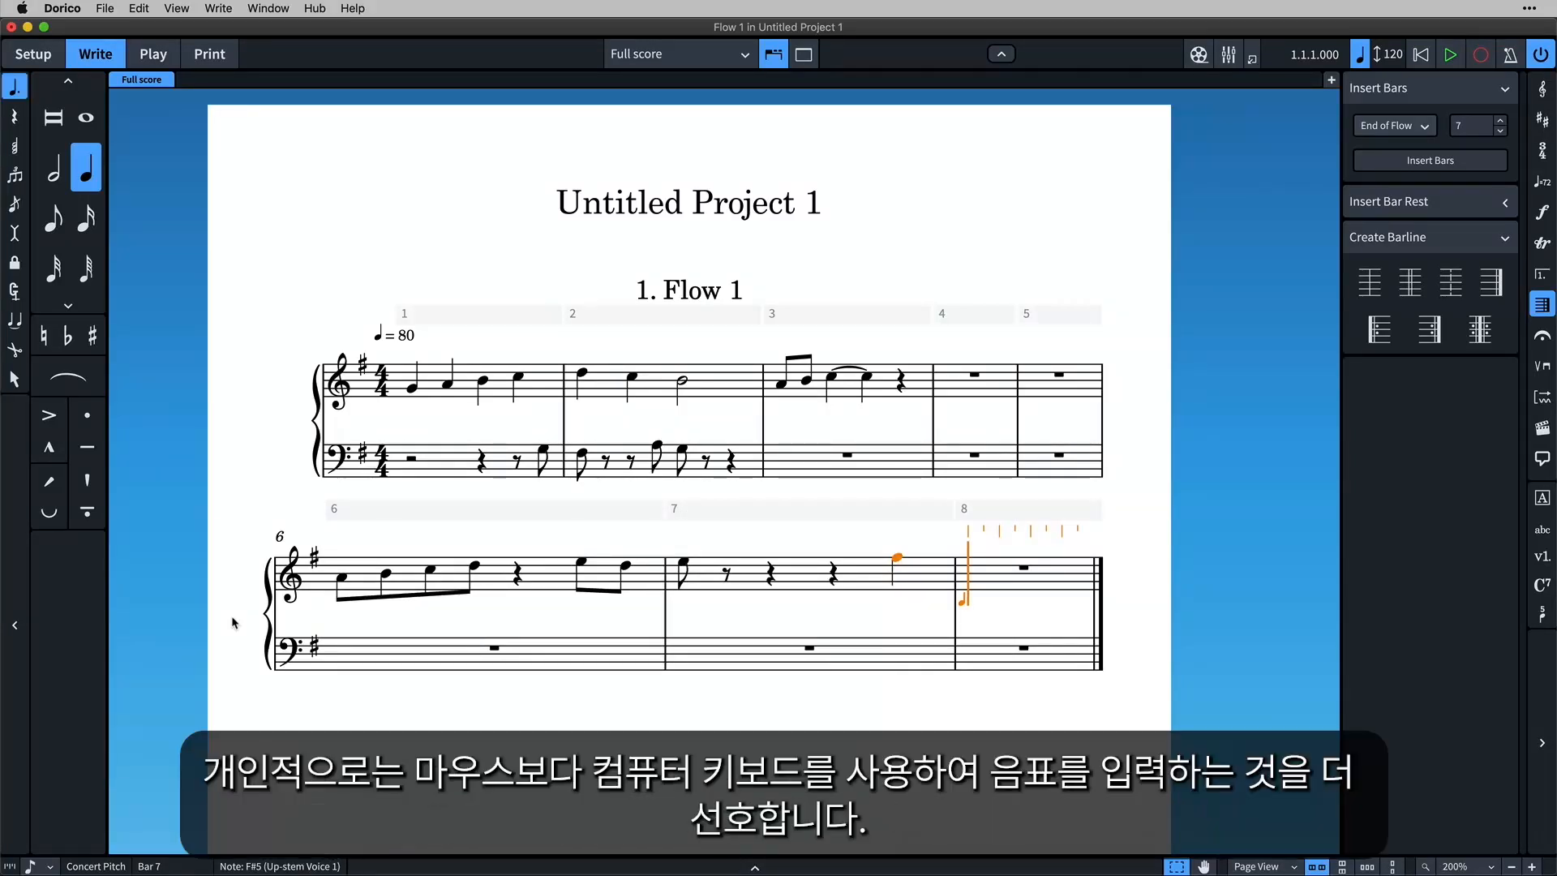
pyautogui.press('e')
pyautogui.press('5')
pyautogui.press('e')
pyautogui.press('6')
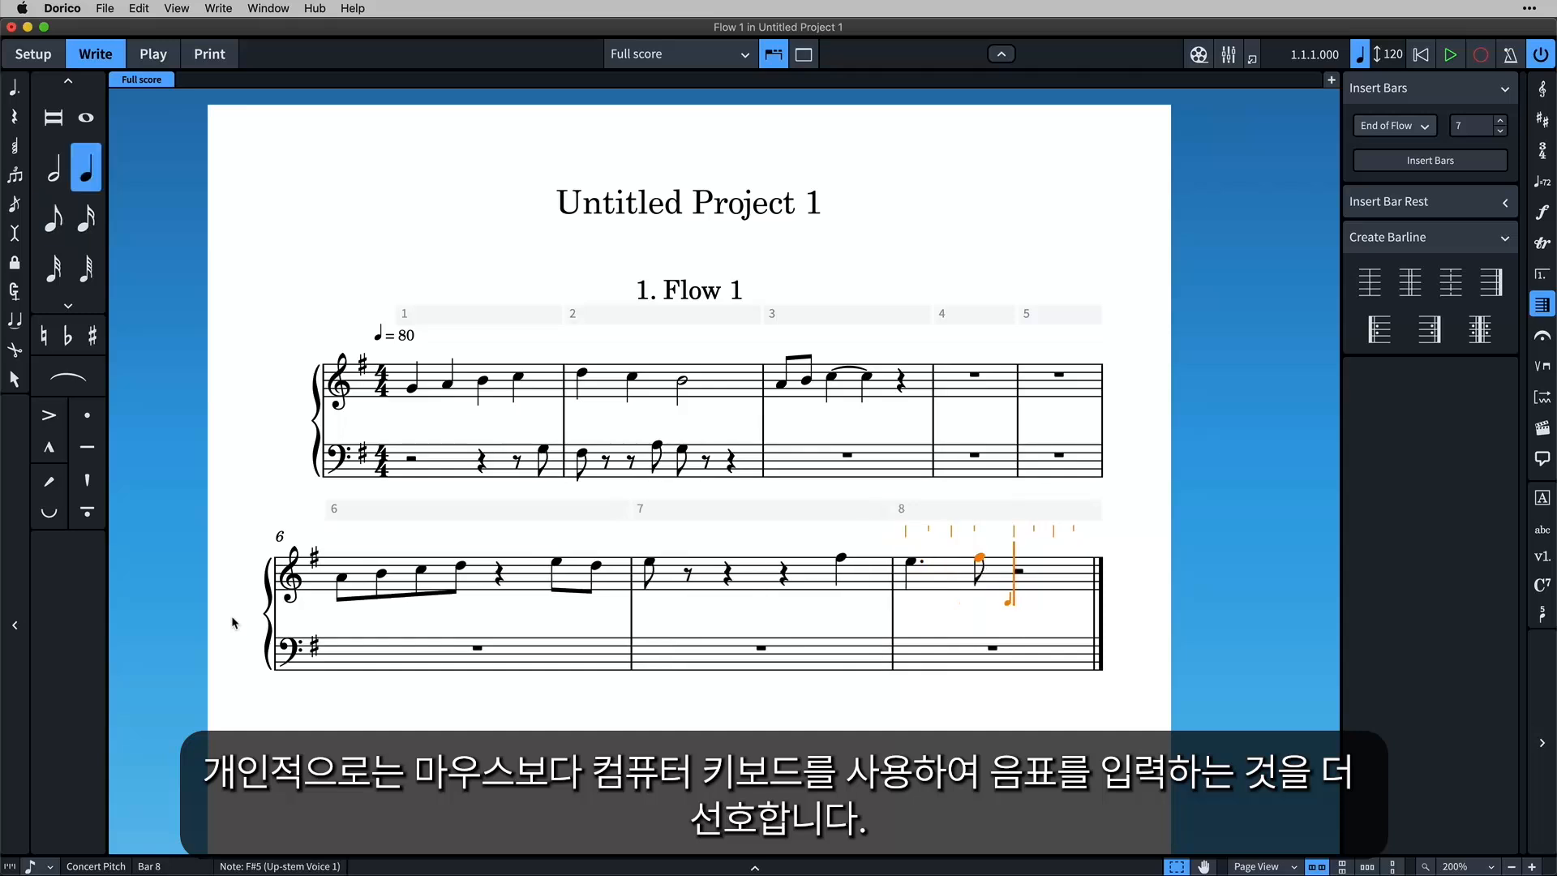
pyautogui.press('e')
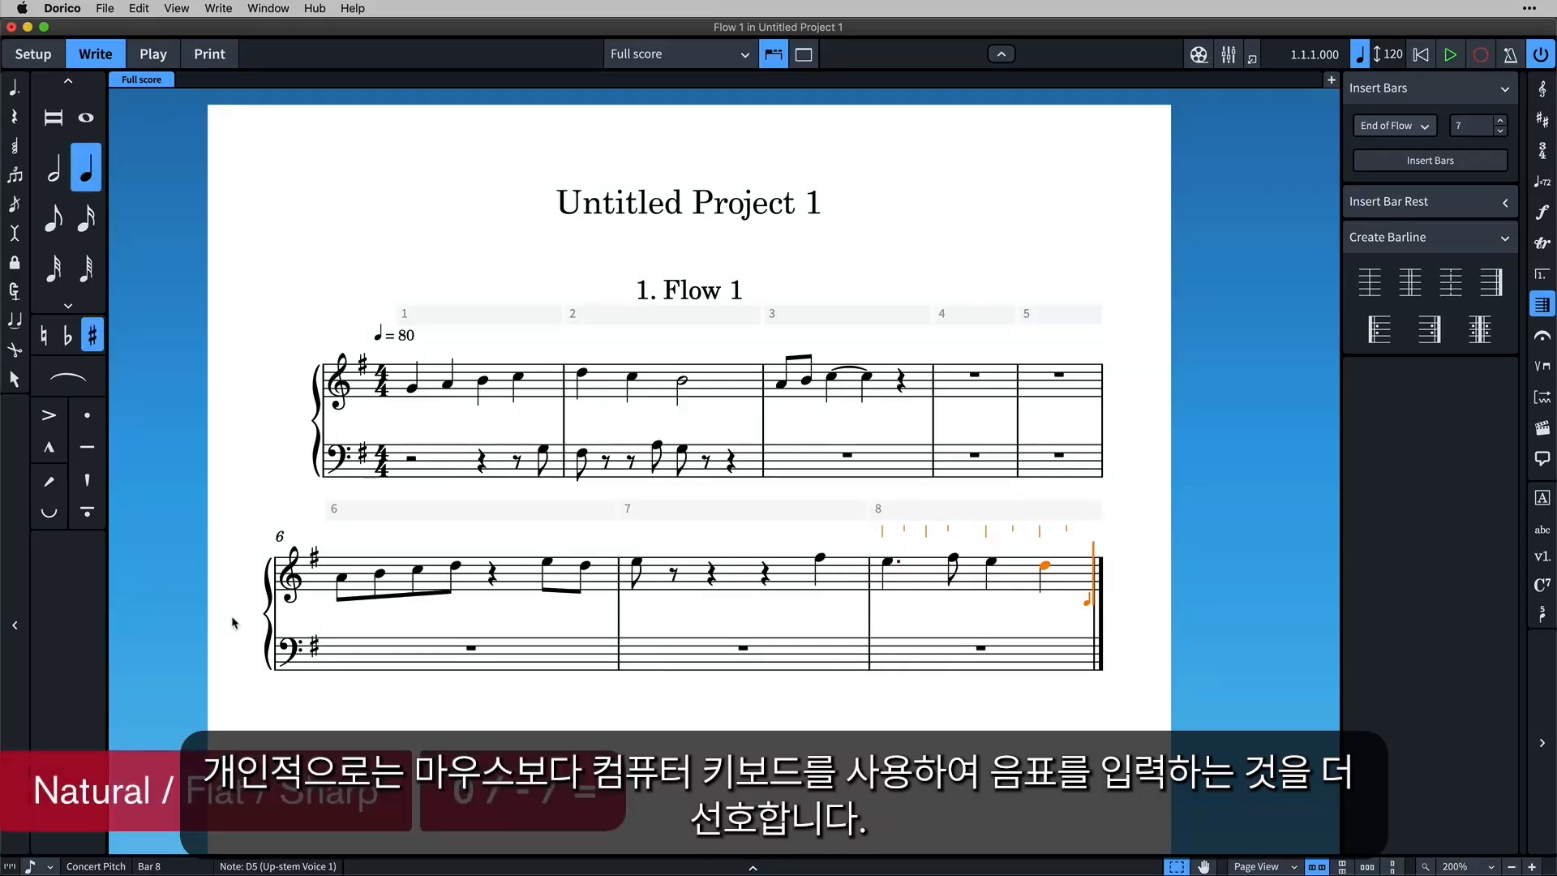
pyautogui.press('d')
# Enter quarter notes C-sharp and D and a half note E in bar 9 of the treble staff.
pyautogui.press('=')
pyautogui.press('c')
pyautogui.press('7')
pyautogui.press('e')
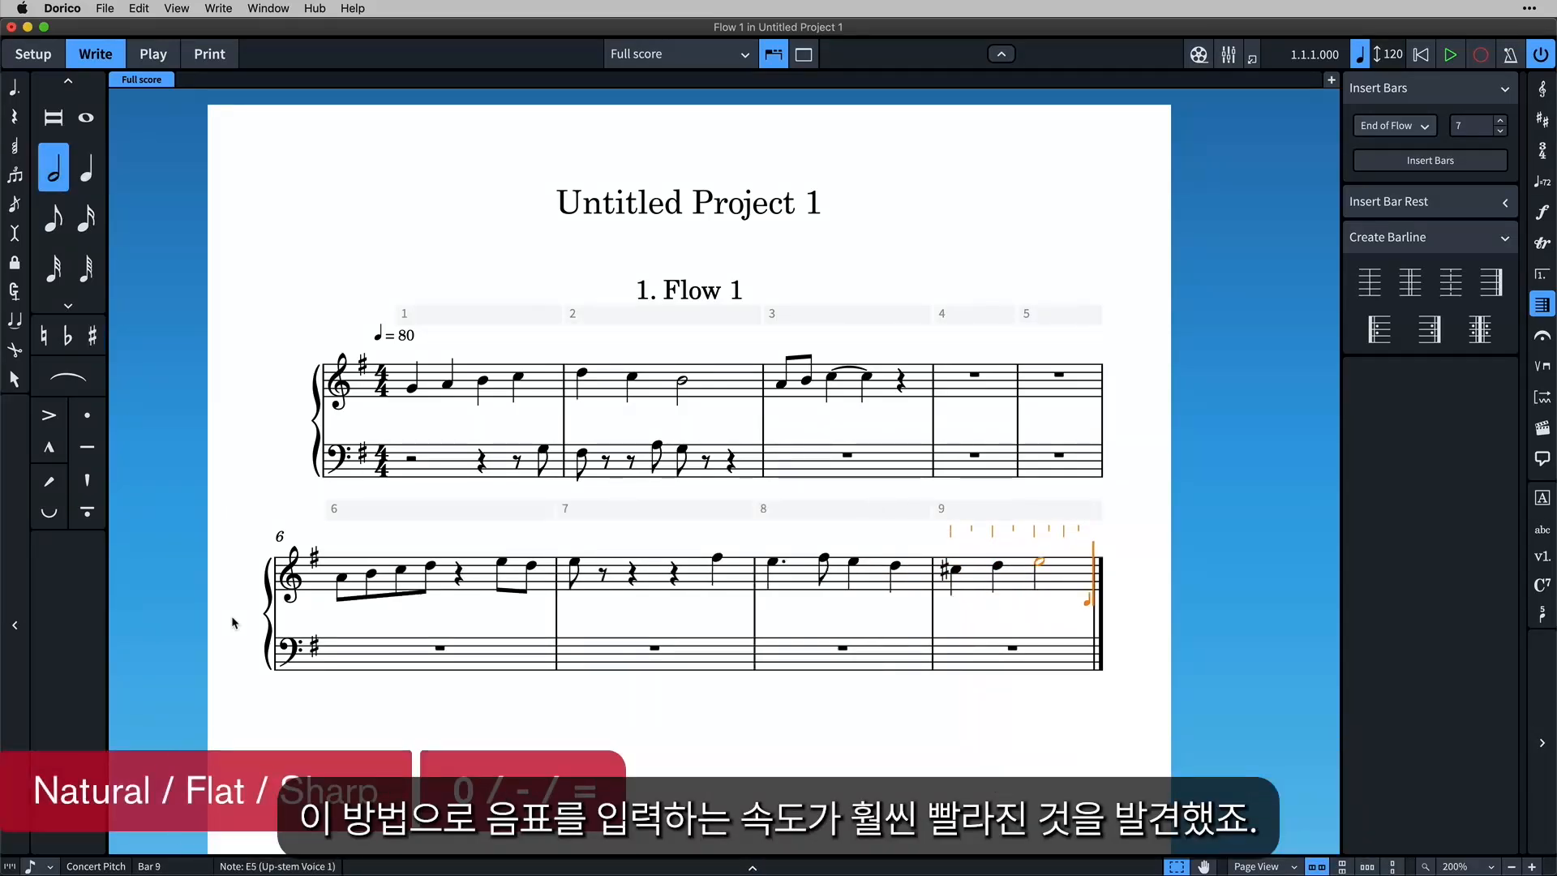
# Fill bar 10 of the treble staff with quarter notes B and C-sharp and a half note D.
pyautogui.press('6')
pyautogui.press('b')
pyautogui.press('=')
pyautogui.press('c')
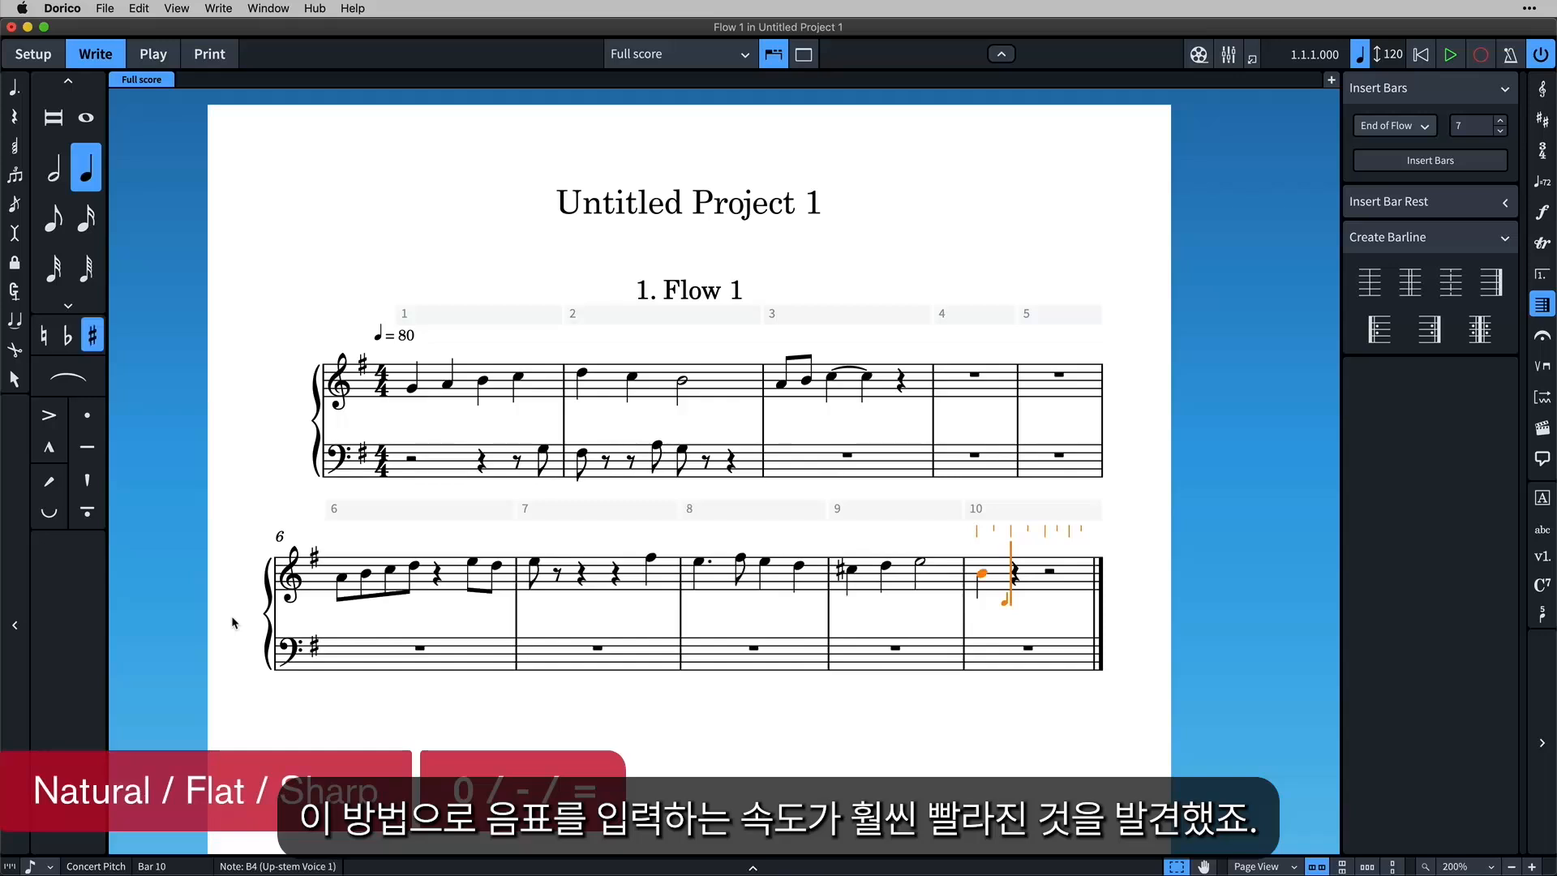
pyautogui.press('7')
pyautogui.press('d')
# Fill bar 11 of the treble staff with quarter notes E-flat, D, E-natural and D.
pyautogui.press('6')
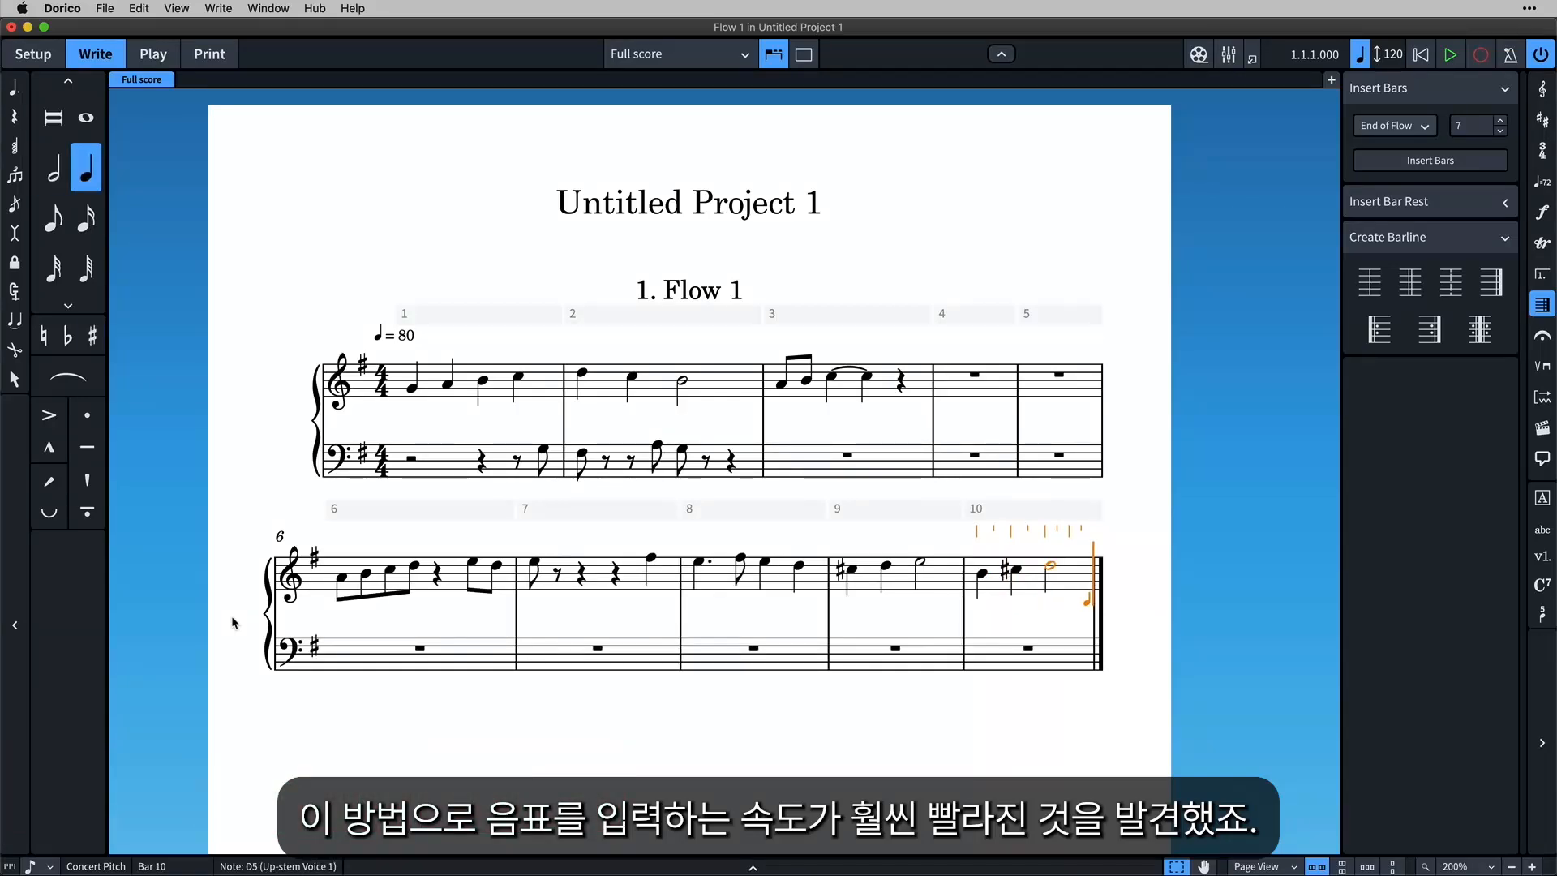
pyautogui.press('-')
pyautogui.press('e')
pyautogui.press('d')
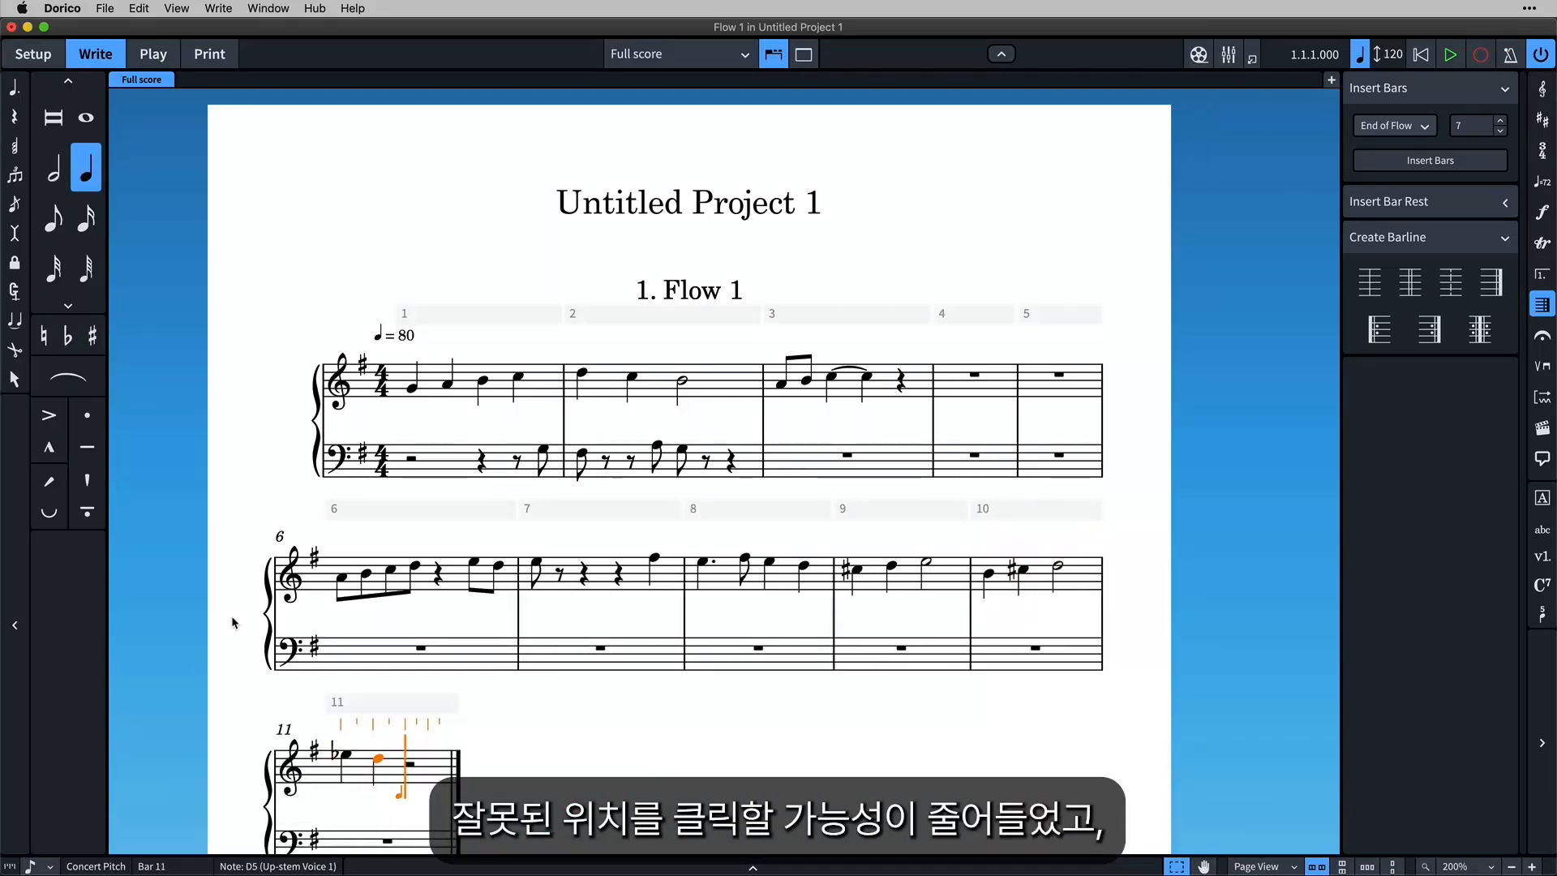
pyautogui.press('0')
pyautogui.press('e')
pyautogui.press('d')
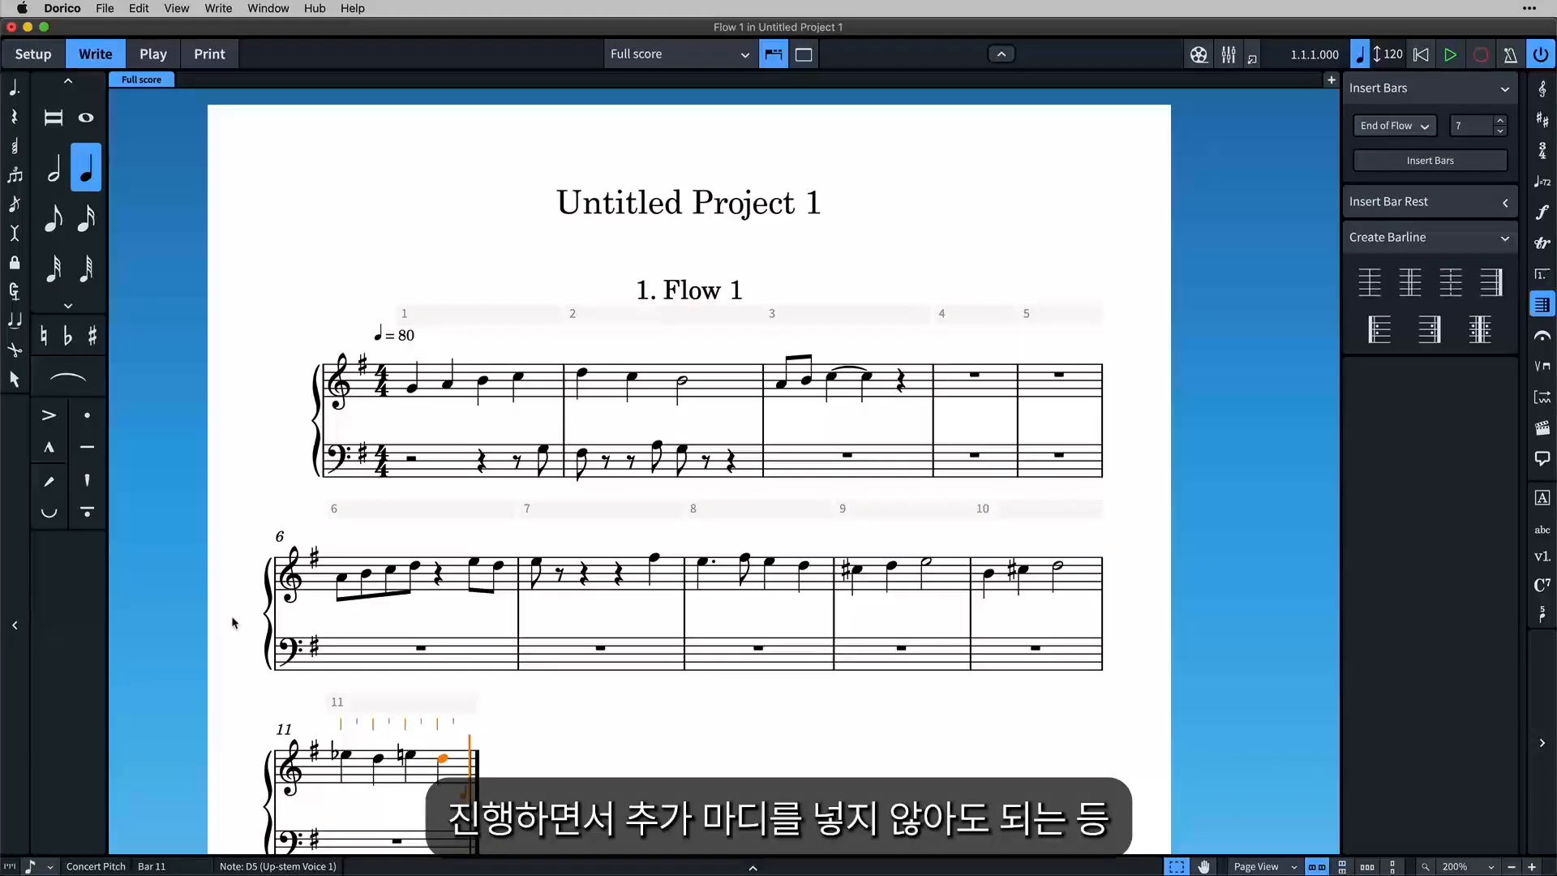
# Enter alternating quarter notes C and D in the treble staff from bar 12 into bar 14.
pyautogui.press('c')
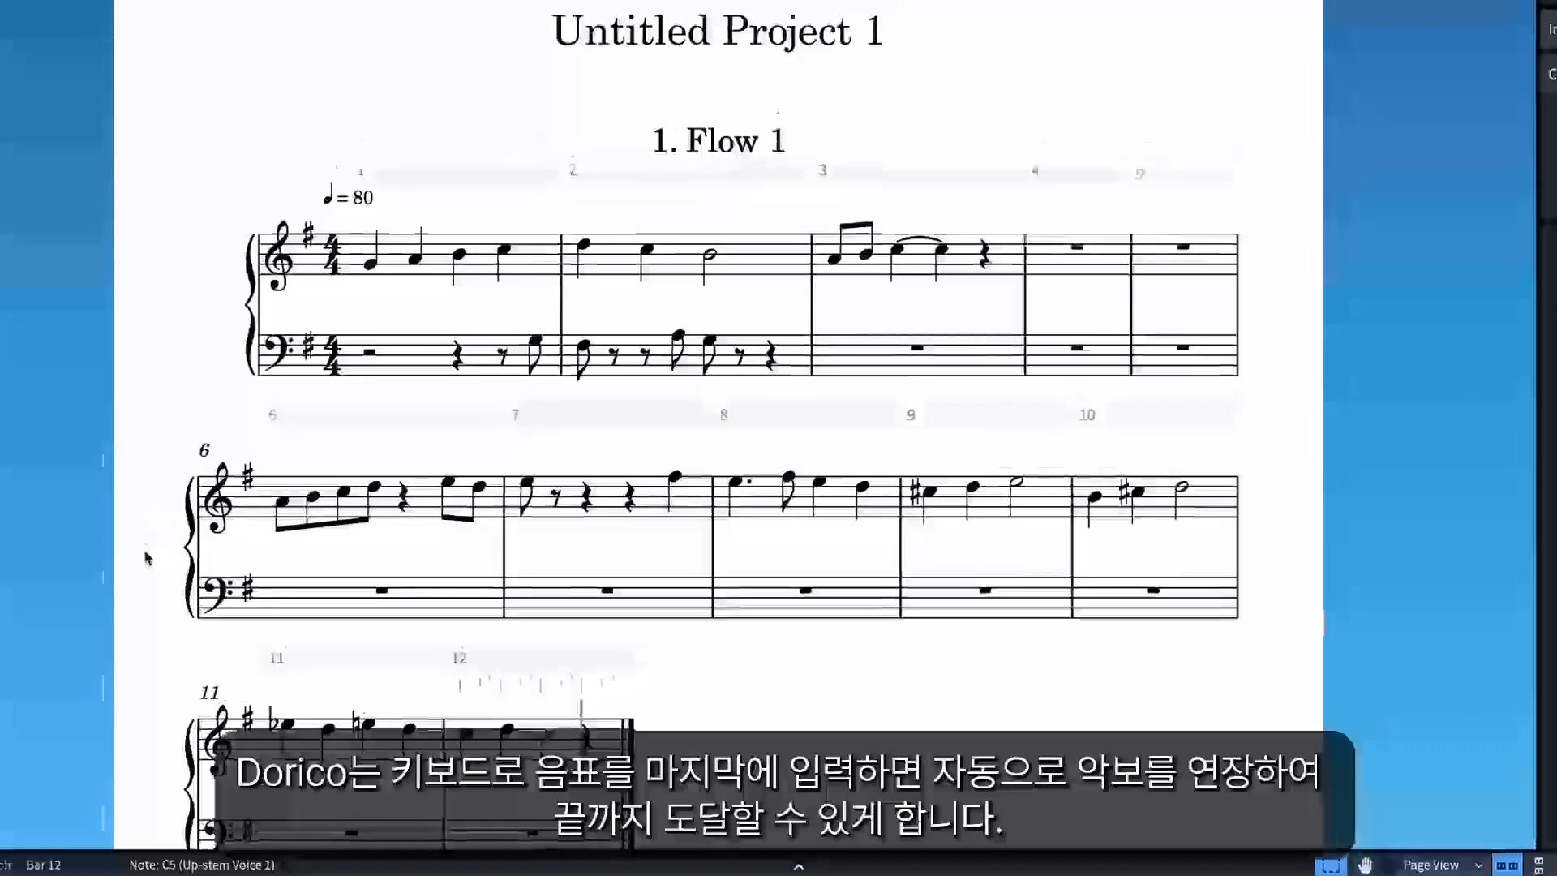
pyautogui.press('d')
pyautogui.press('c')
pyautogui.press('d')
pyautogui.press('c')
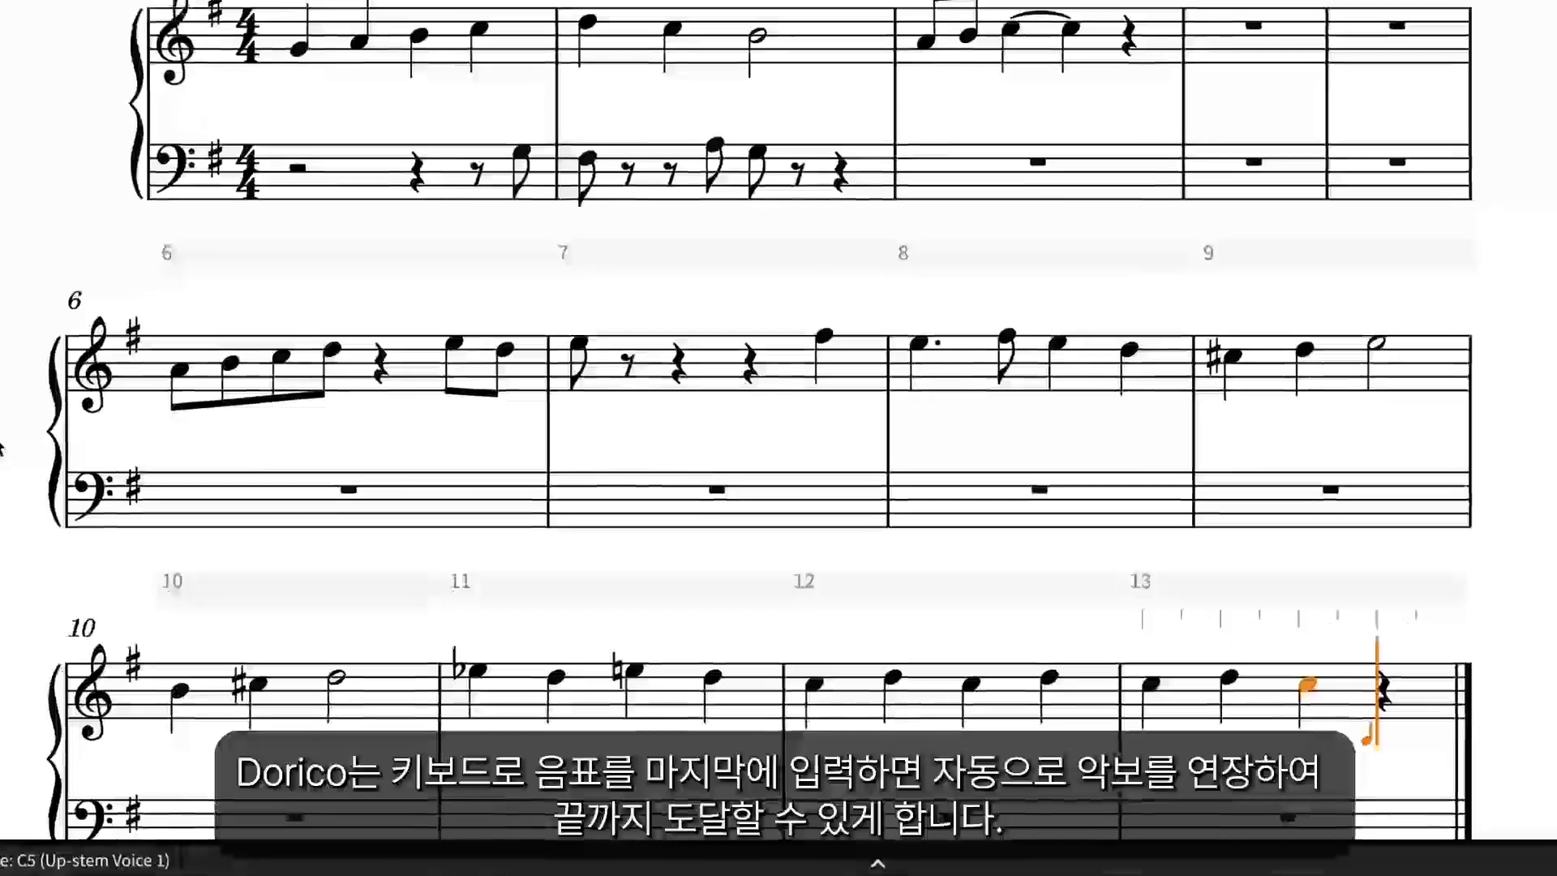
pyautogui.press('d')
pyautogui.press('c')
pyautogui.press('d')
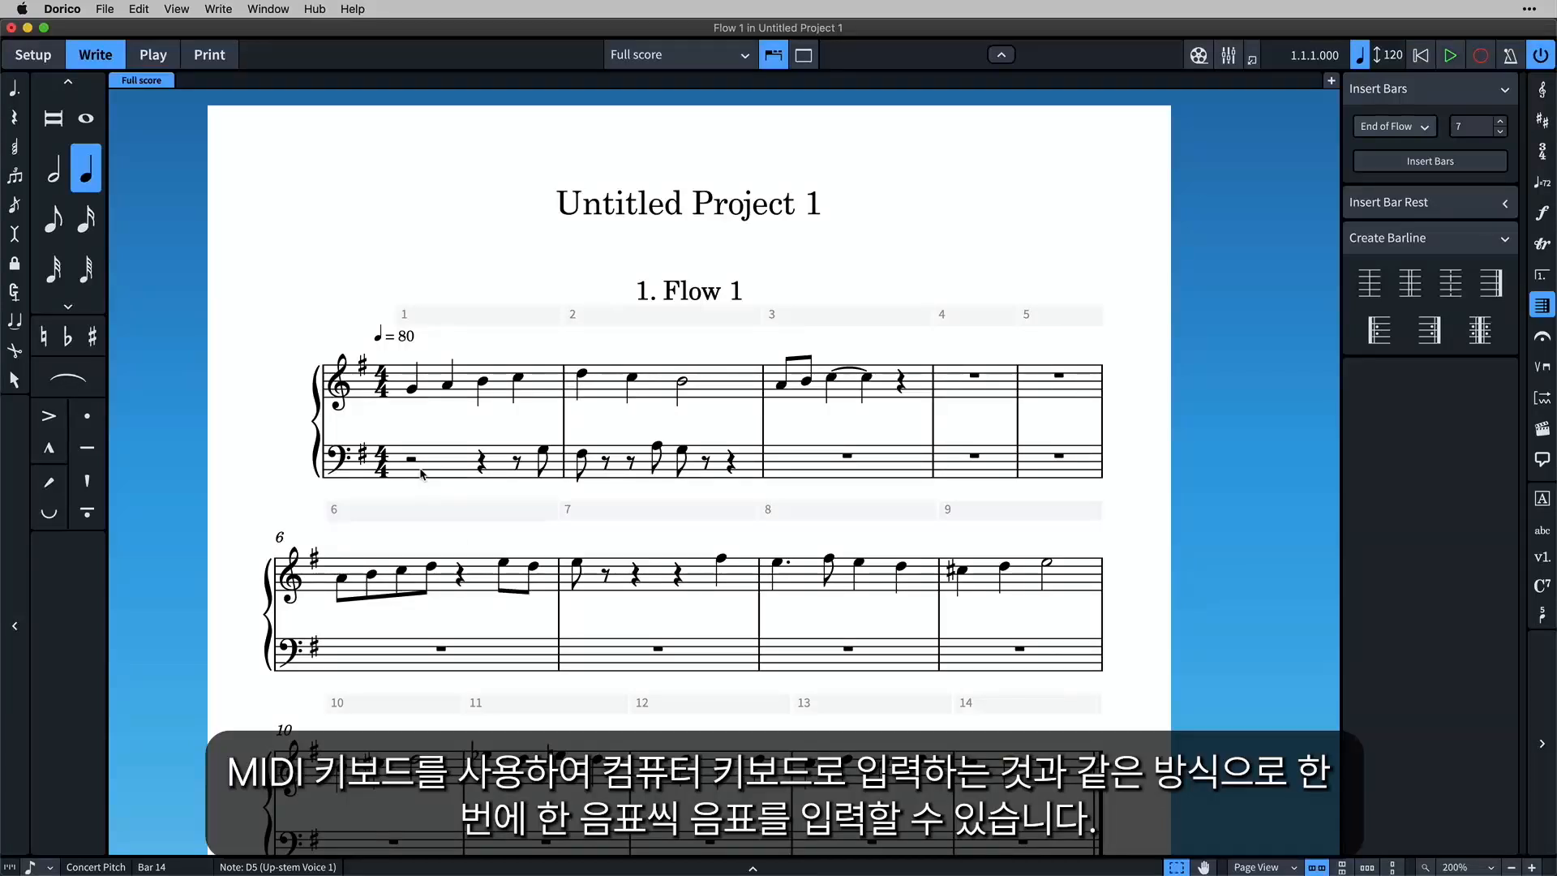
# Select everything in the score and delete all the entered notes.
pyautogui.press('super+a')
pyautogui.press('Delete')
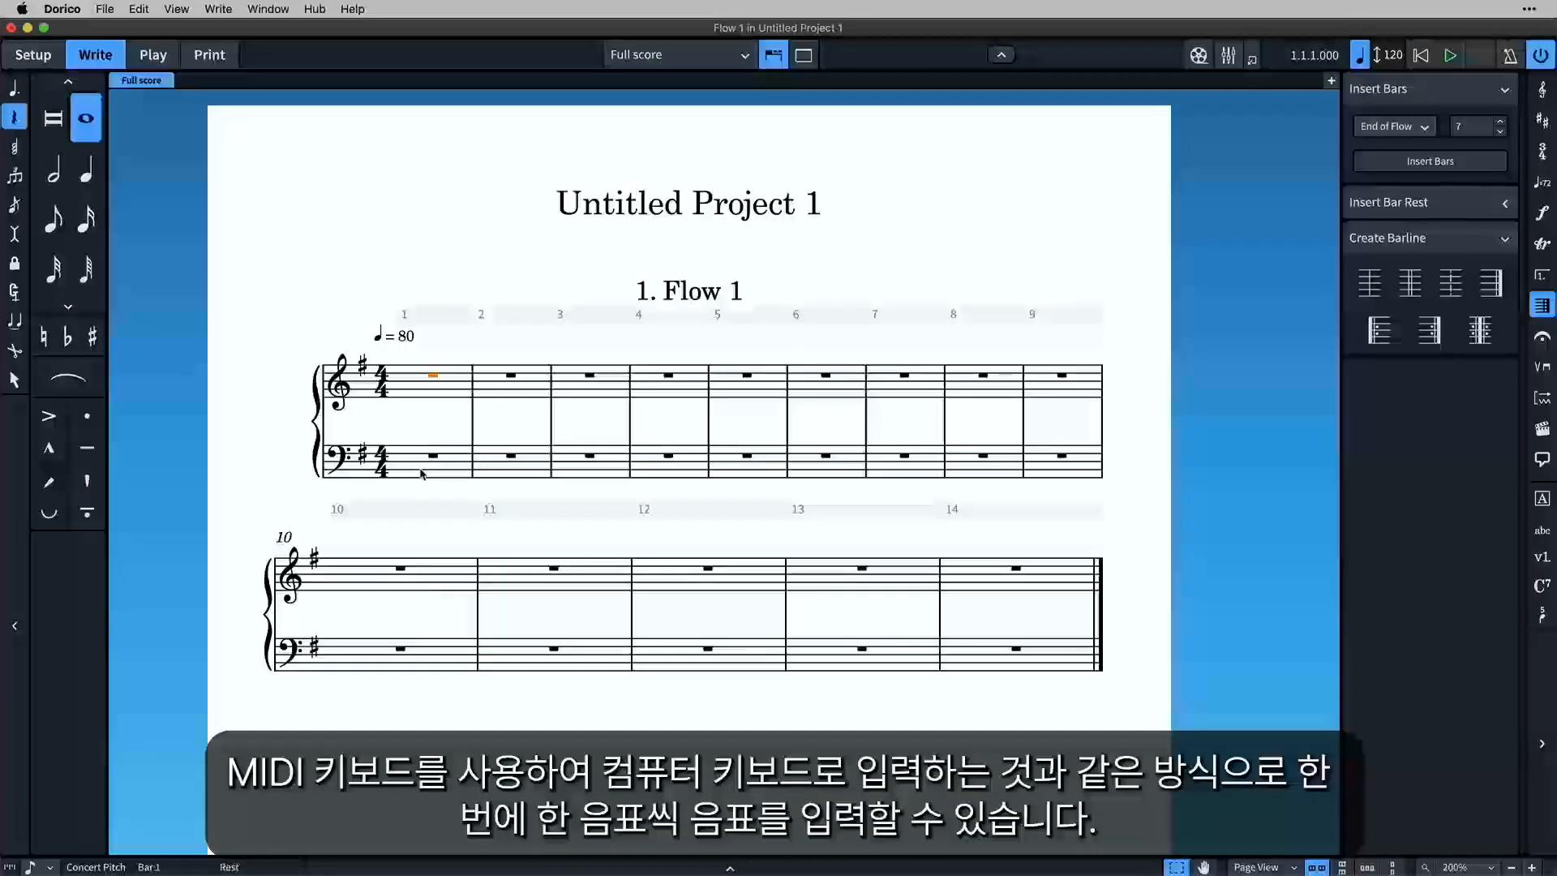
# From bar 1 of the treble staff, enter quarter-note Cs in four descending octaves, followed by three-note quarter chords in bars 2 and 3.
pyautogui.hotkey('shift', 'n')
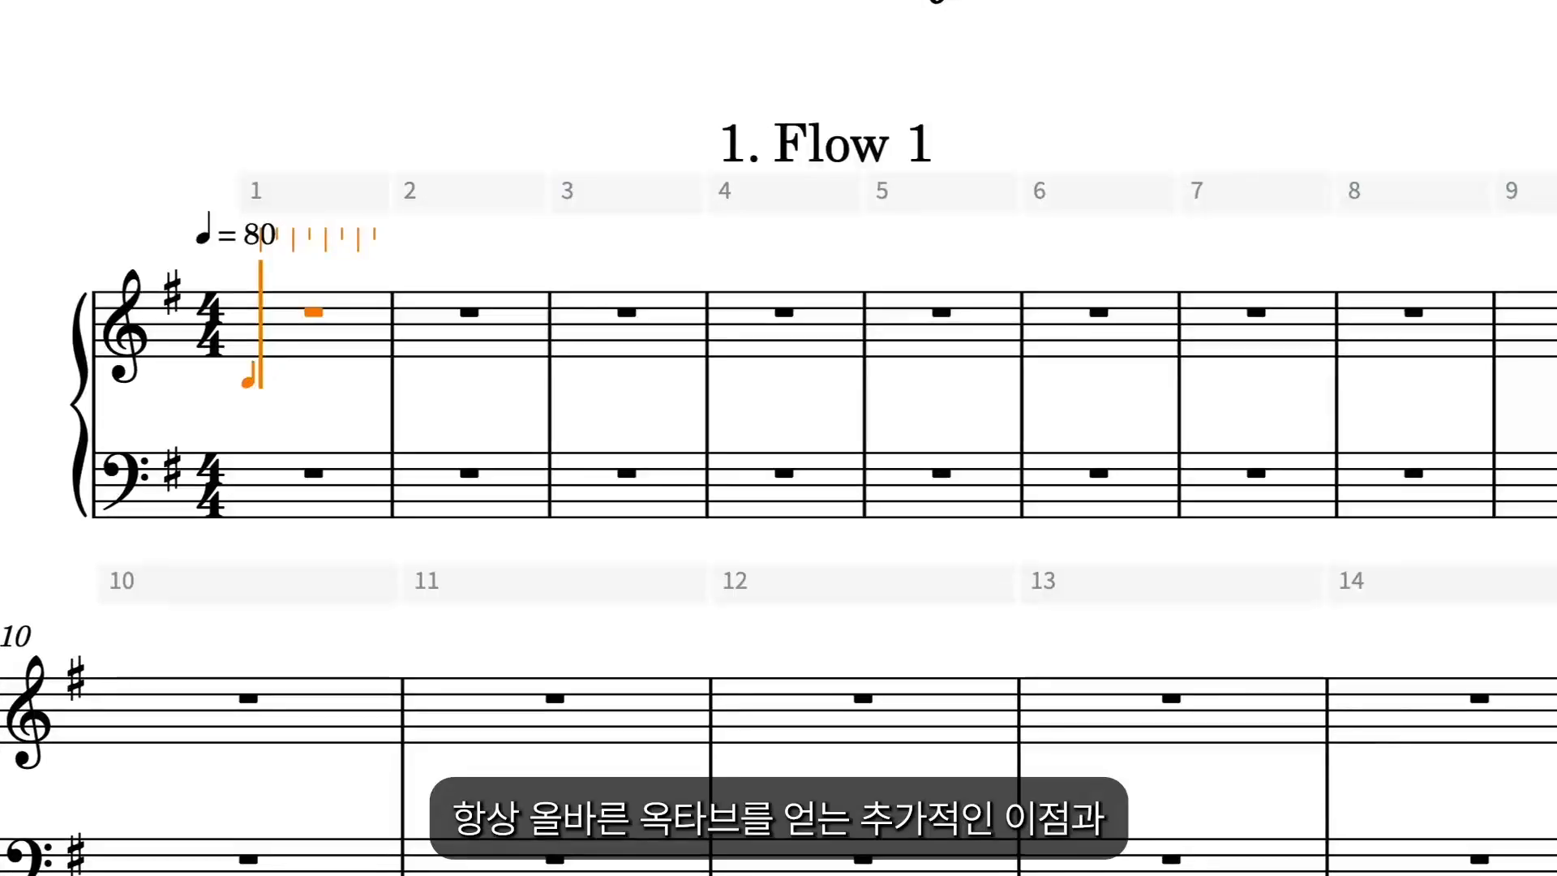
pyautogui.press('c')
pyautogui.press('c')
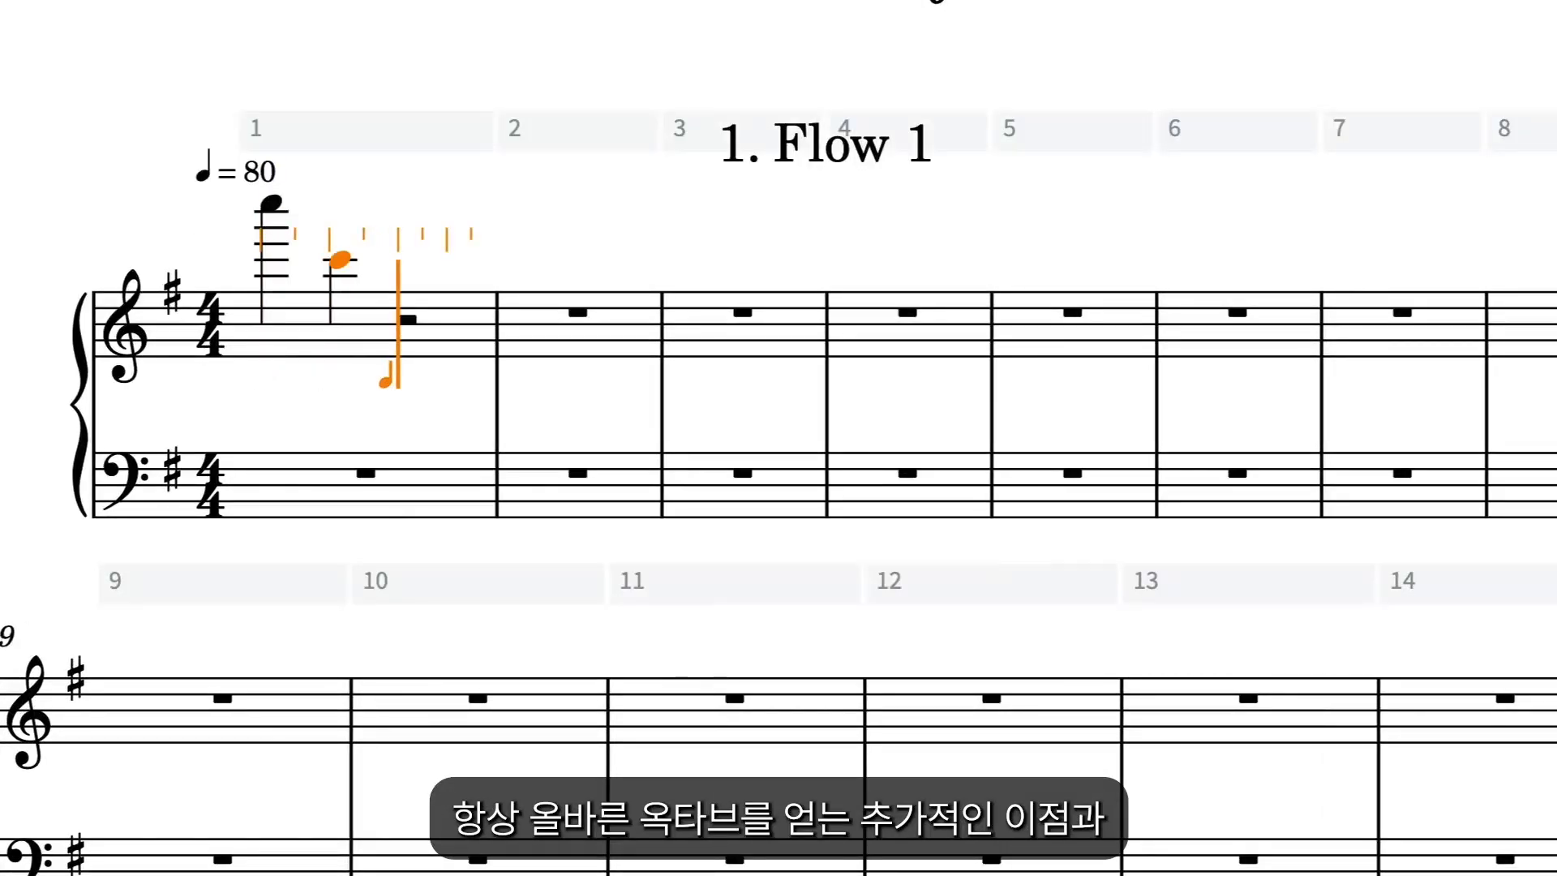
pyautogui.press('c')
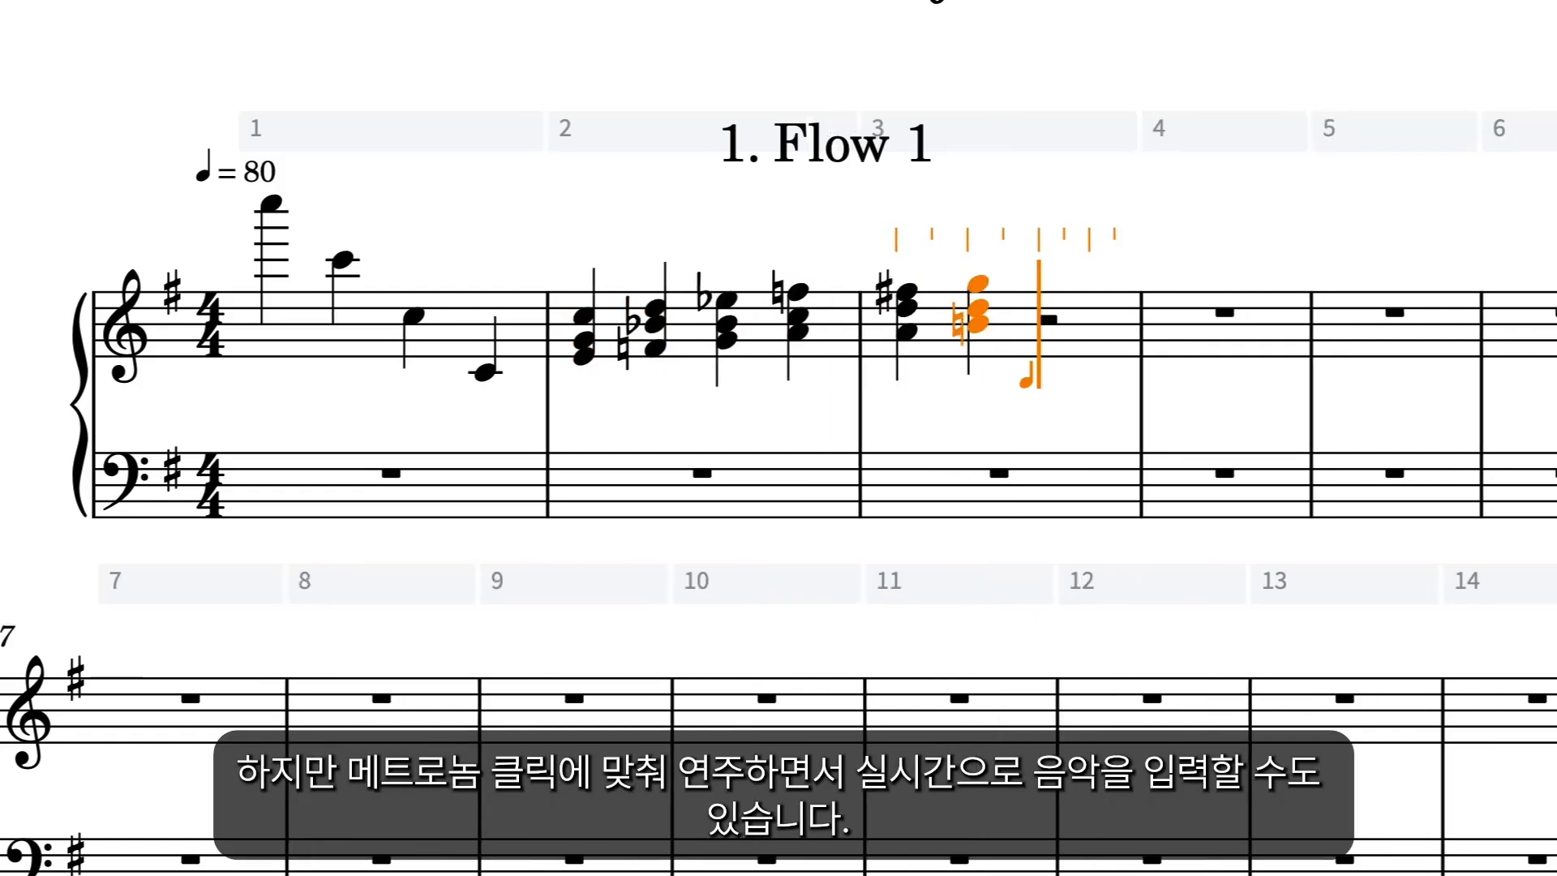
pyautogui.press('Escape')
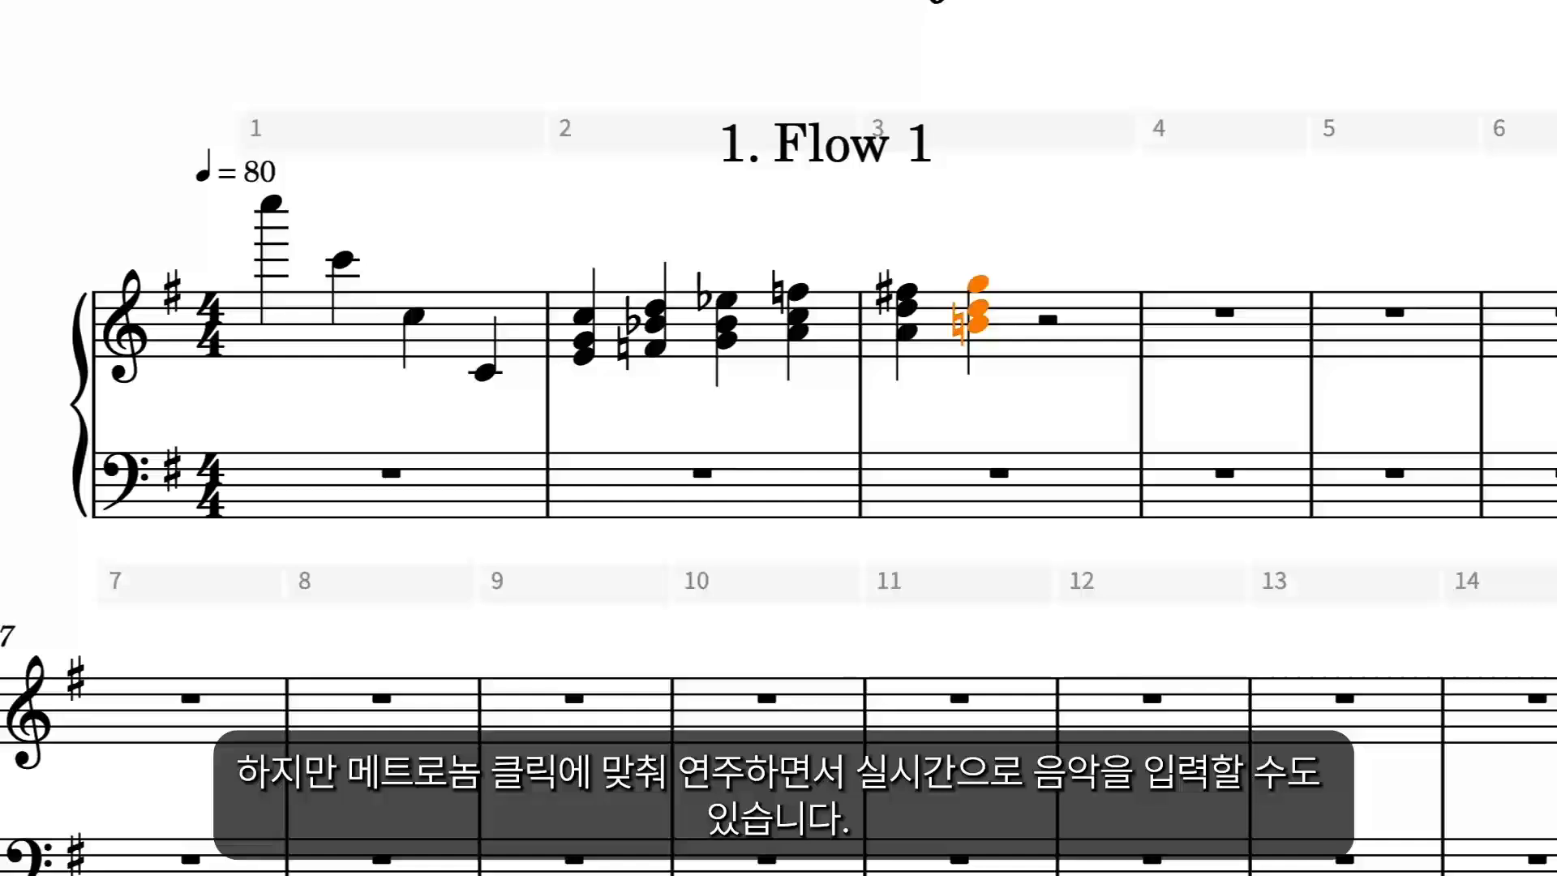
pyautogui.press('Escape')
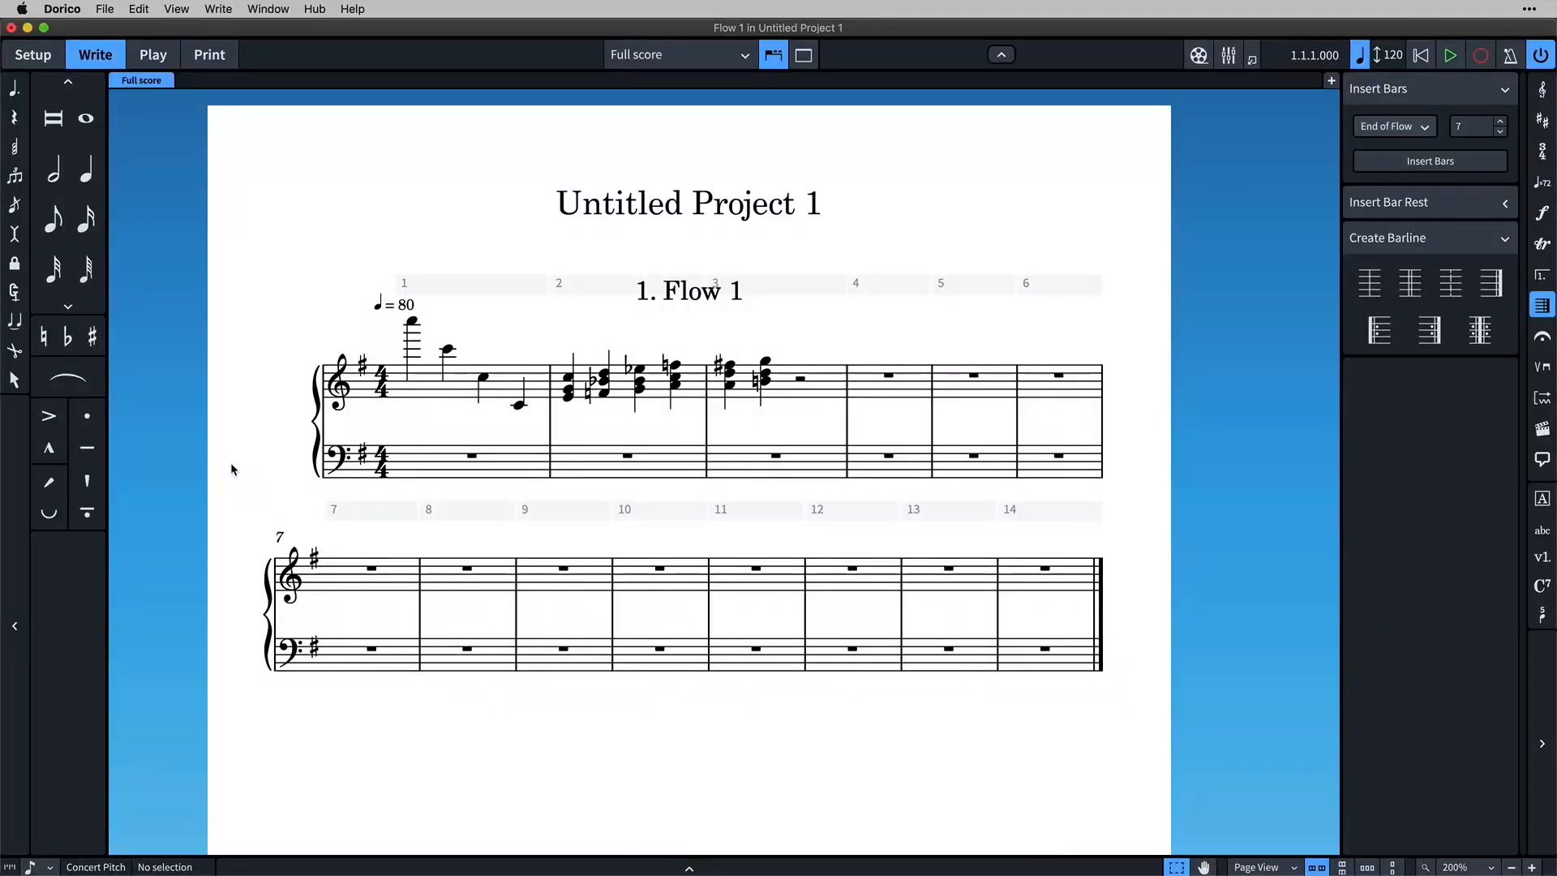
# In the Play preferences, set the MIDI quantization unit to eighth notes and turn off tuplet detection.
pyautogui.click(60, 10)
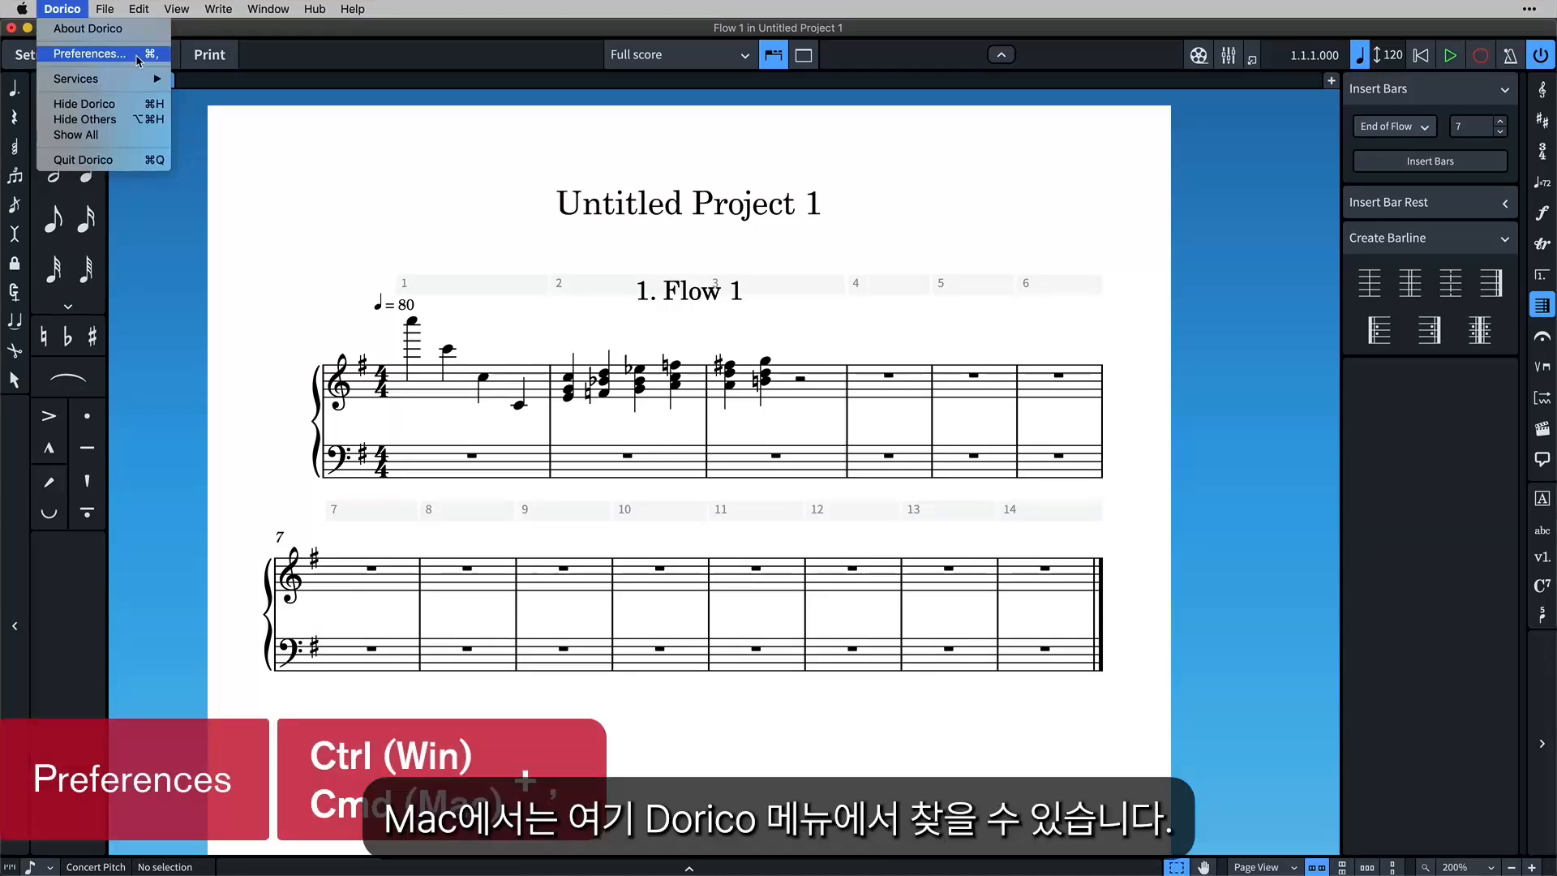
pyautogui.click(88, 53)
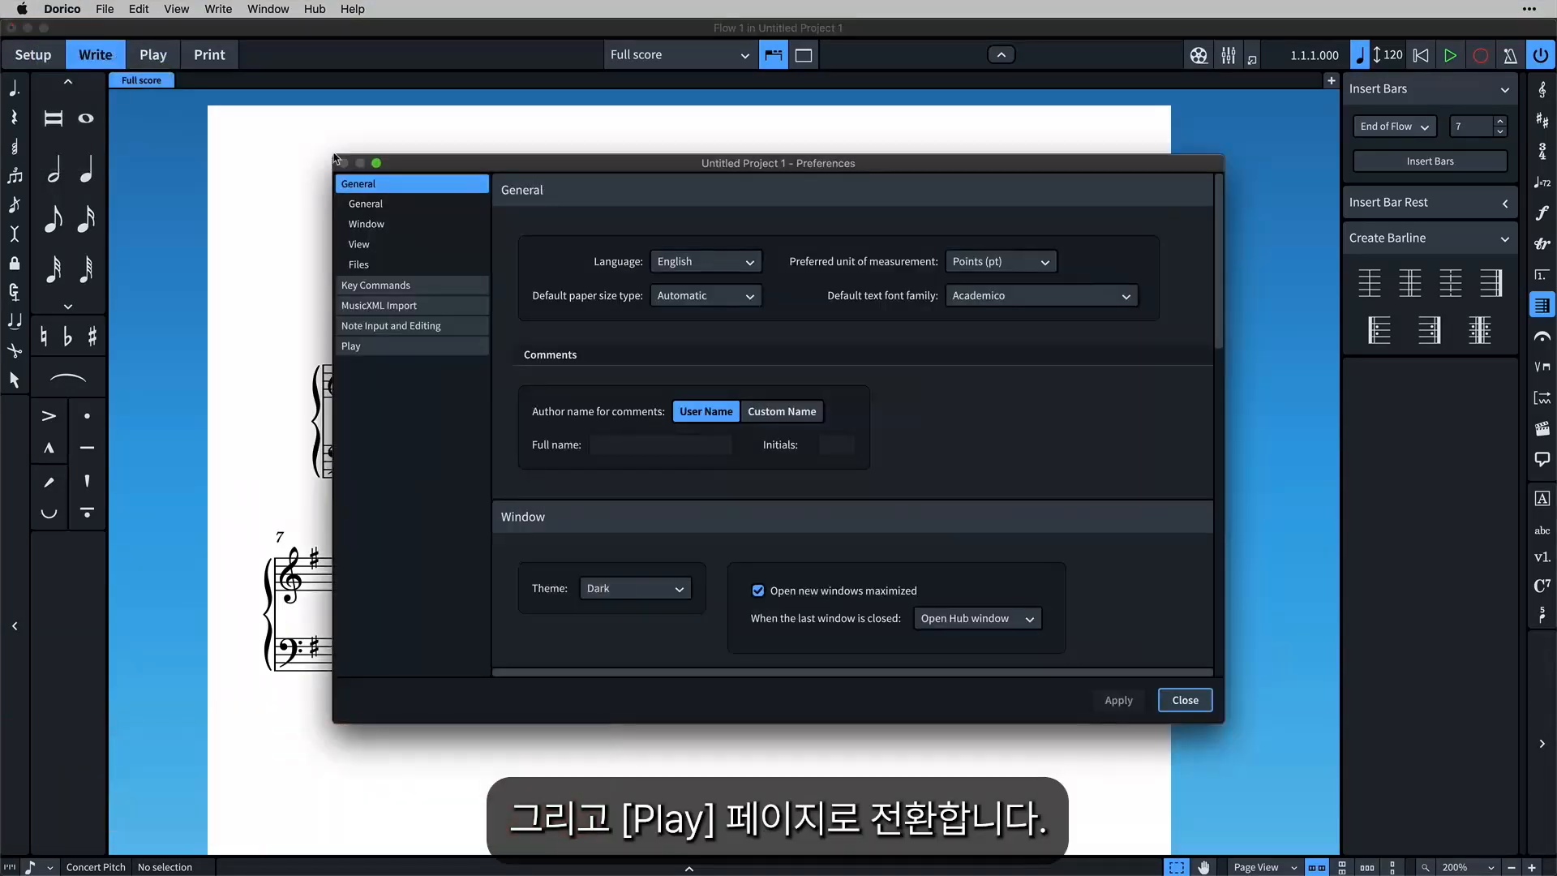
pyautogui.click(410, 347)
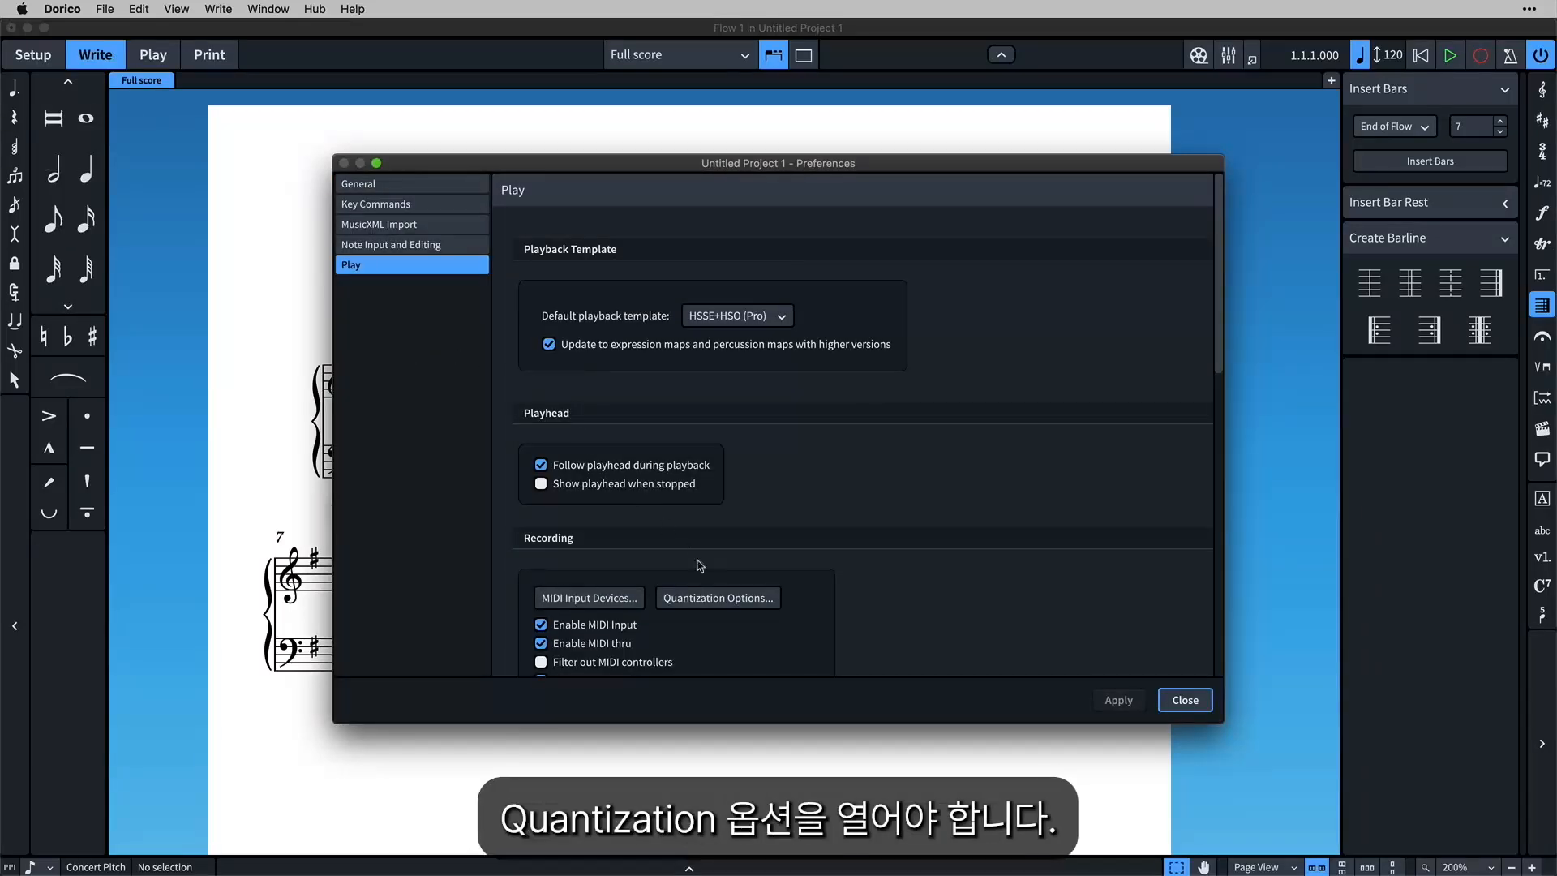
pyautogui.click(736, 604)
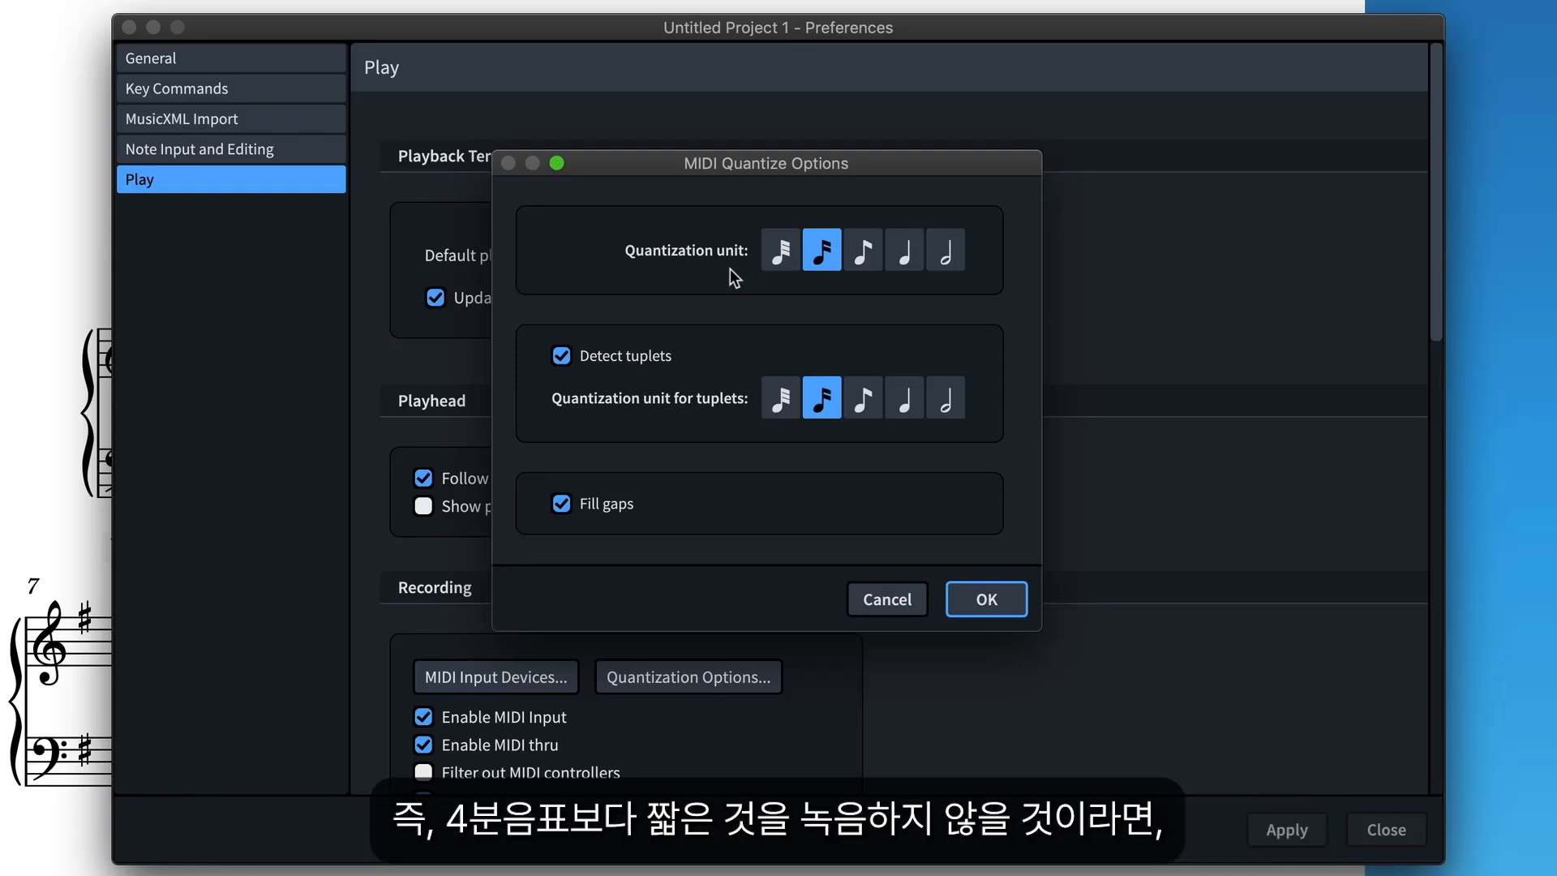
pyautogui.click(917, 256)
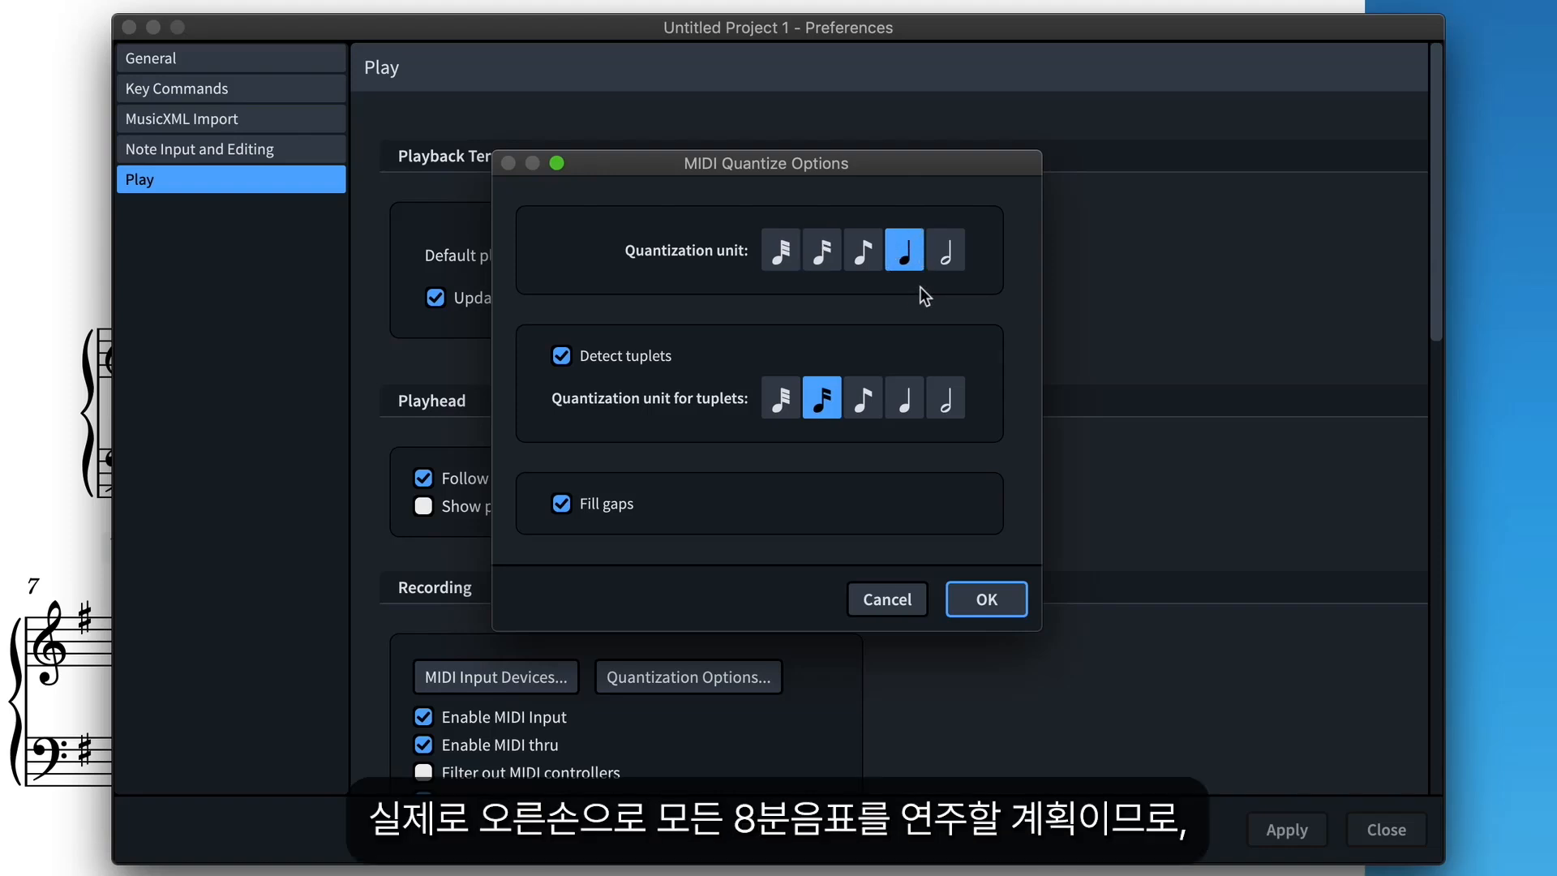
pyautogui.click(874, 263)
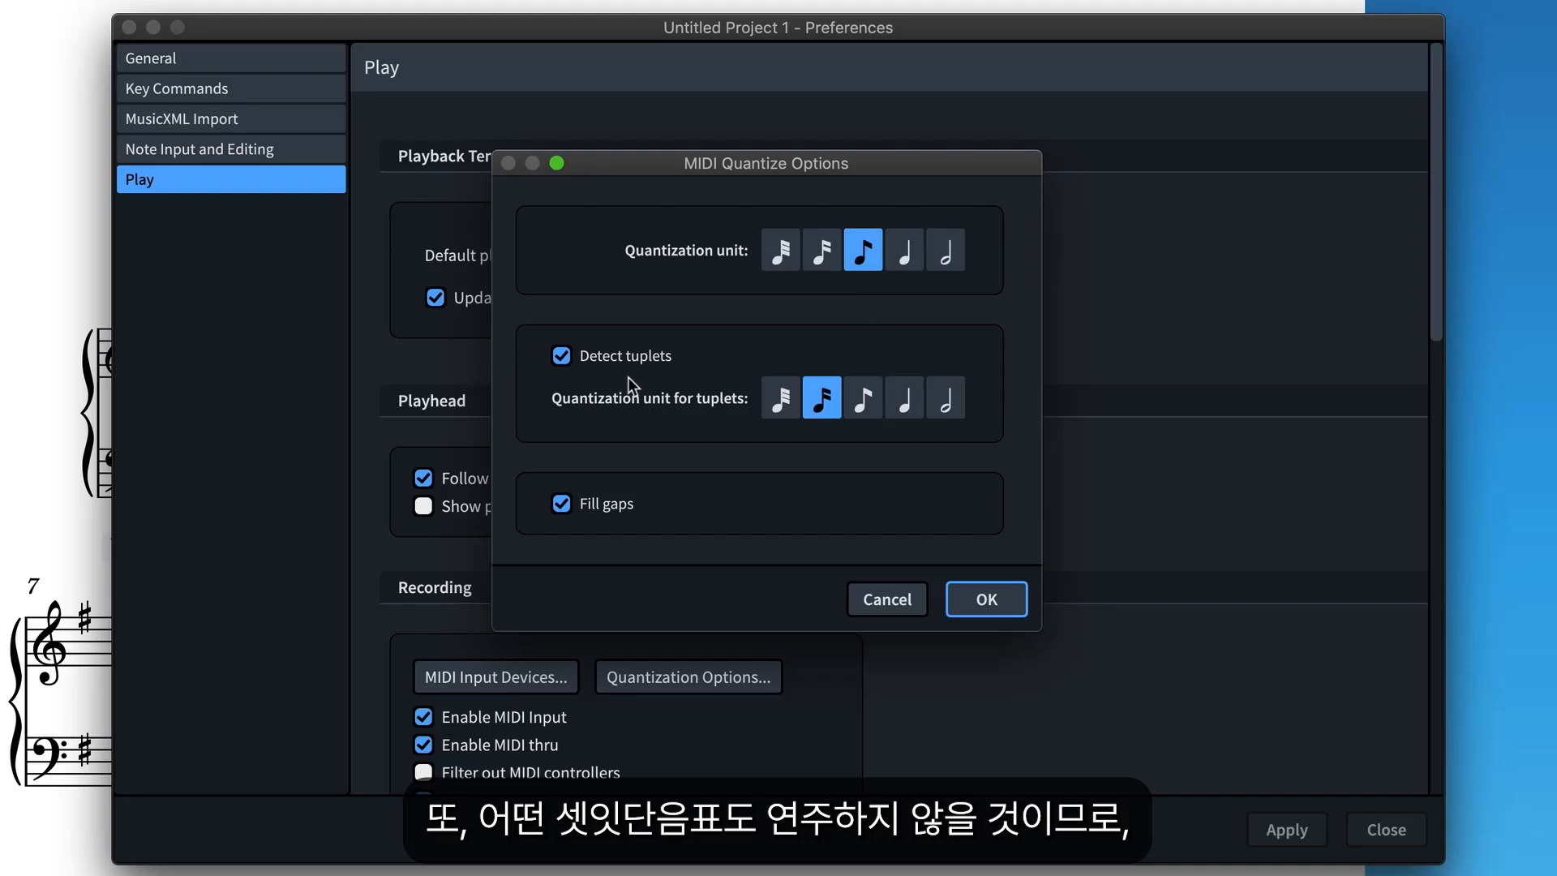
pyautogui.click(562, 359)
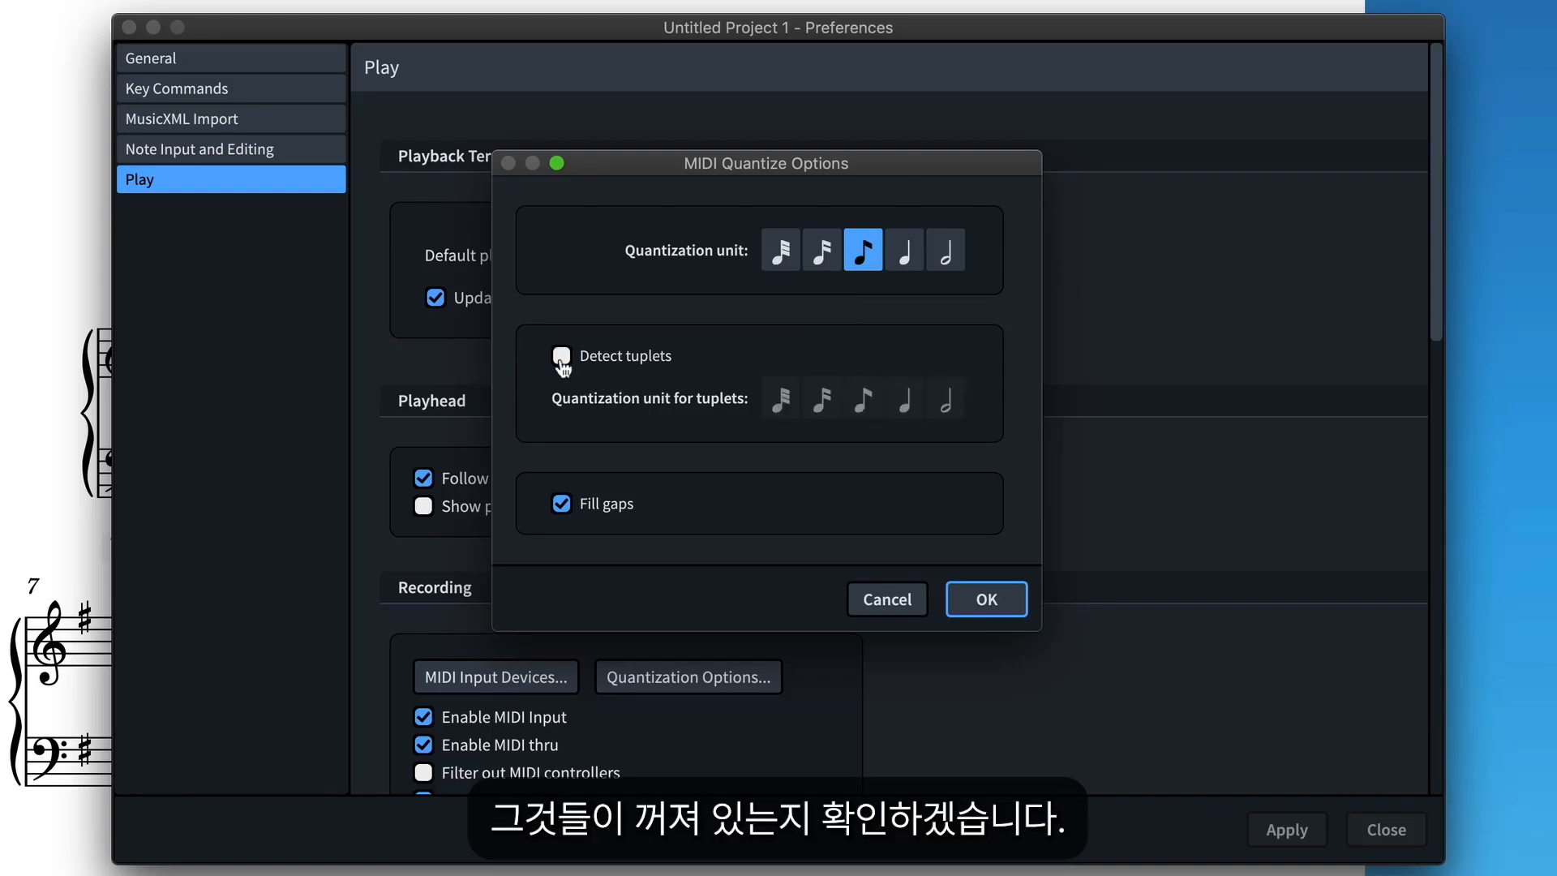
pyautogui.click(986, 600)
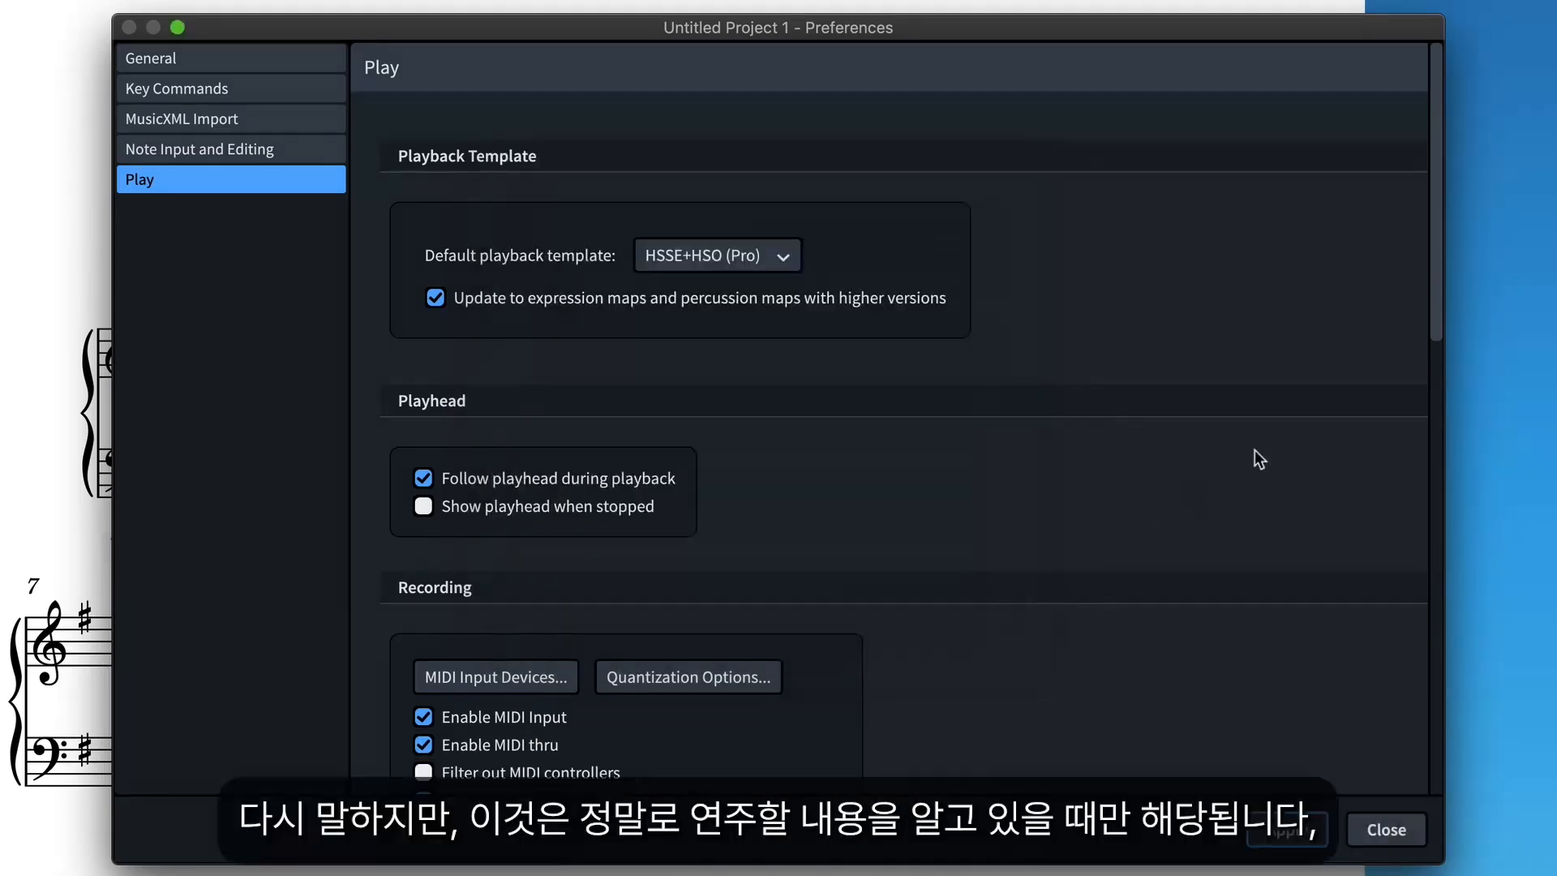
# Set the recording split point for grand staff instruments to MIDI note number 55, apply the change and close the preferences.
pyautogui.moveTo(1437, 327); pyautogui.dragTo(1424, 527)
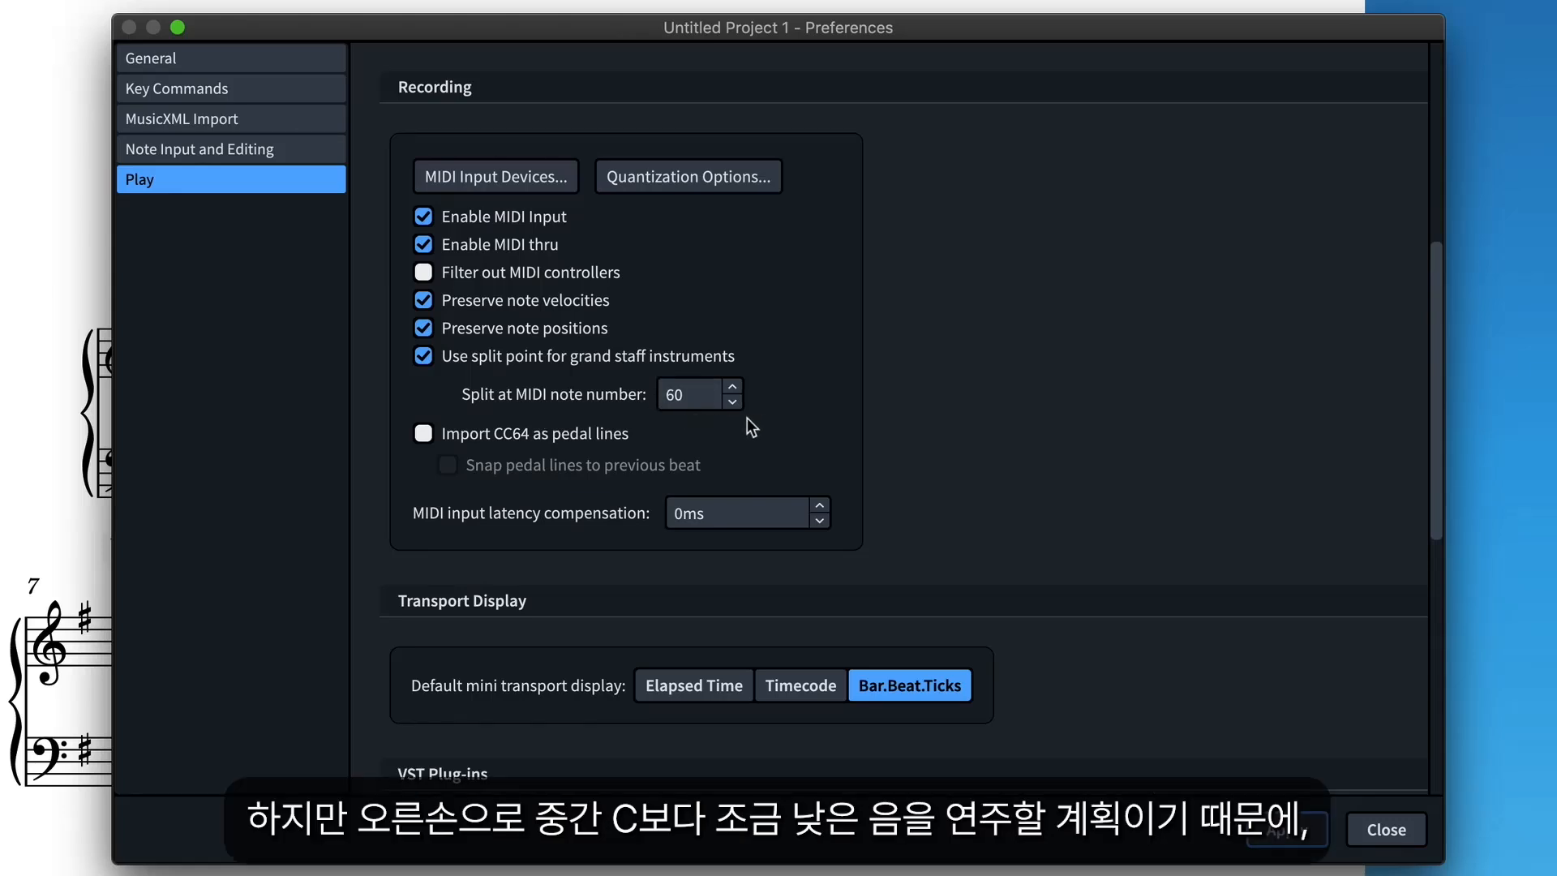
pyautogui.click(732, 402)
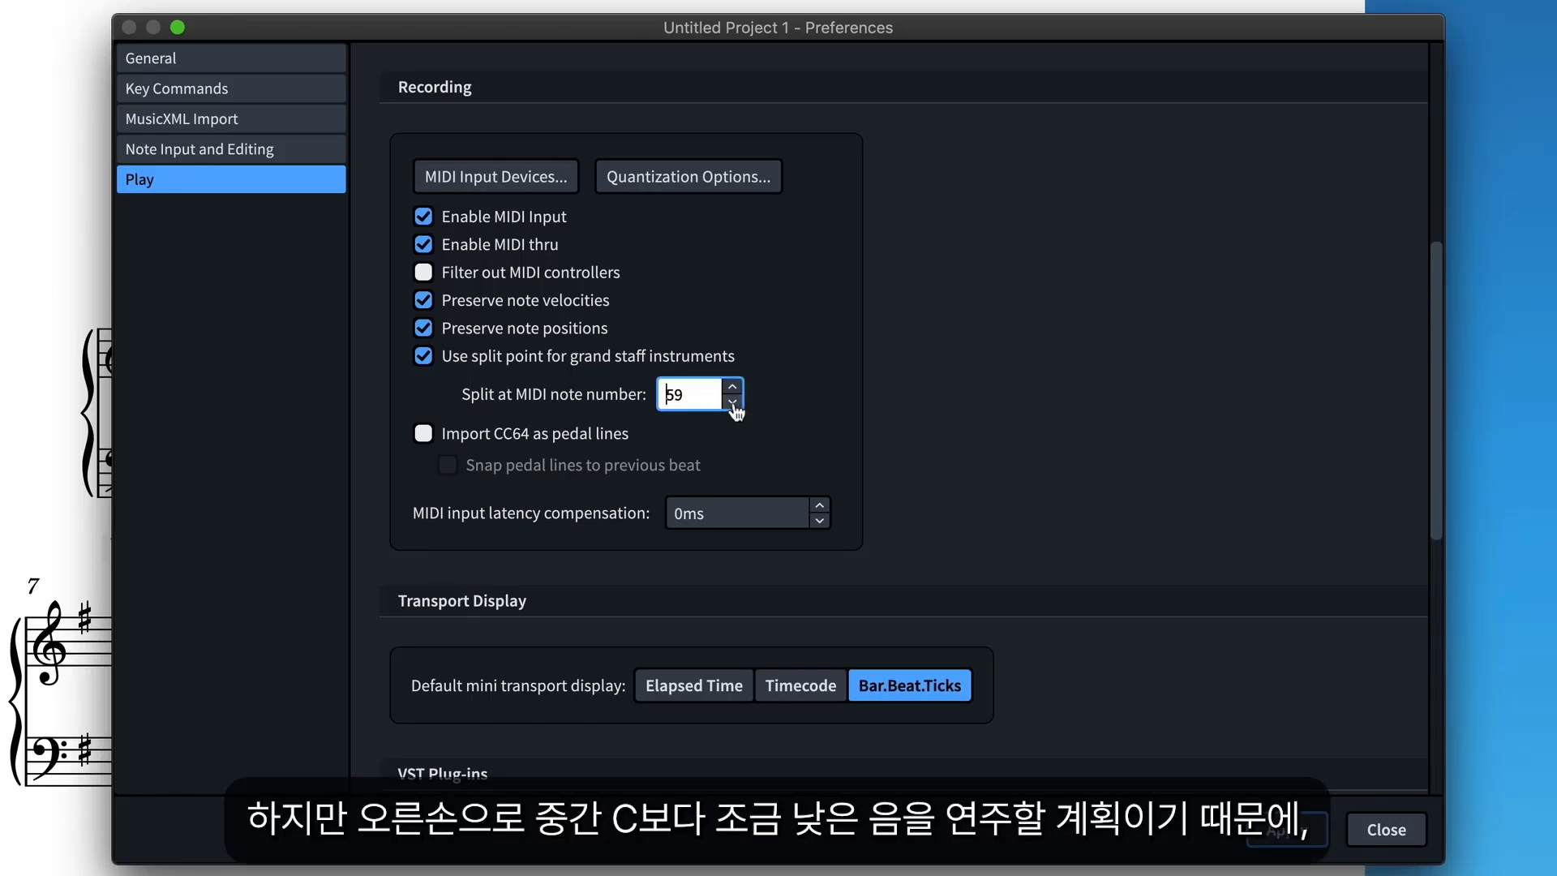
pyautogui.click(732, 403)
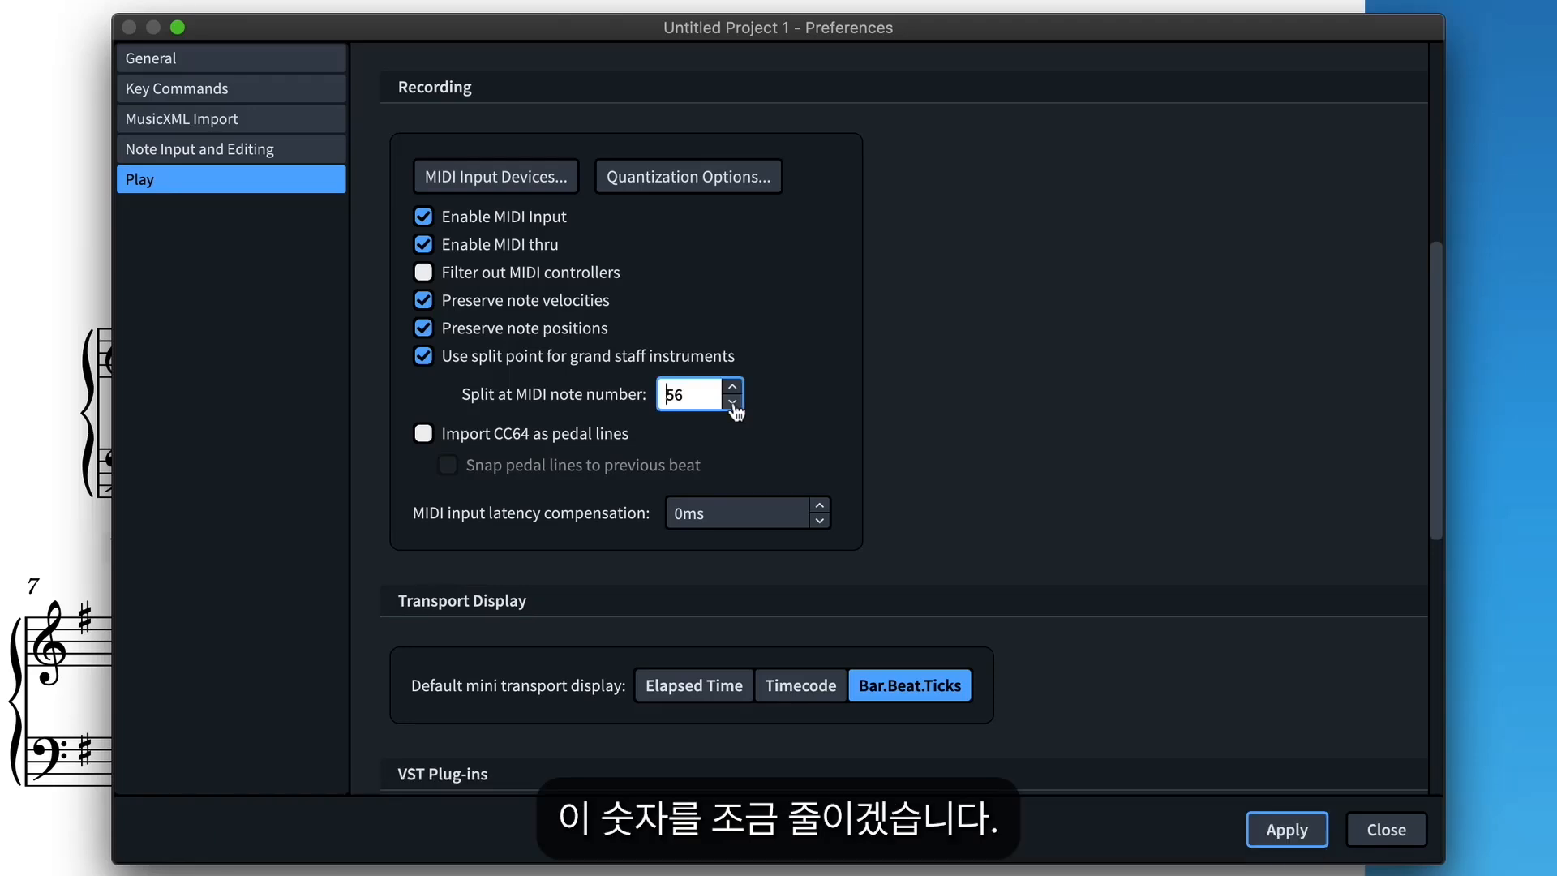
pyautogui.click(778, 448)
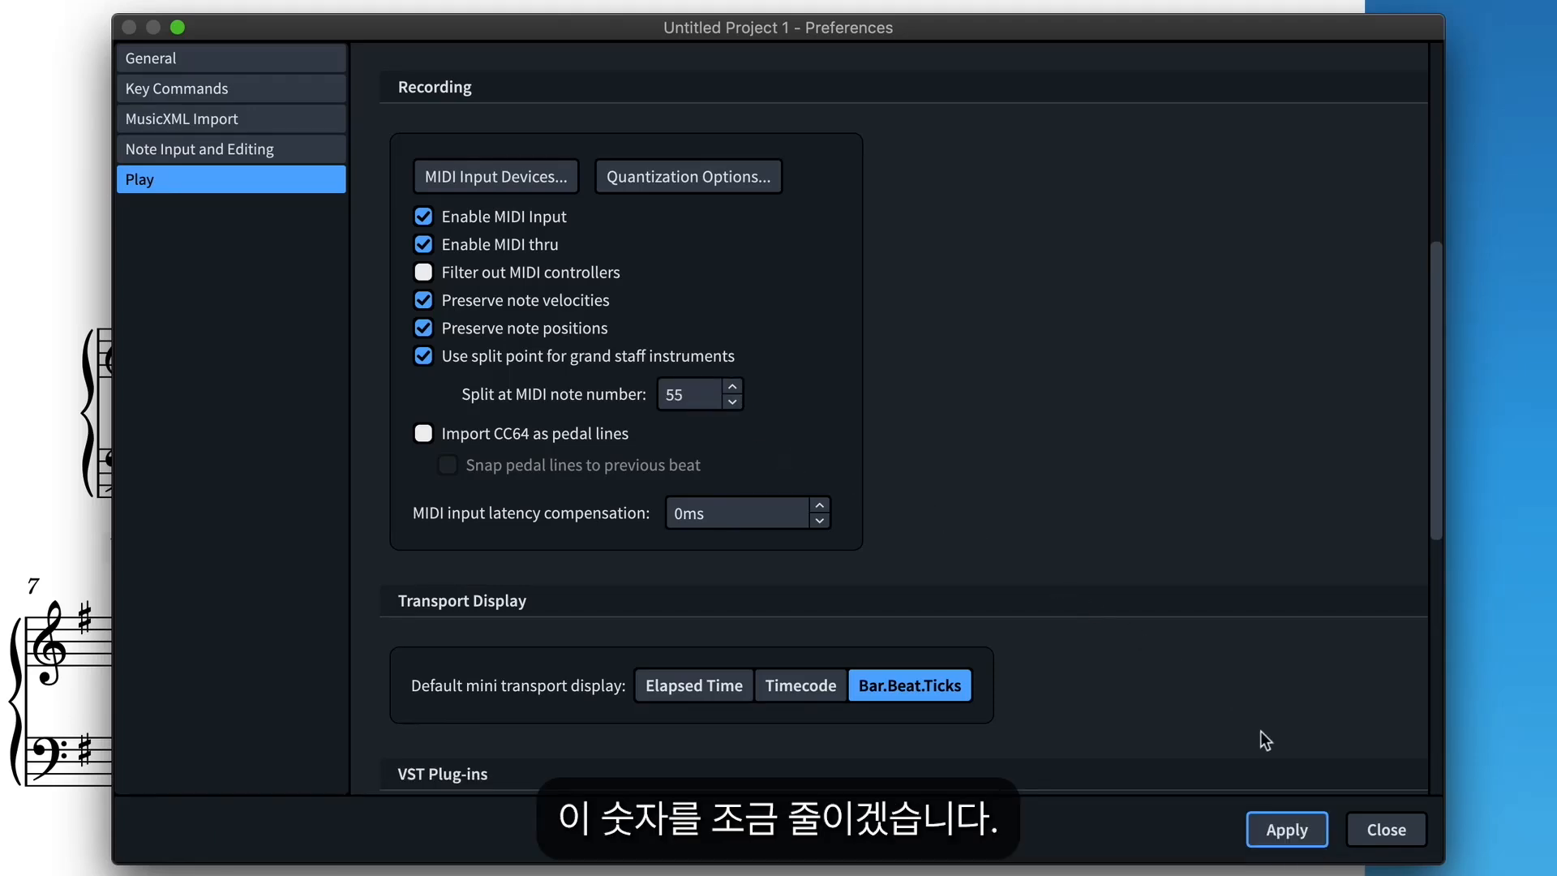
pyautogui.click(1289, 830)
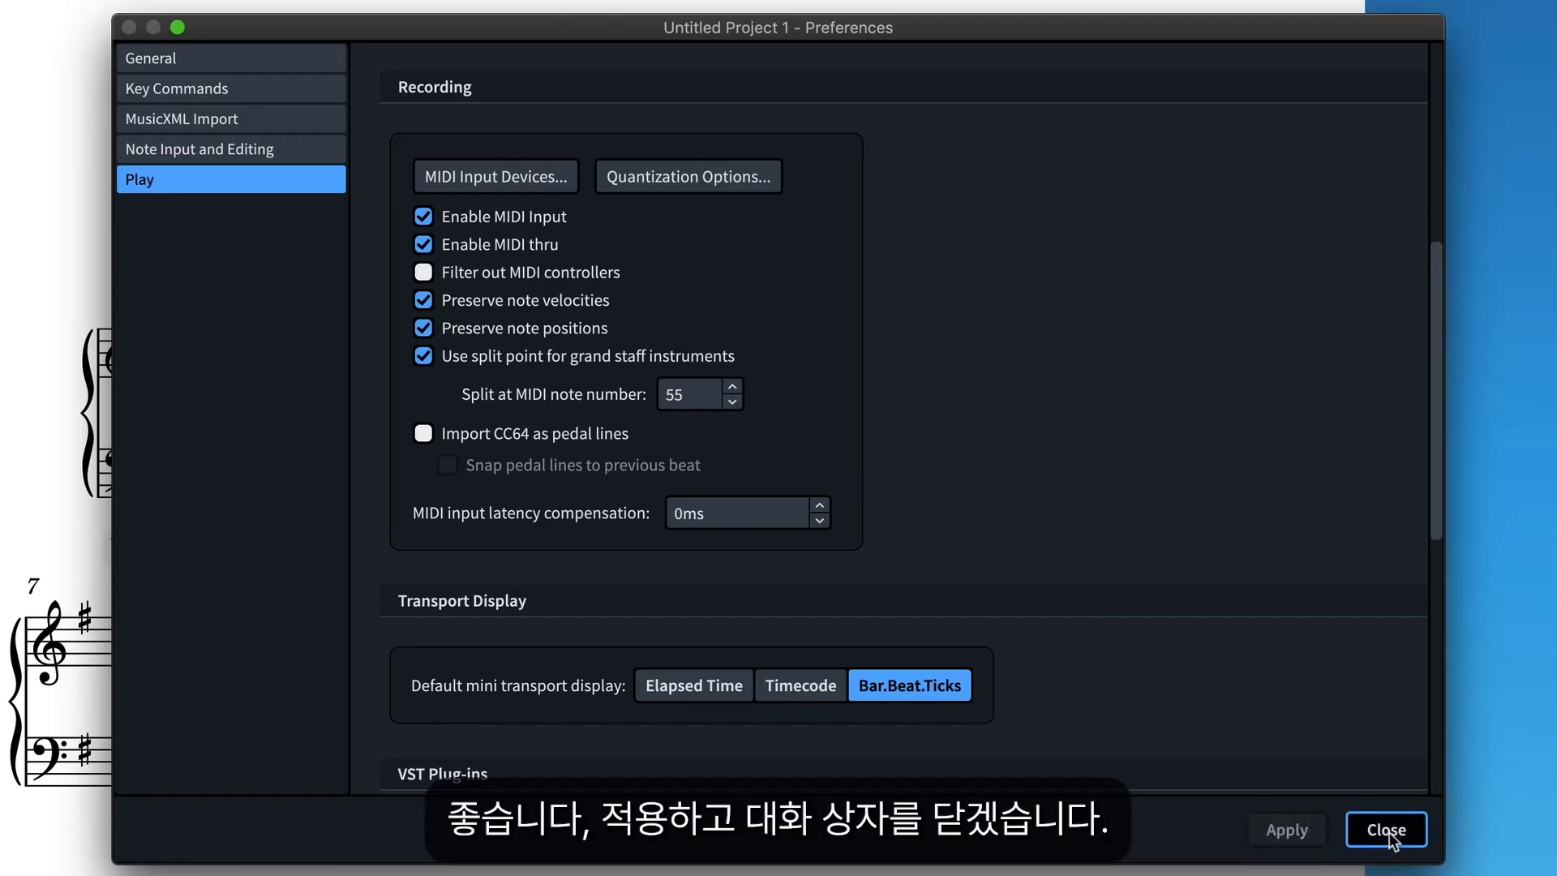
pyautogui.click(1386, 829)
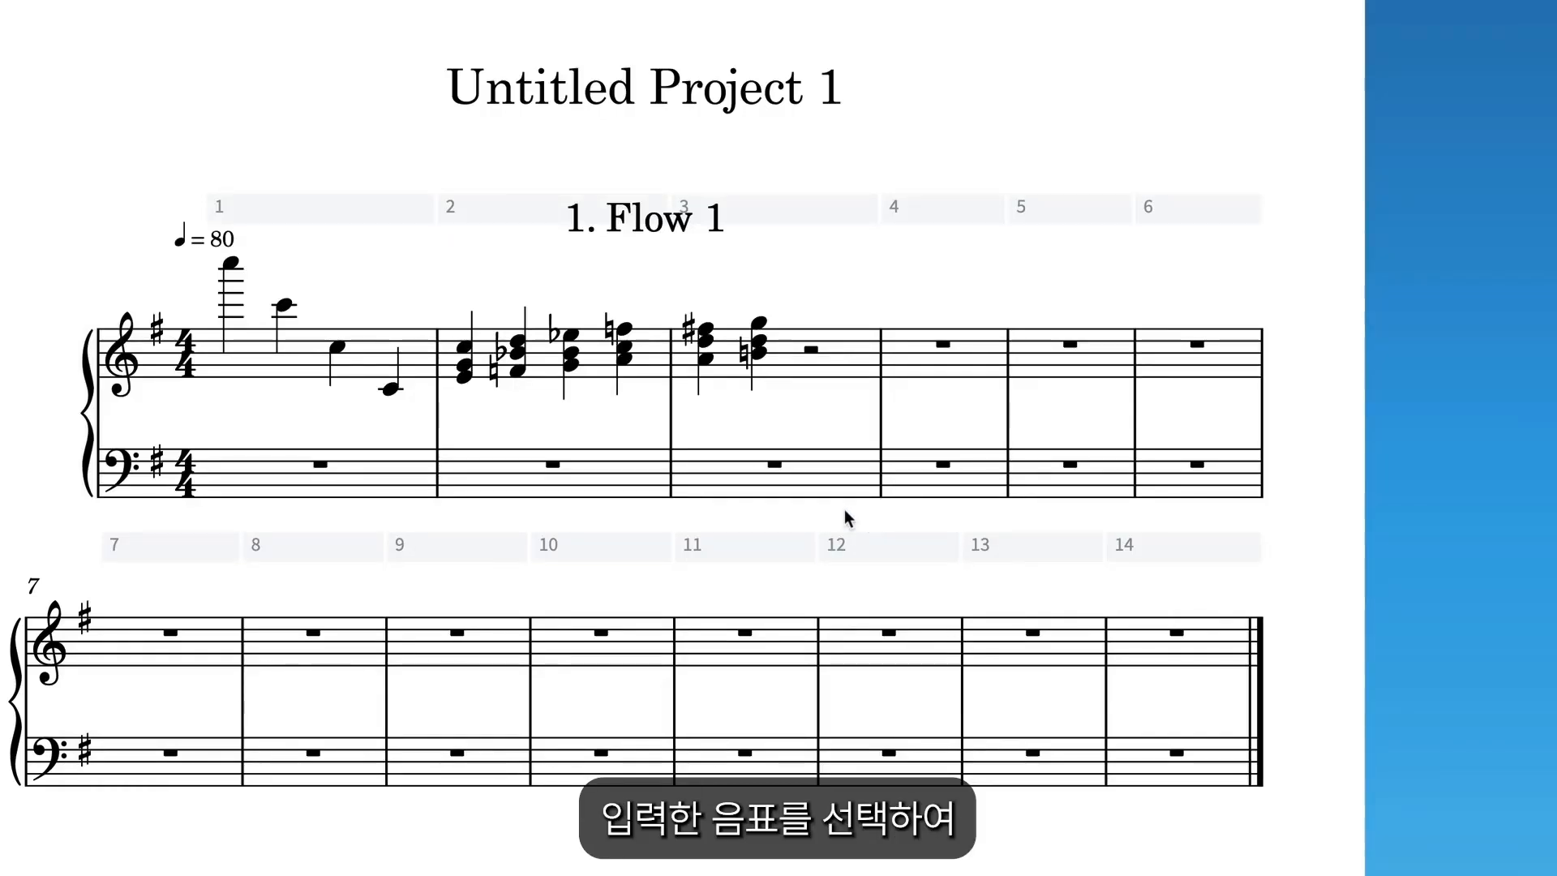
# Select the notes and chords in bars 1 to 3 of the treble staff and delete them.
pyautogui.click(828, 409)
pyautogui.moveTo(848, 248); pyautogui.dragTo(260, 427)
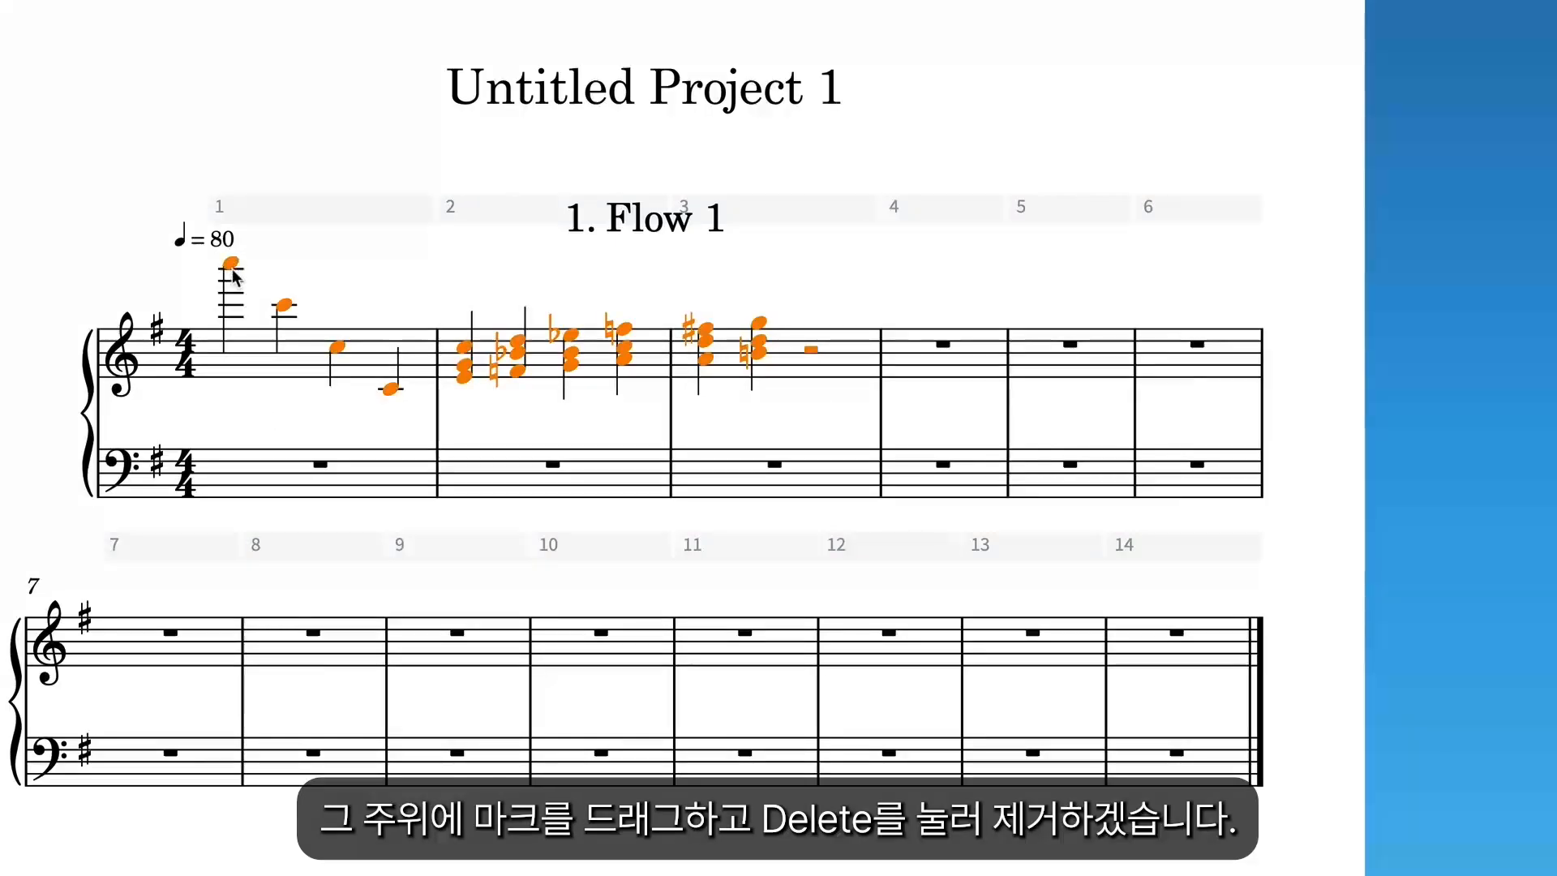
pyautogui.press('Delete')
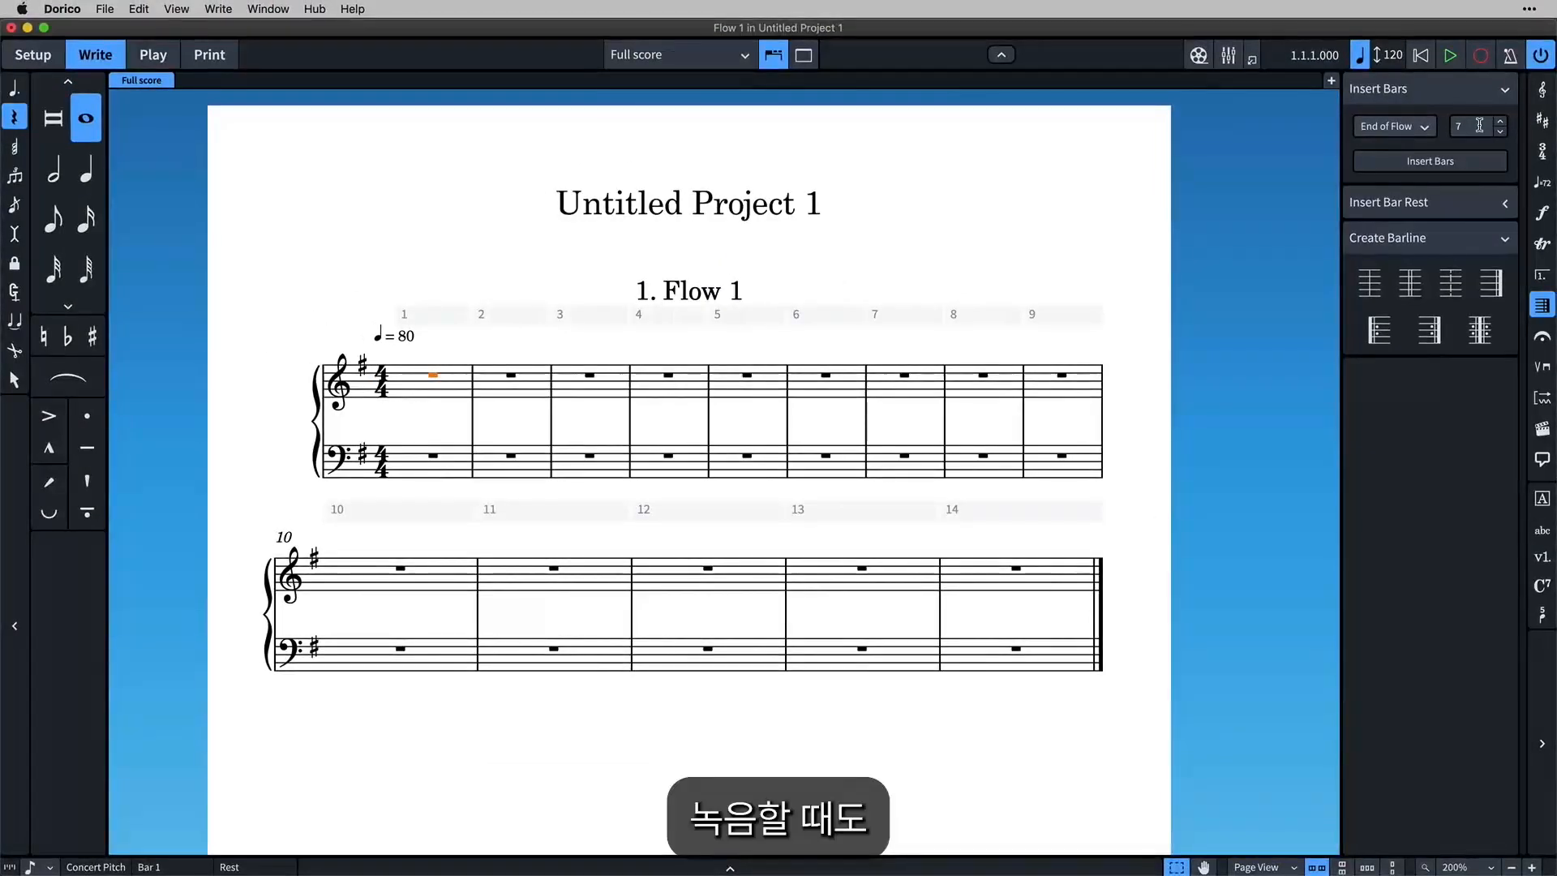
# Insert 8 more bars at the end of the flow.
pyautogui.moveTo(1479, 125); pyautogui.dragTo(1459, 125)
pyautogui.click(1424, 127)
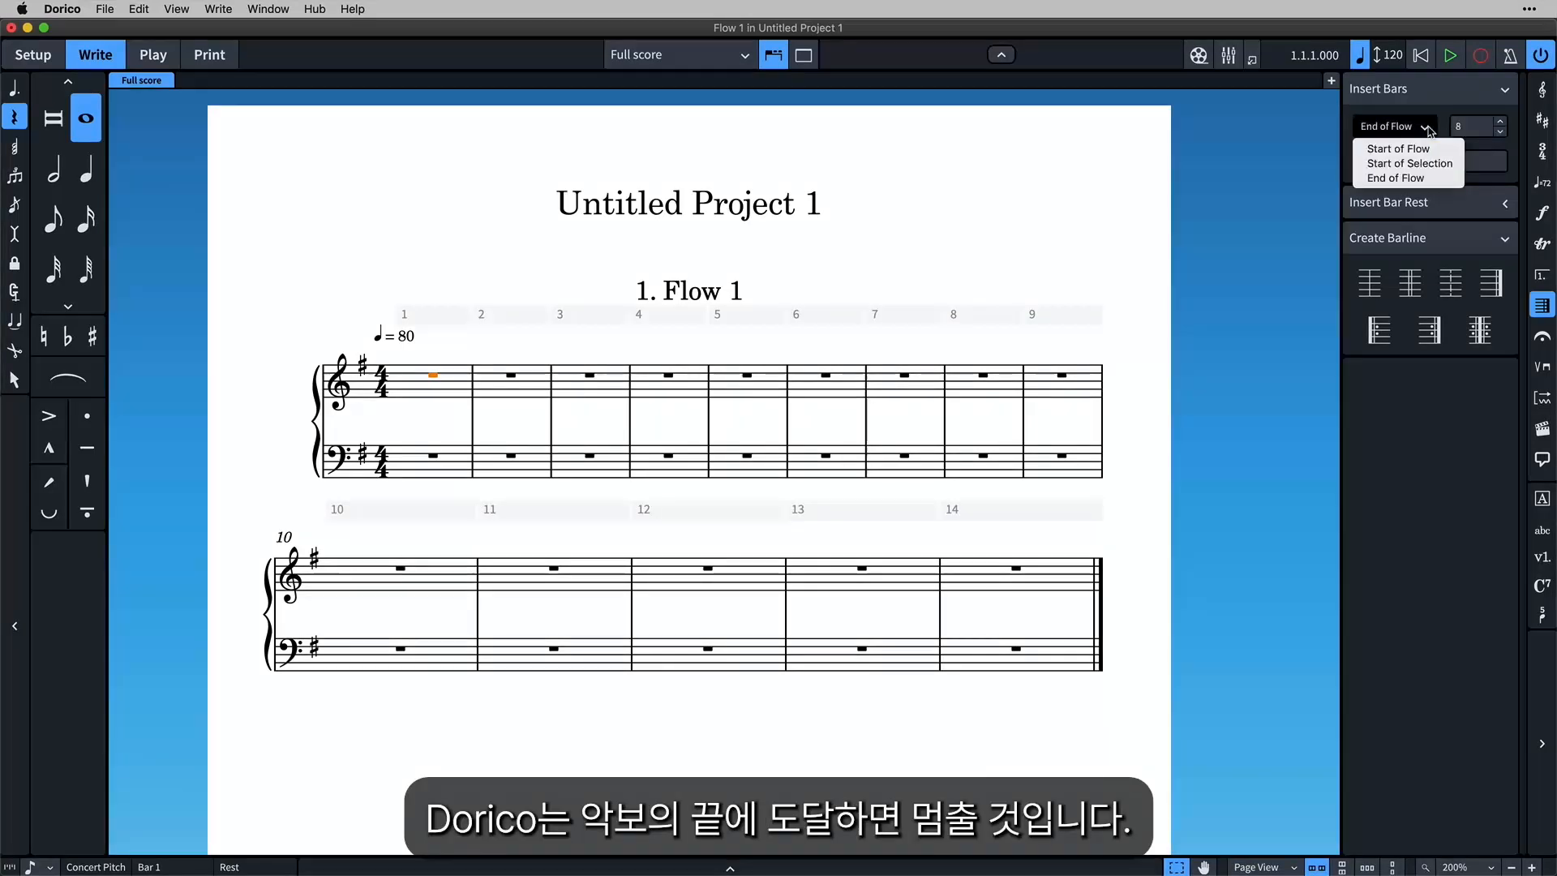
pyautogui.click(1422, 178)
pyautogui.click(1436, 164)
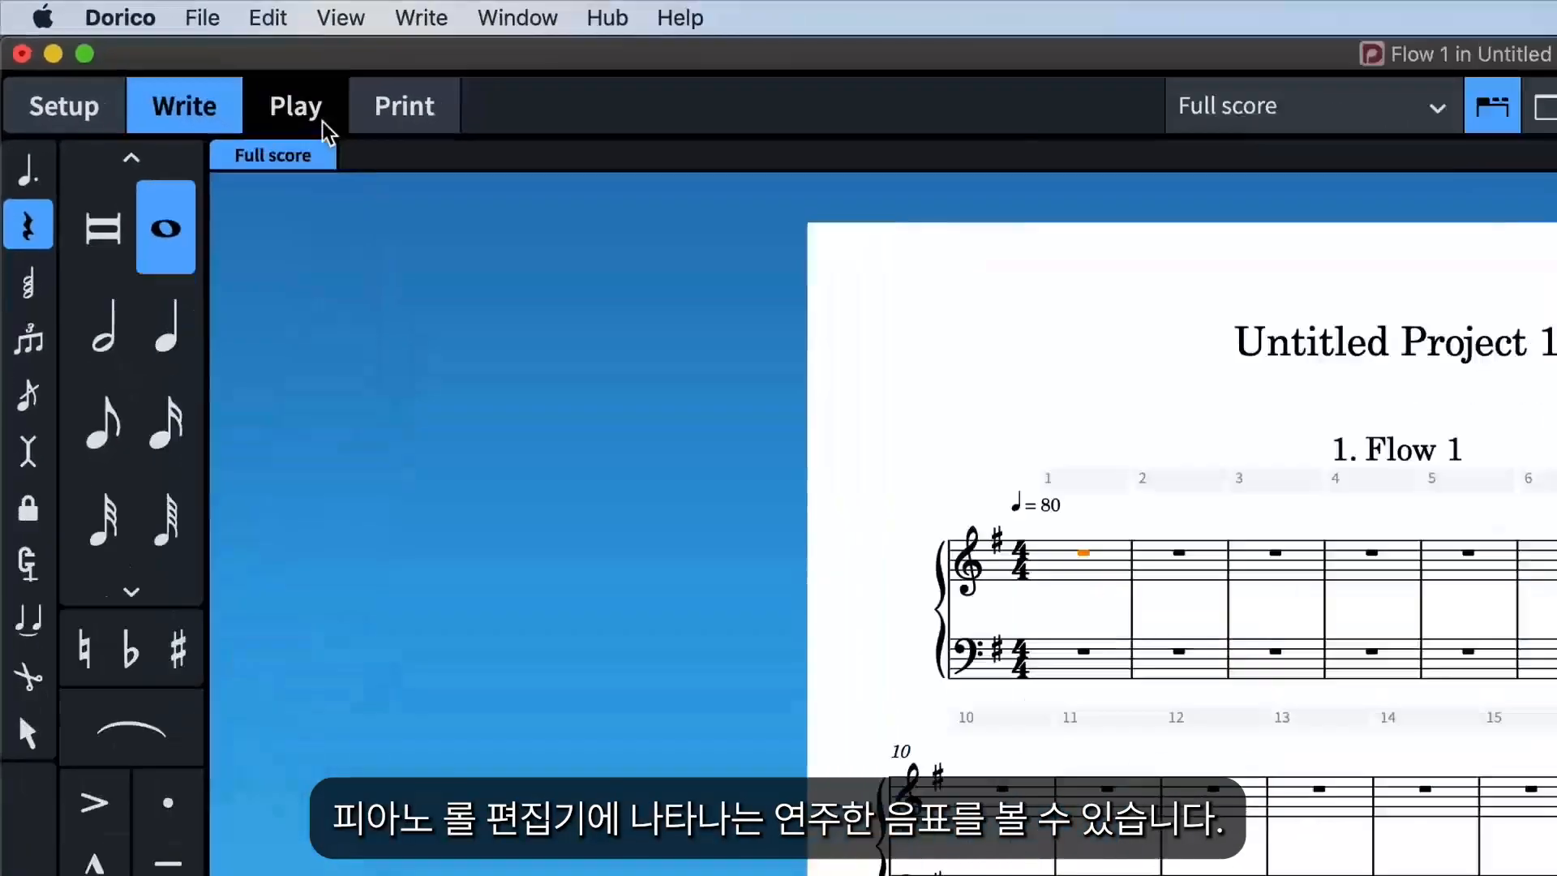
# Switch to Play mode, record the eight-bar piano passage in real time and return to Write mode.
pyautogui.click(455, 180)
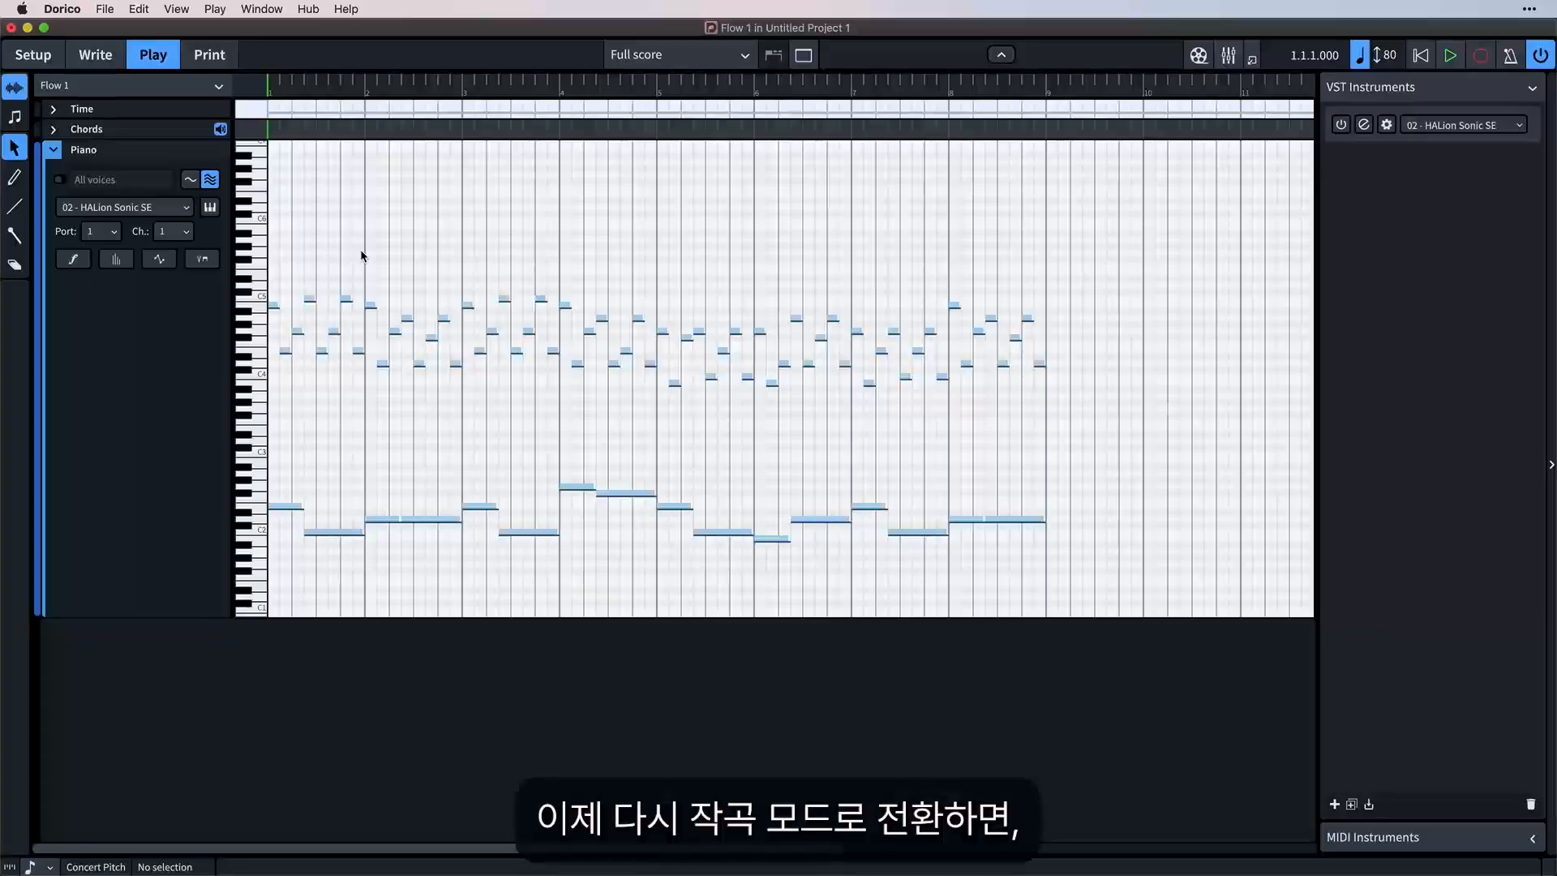
pyautogui.click(99, 65)
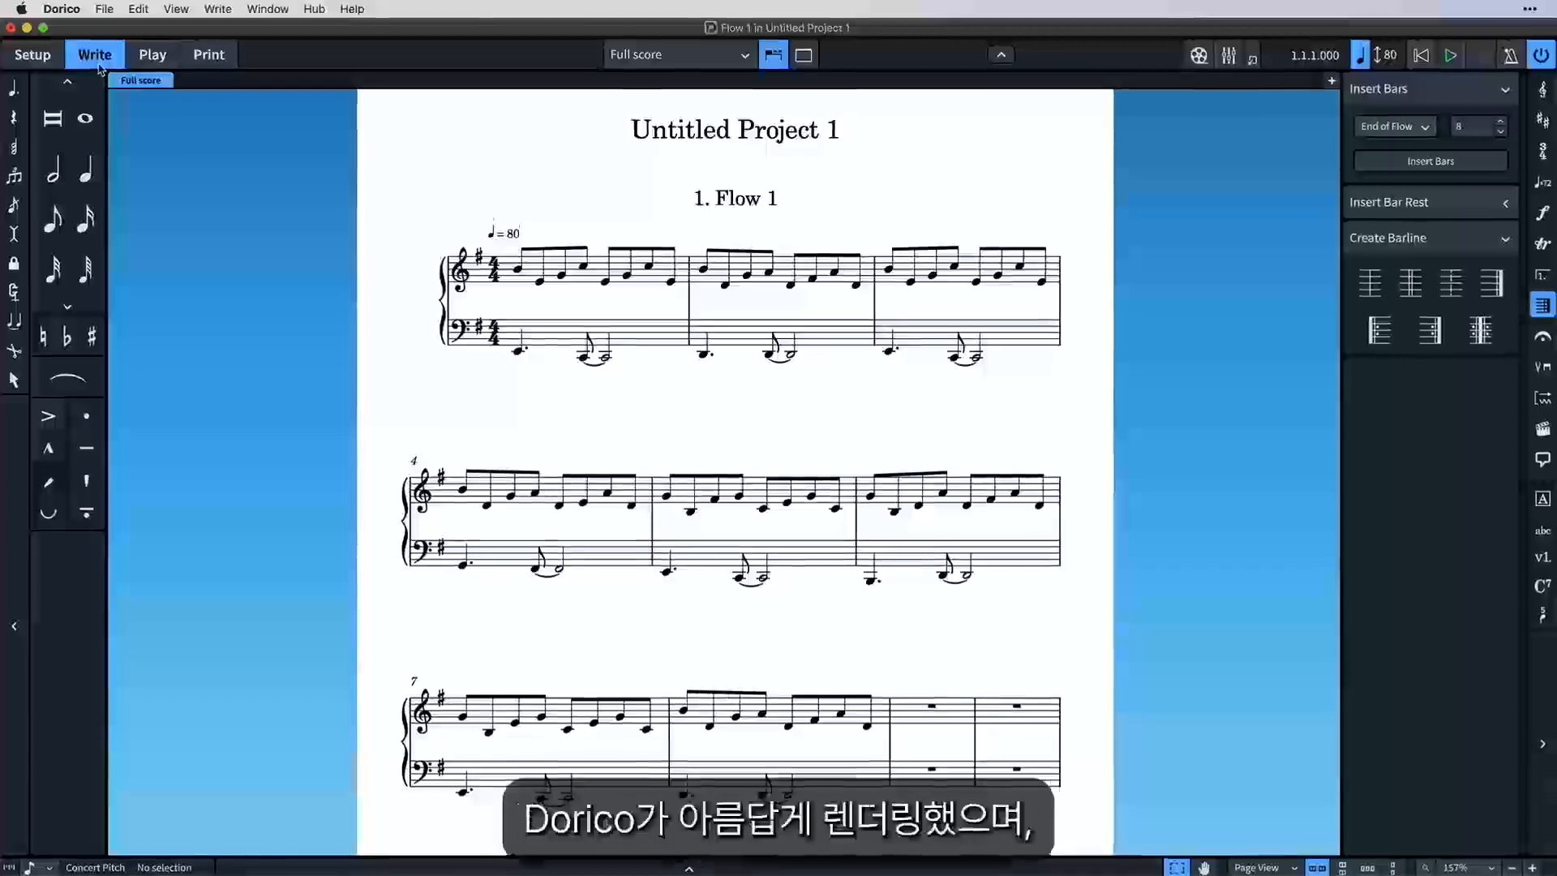